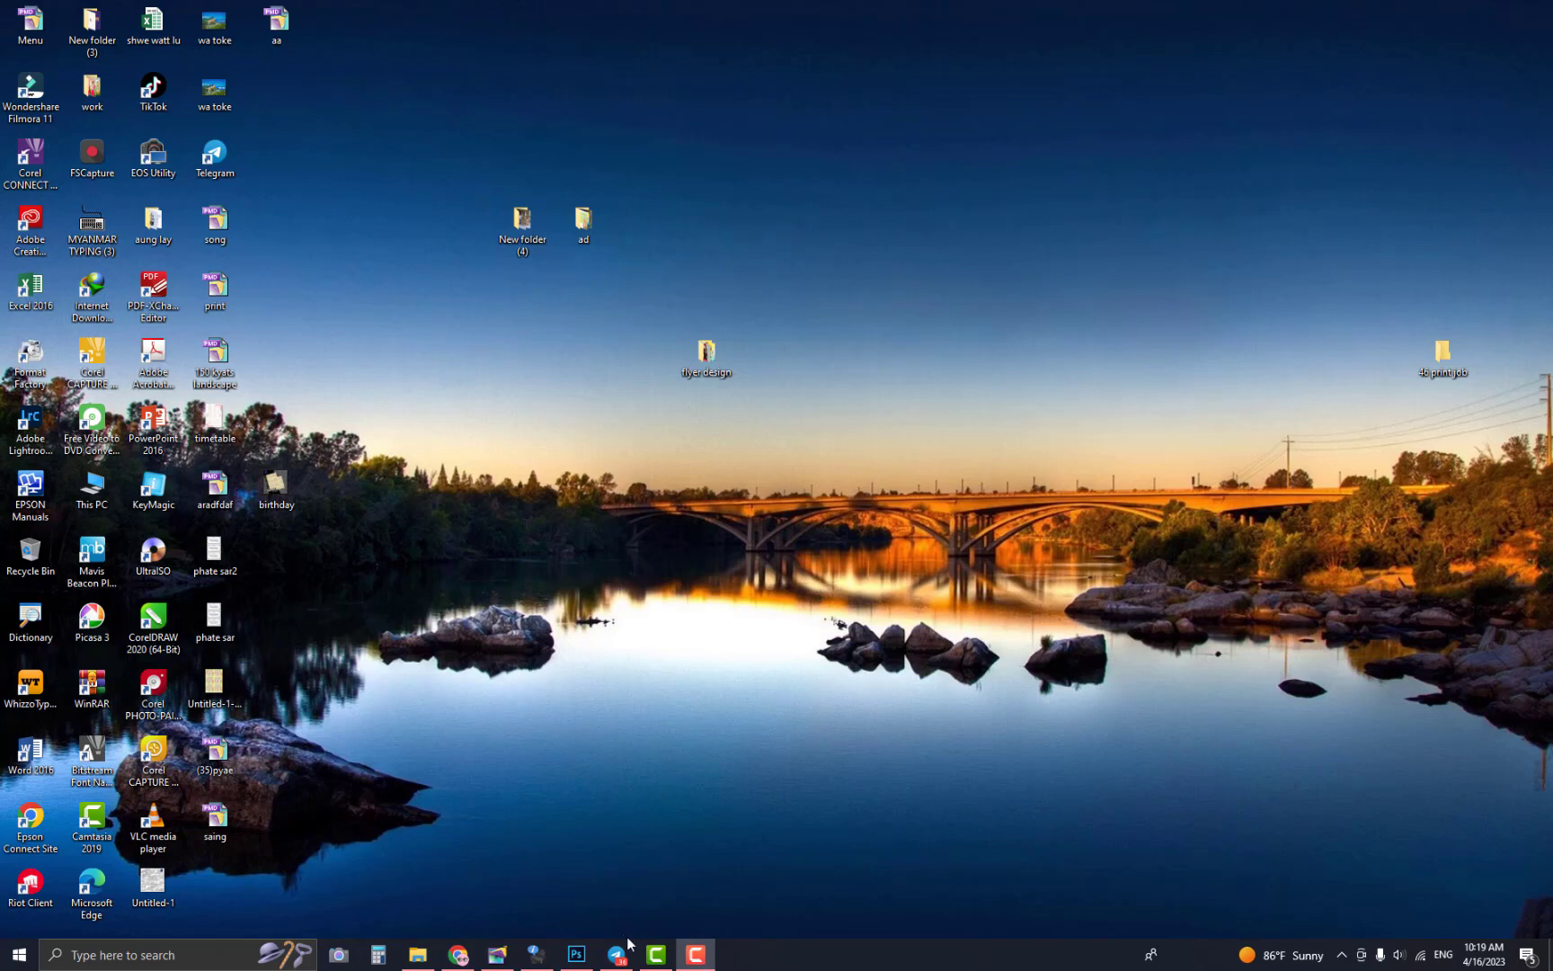
Switch to Telegram and look through the page photos received in the open chat
left_click(621, 951)
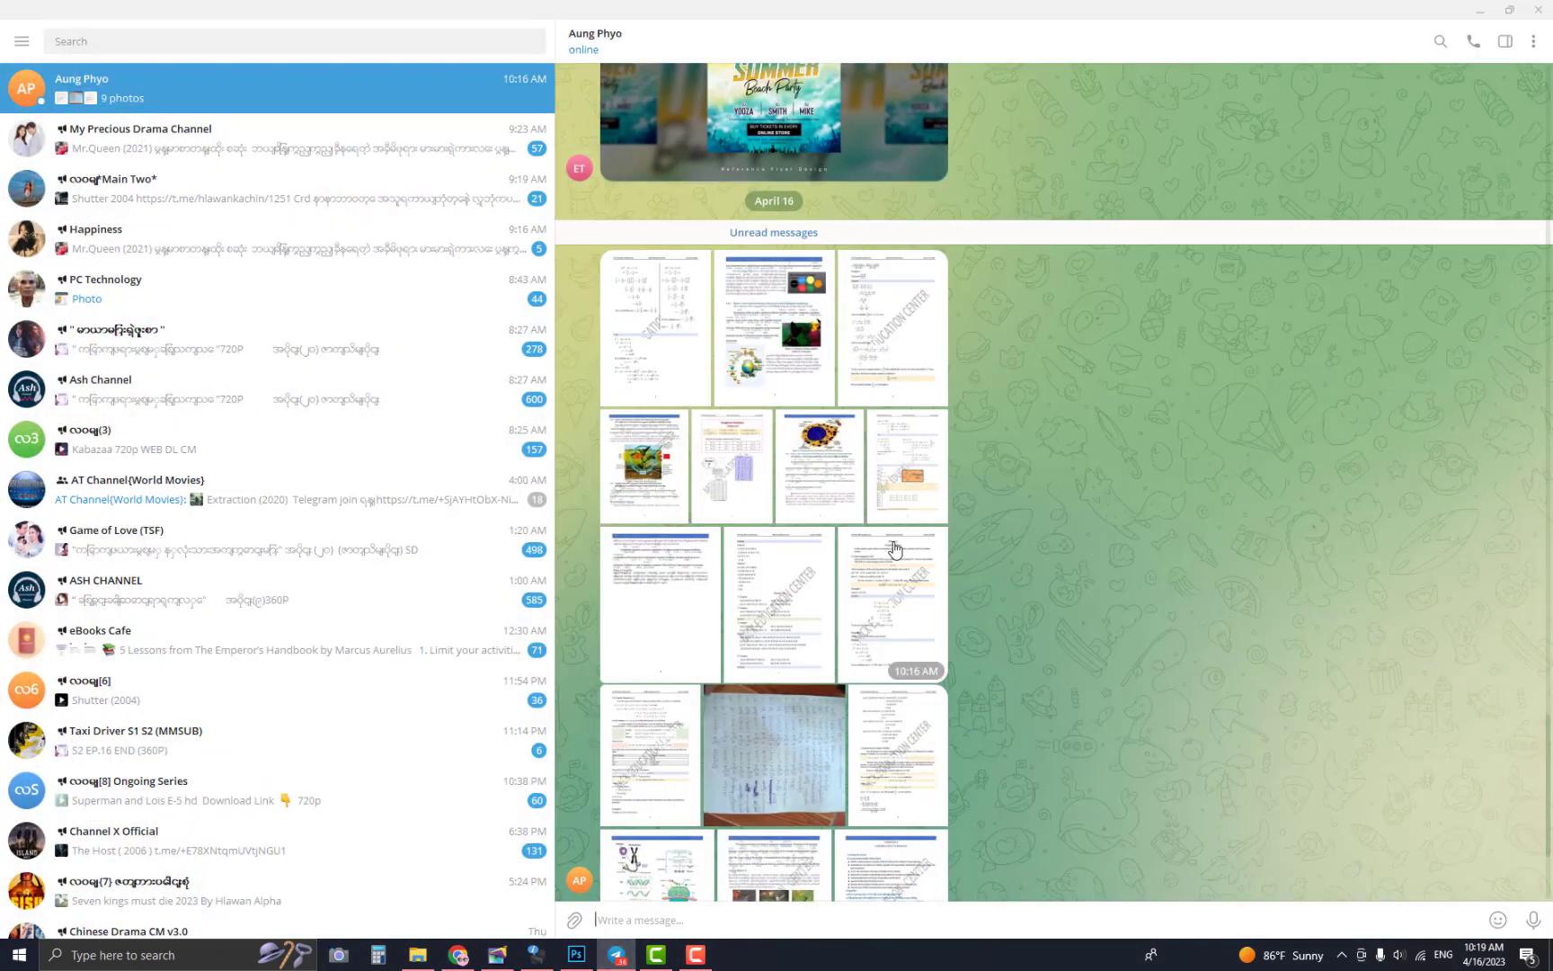
scroll(897, 550, "down", 3)
scroll(900, 553, "up", 2)
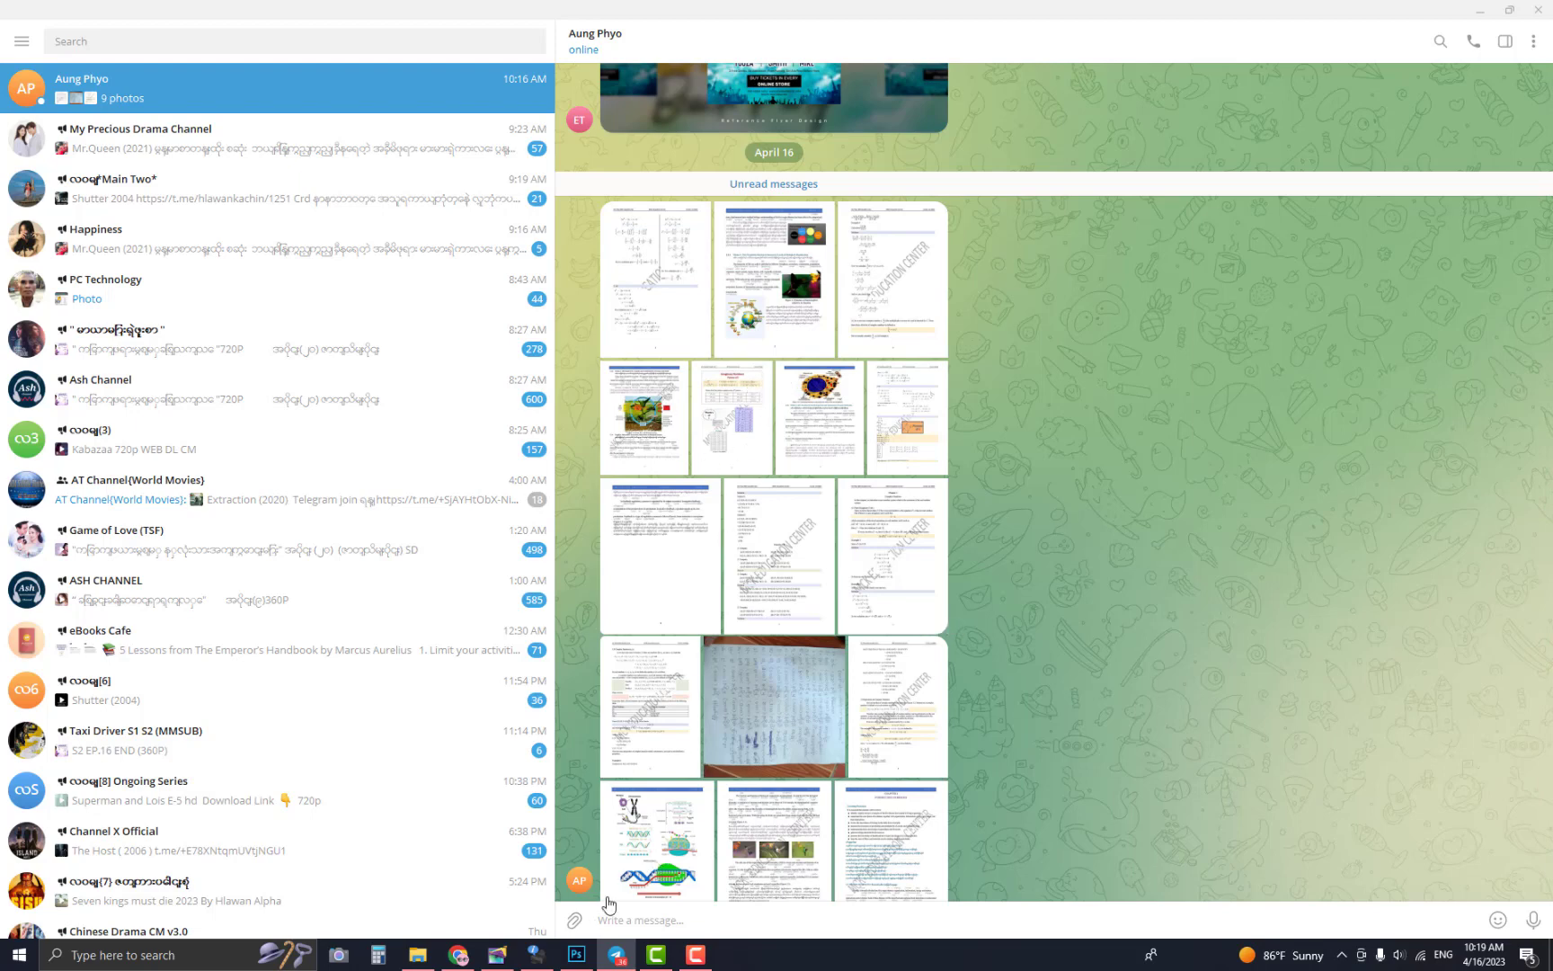
Switch to Photoshop and create a new International Paper A4 document in Grayscale color mode
left_click(576, 954)
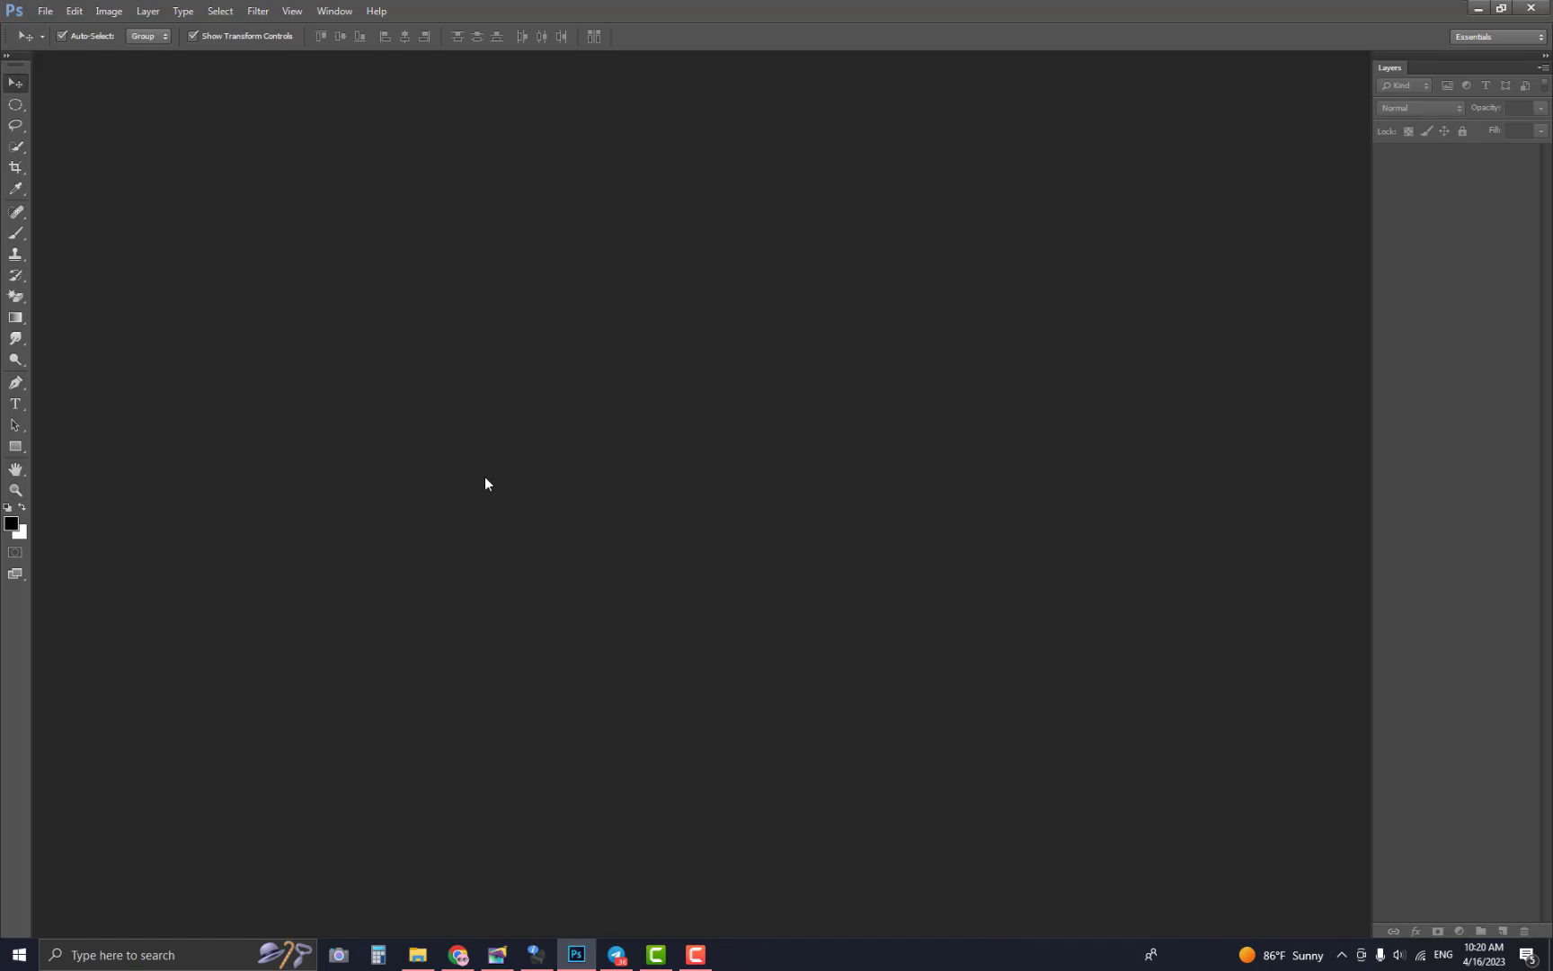
left_click(45, 12)
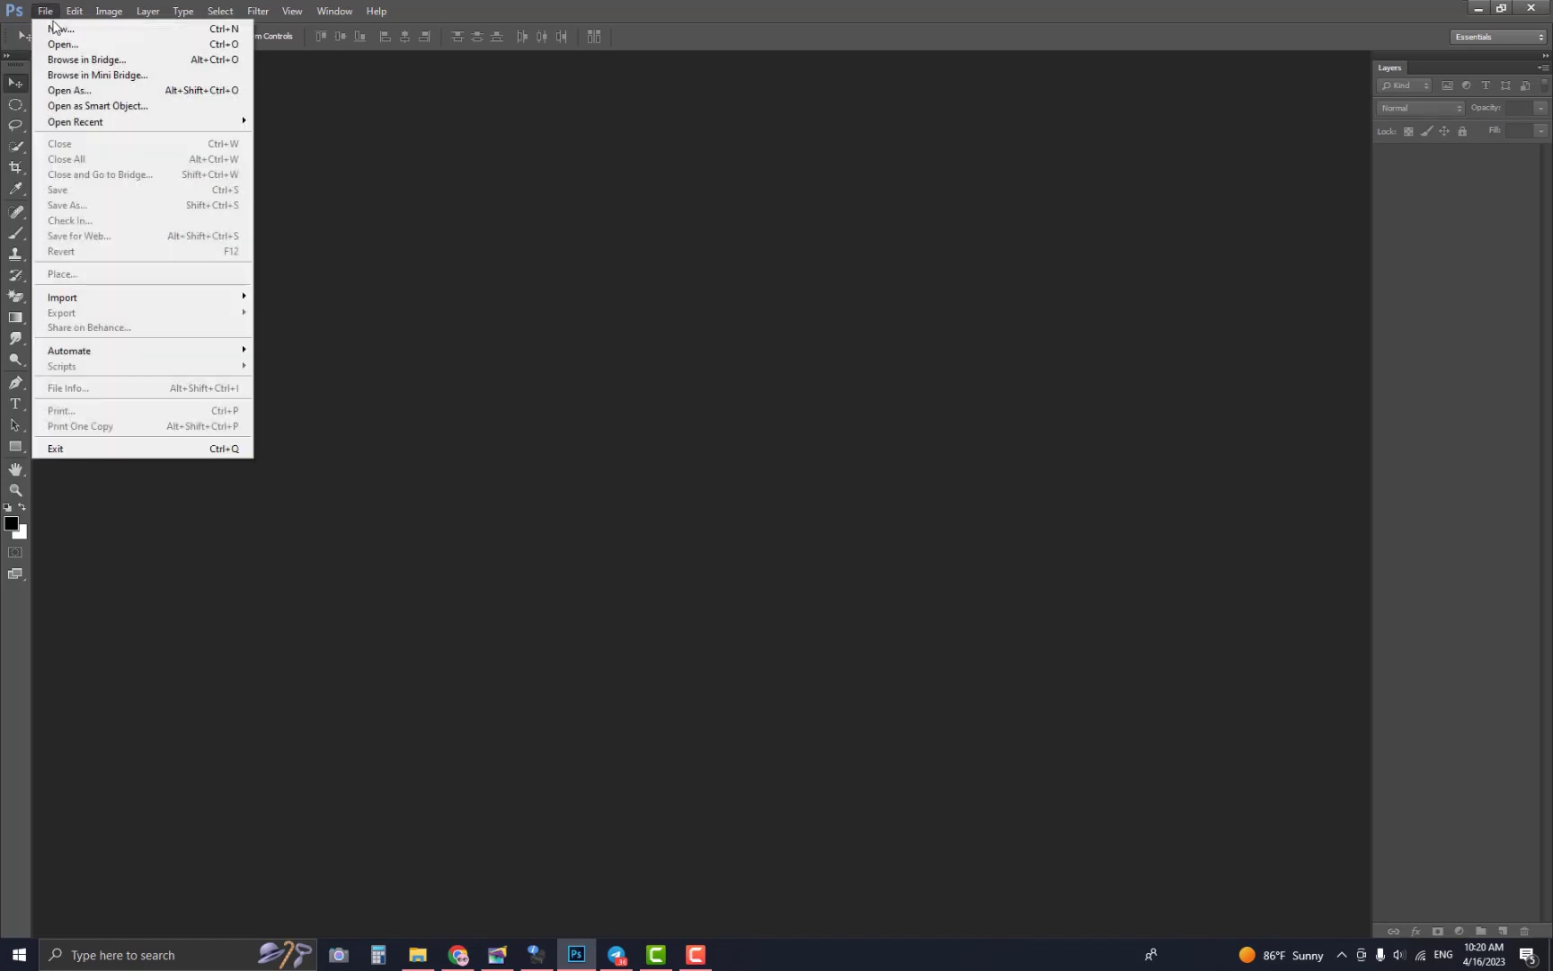
left_click(56, 28)
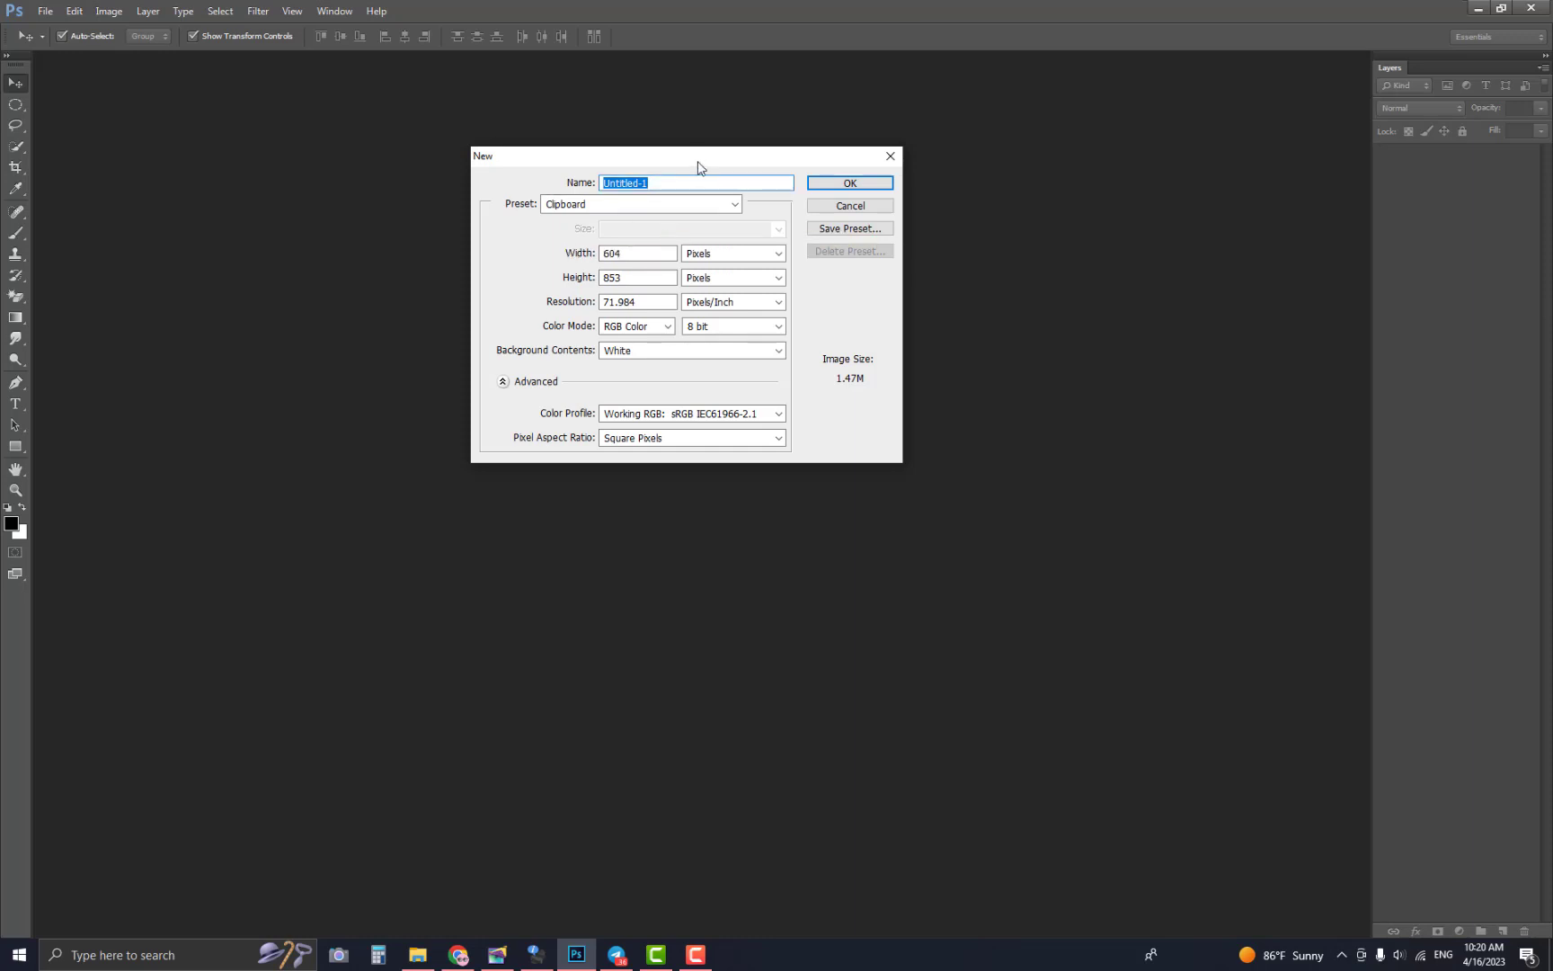
left_click_drag(698, 162, 693, 153)
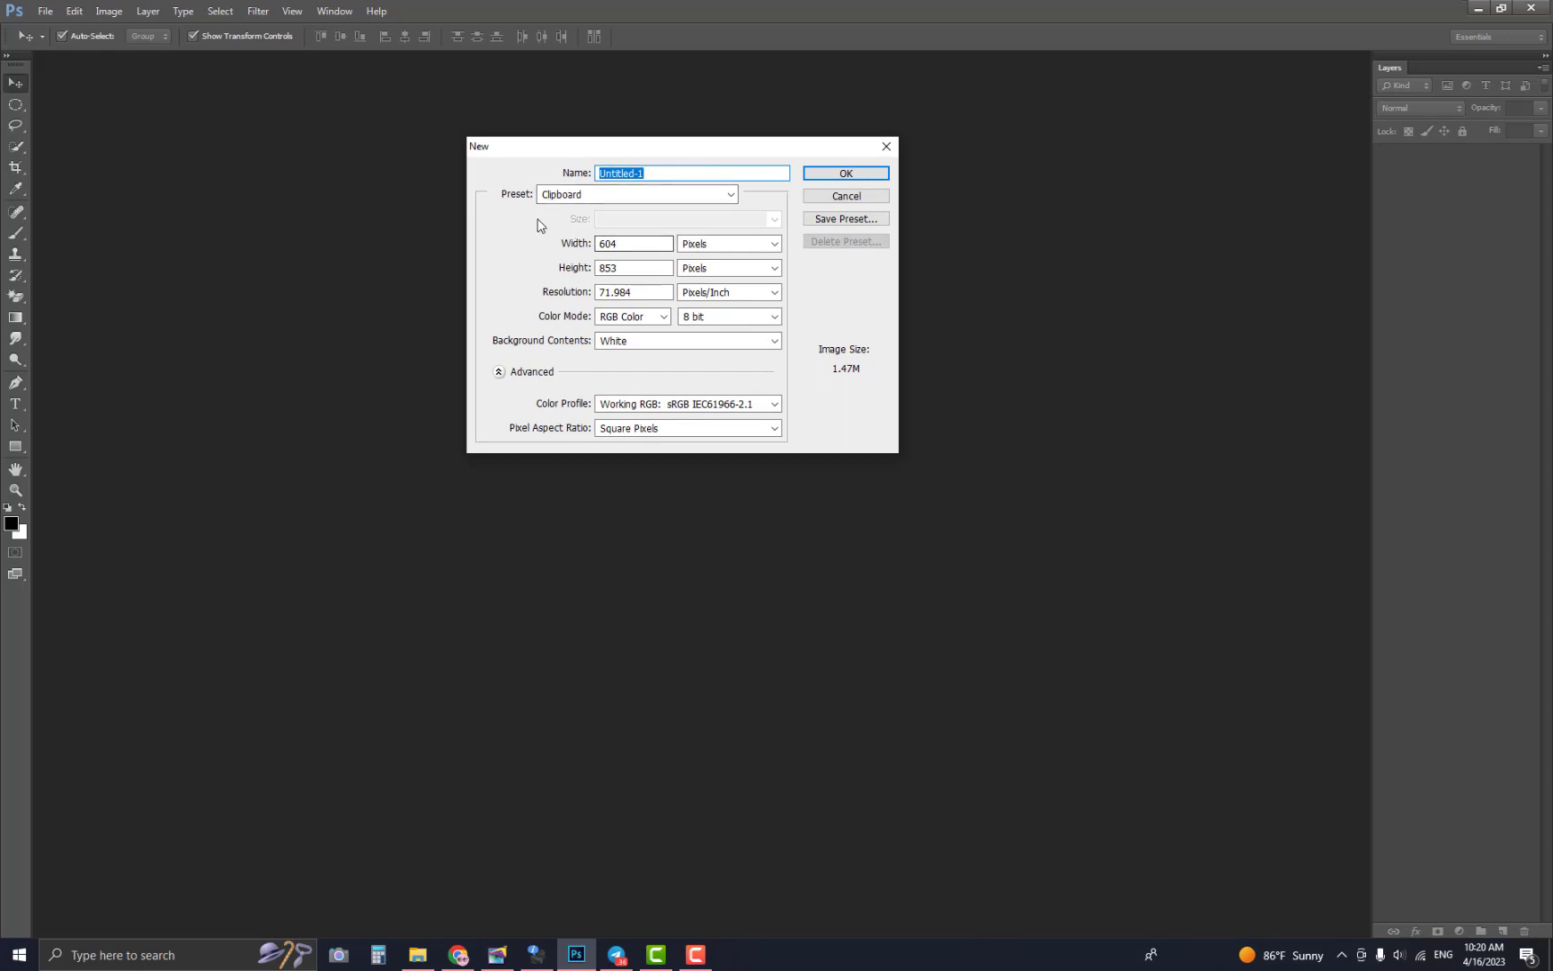
left_click(717, 200)
left_click(584, 260)
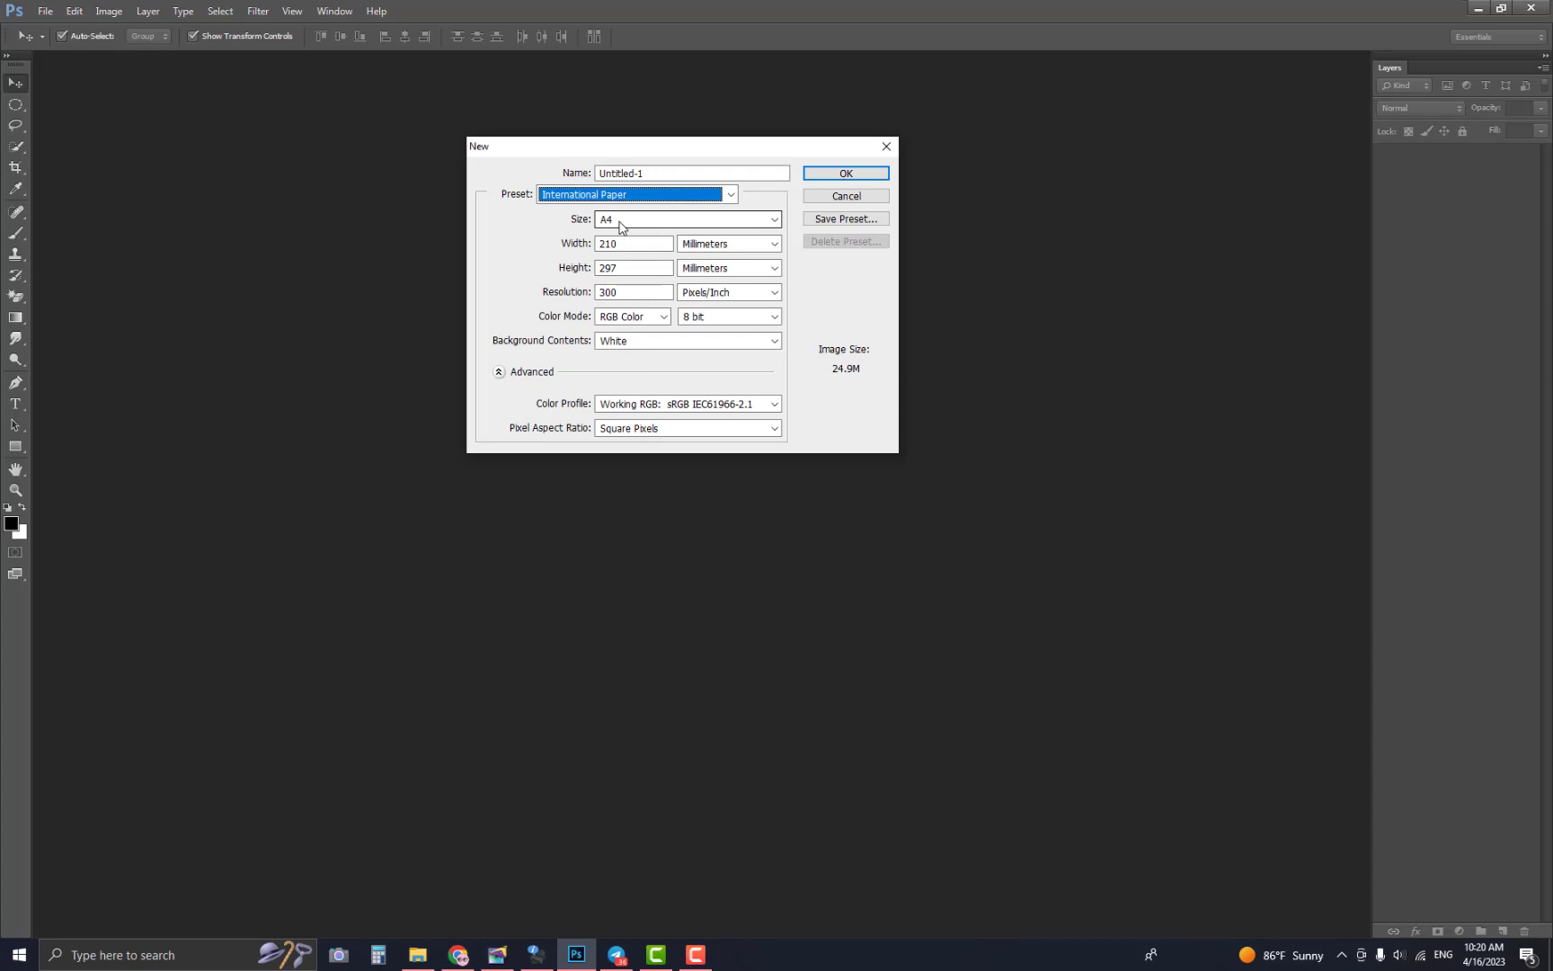
left_click(659, 317)
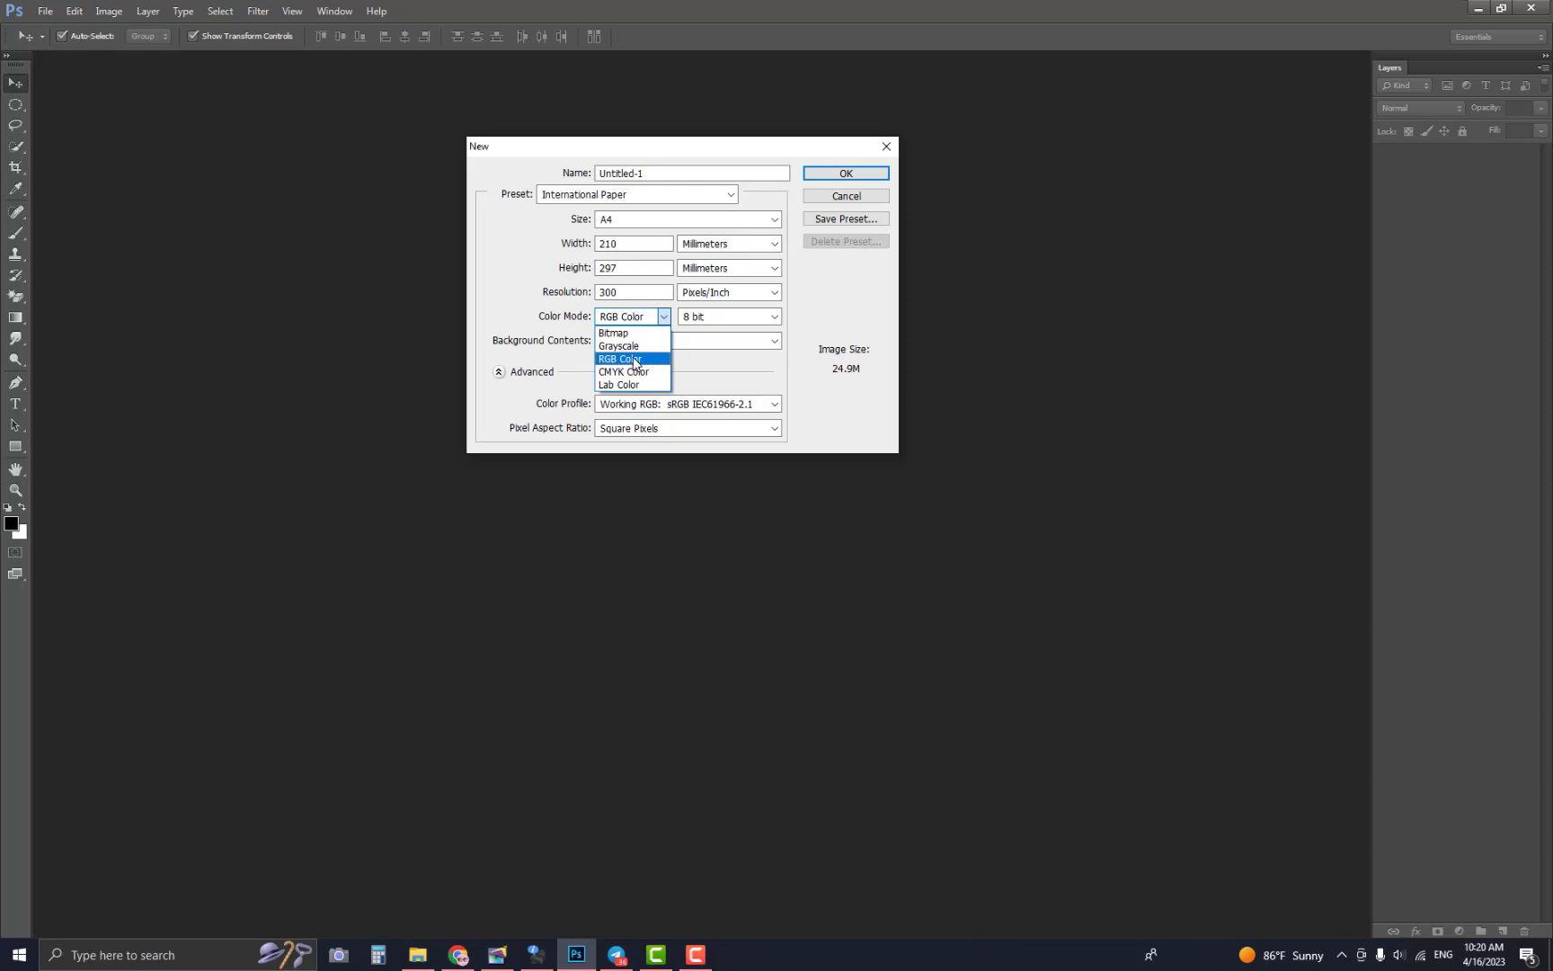
left_click(629, 345)
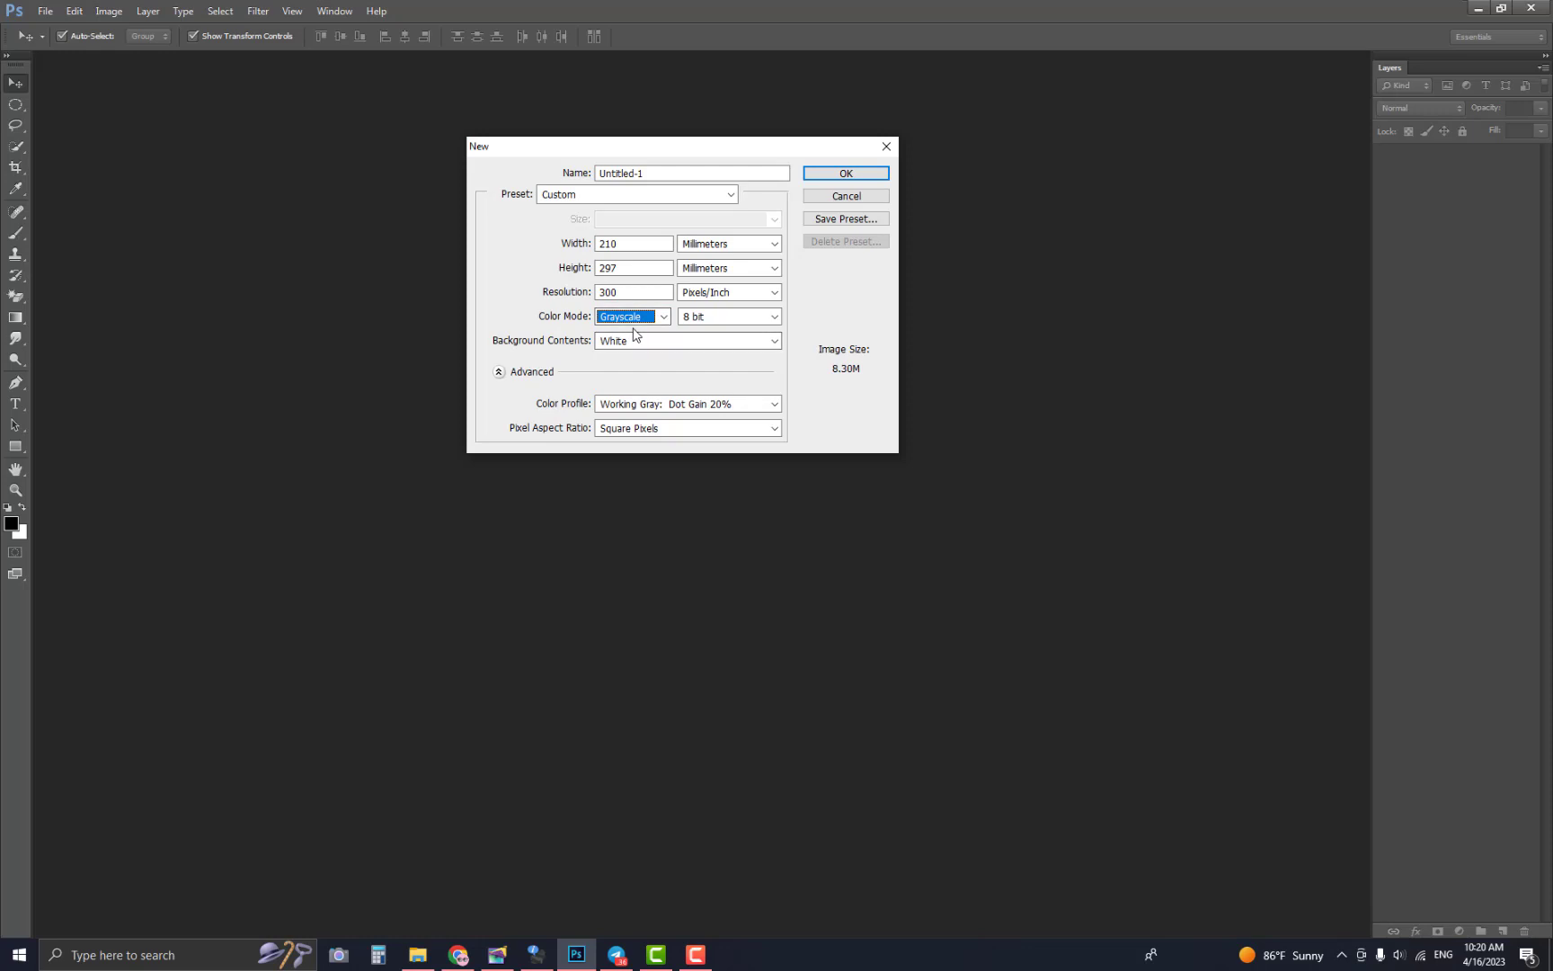
left_click(836, 177)
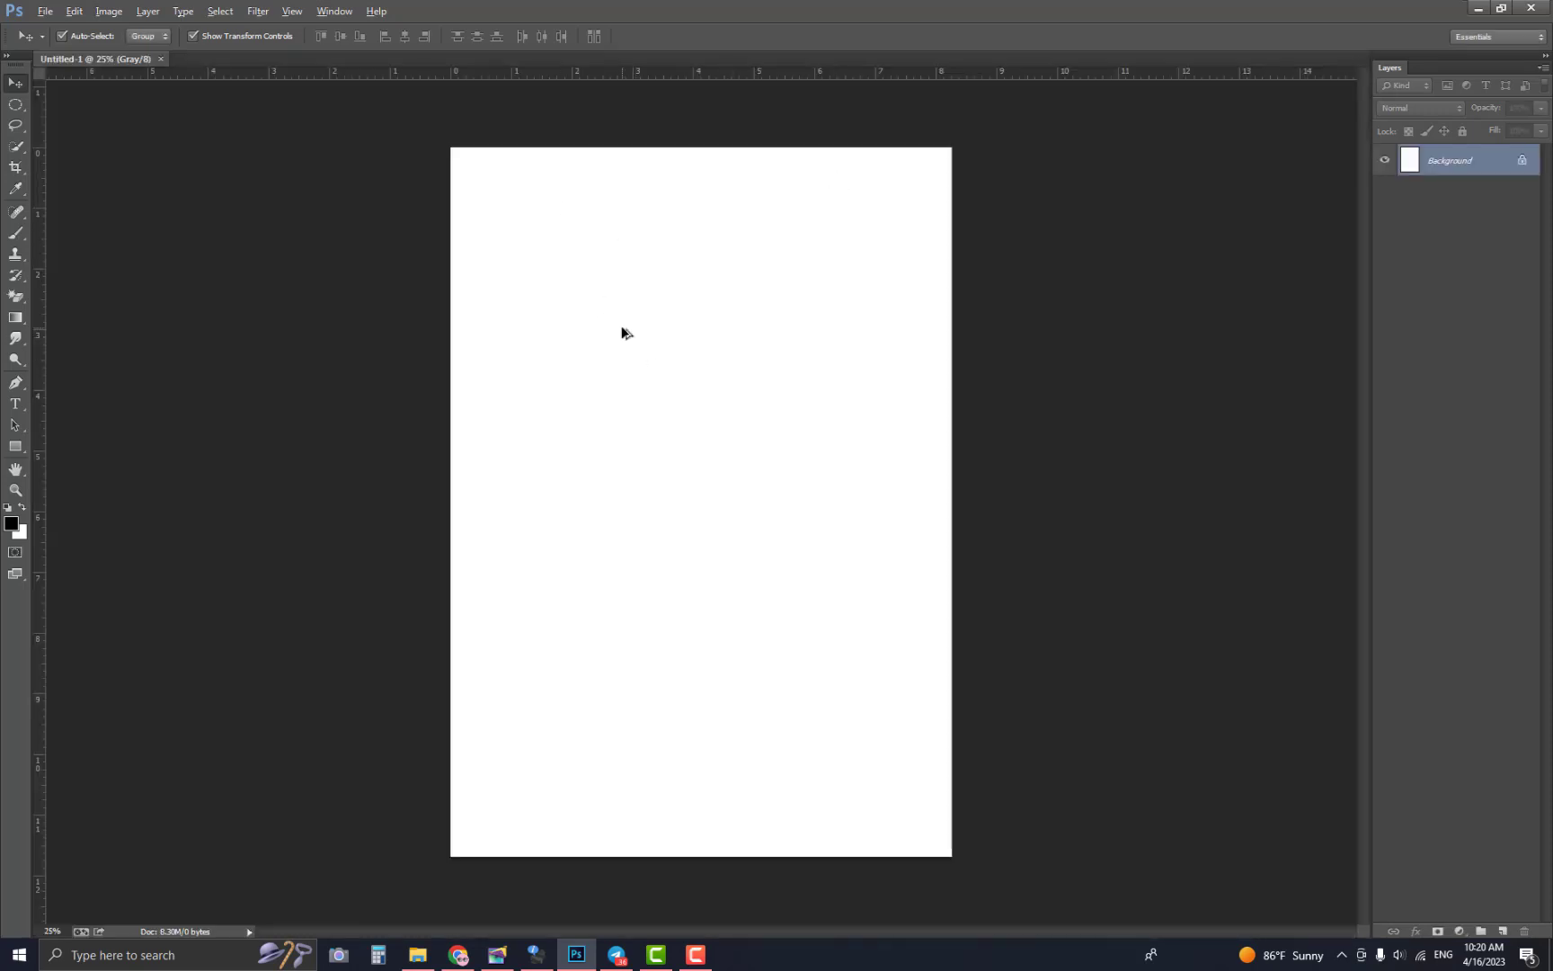
Copy the first Grade 12 Math page photo from the Telegram chat and paste it into the Photoshop document
scroll(622, 329, "up", 1)
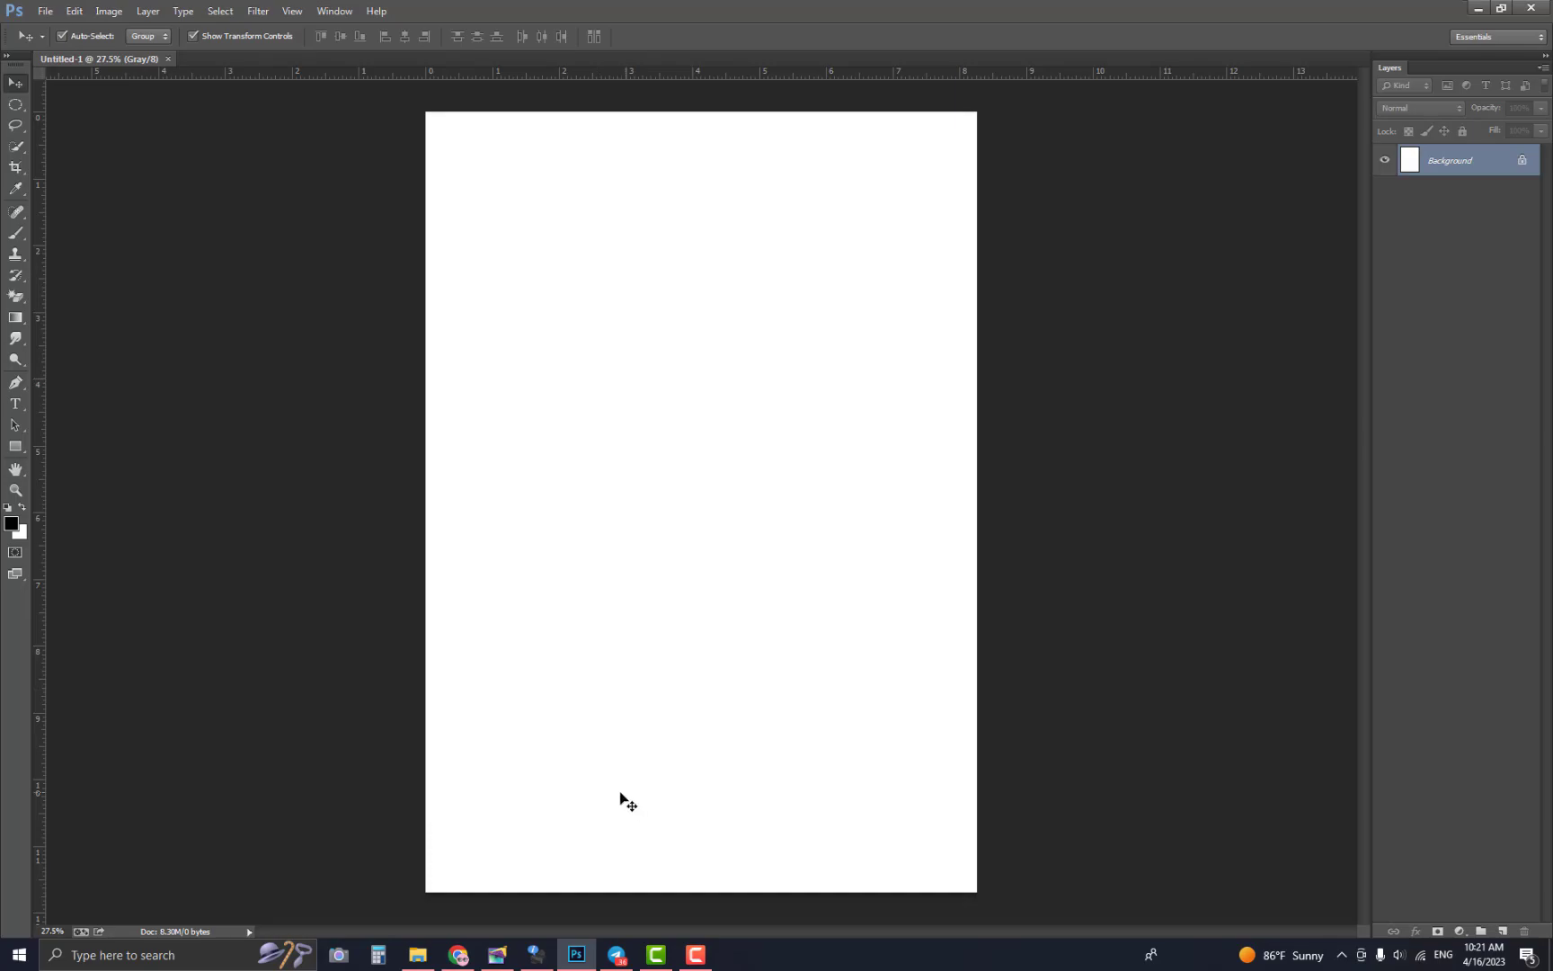
left_click(616, 955)
left_click(653, 282)
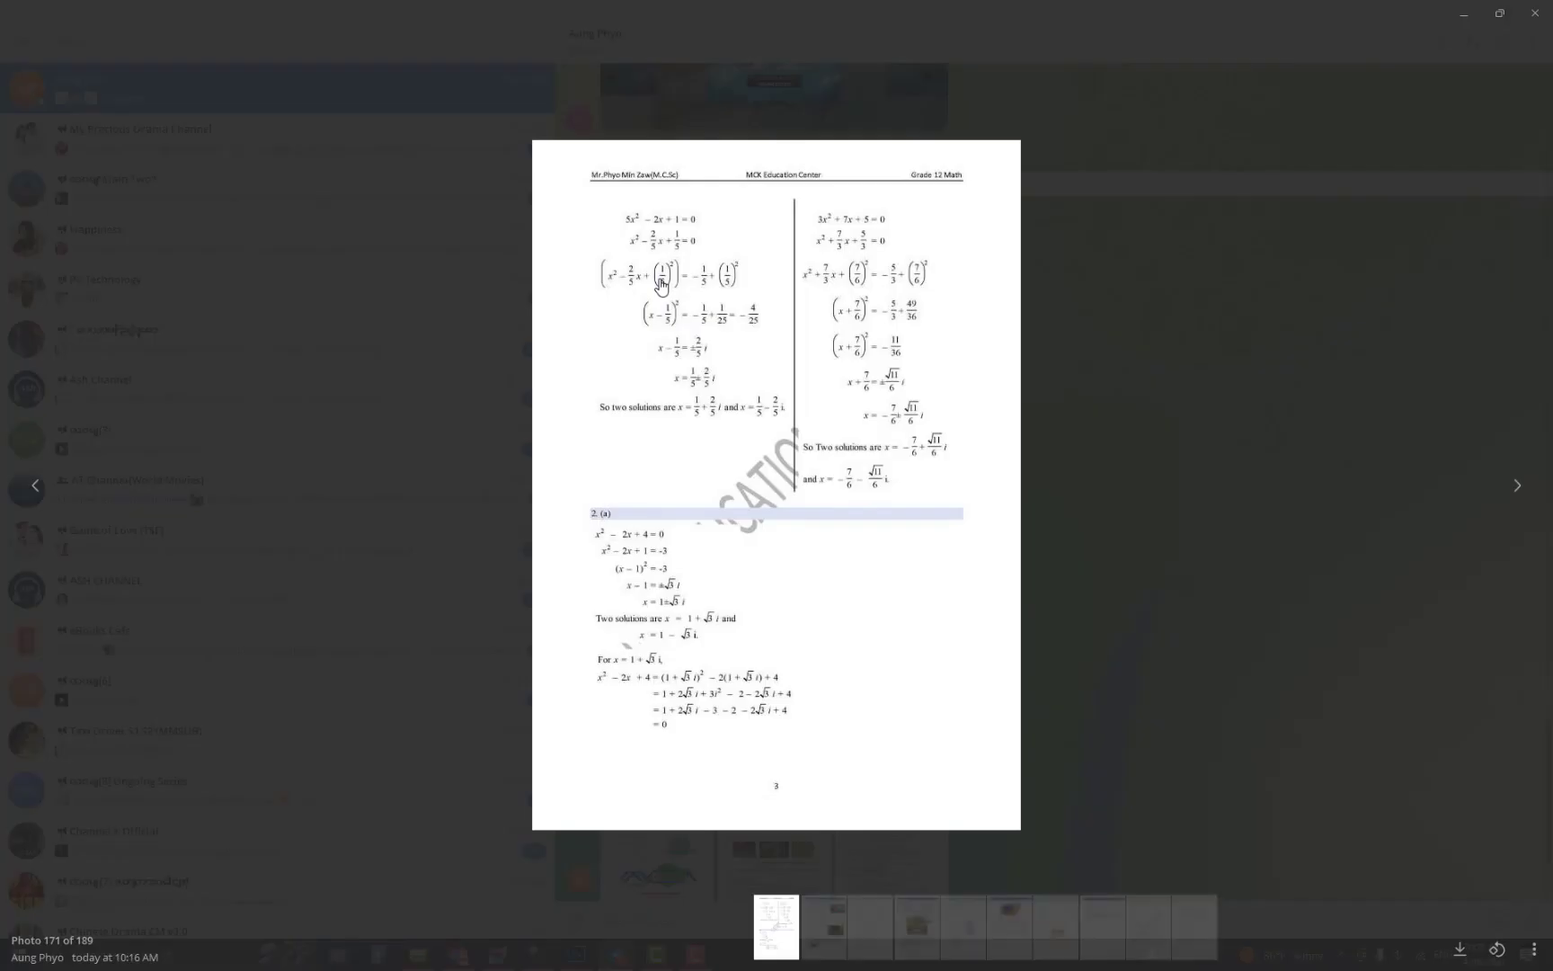
right_click(774, 379)
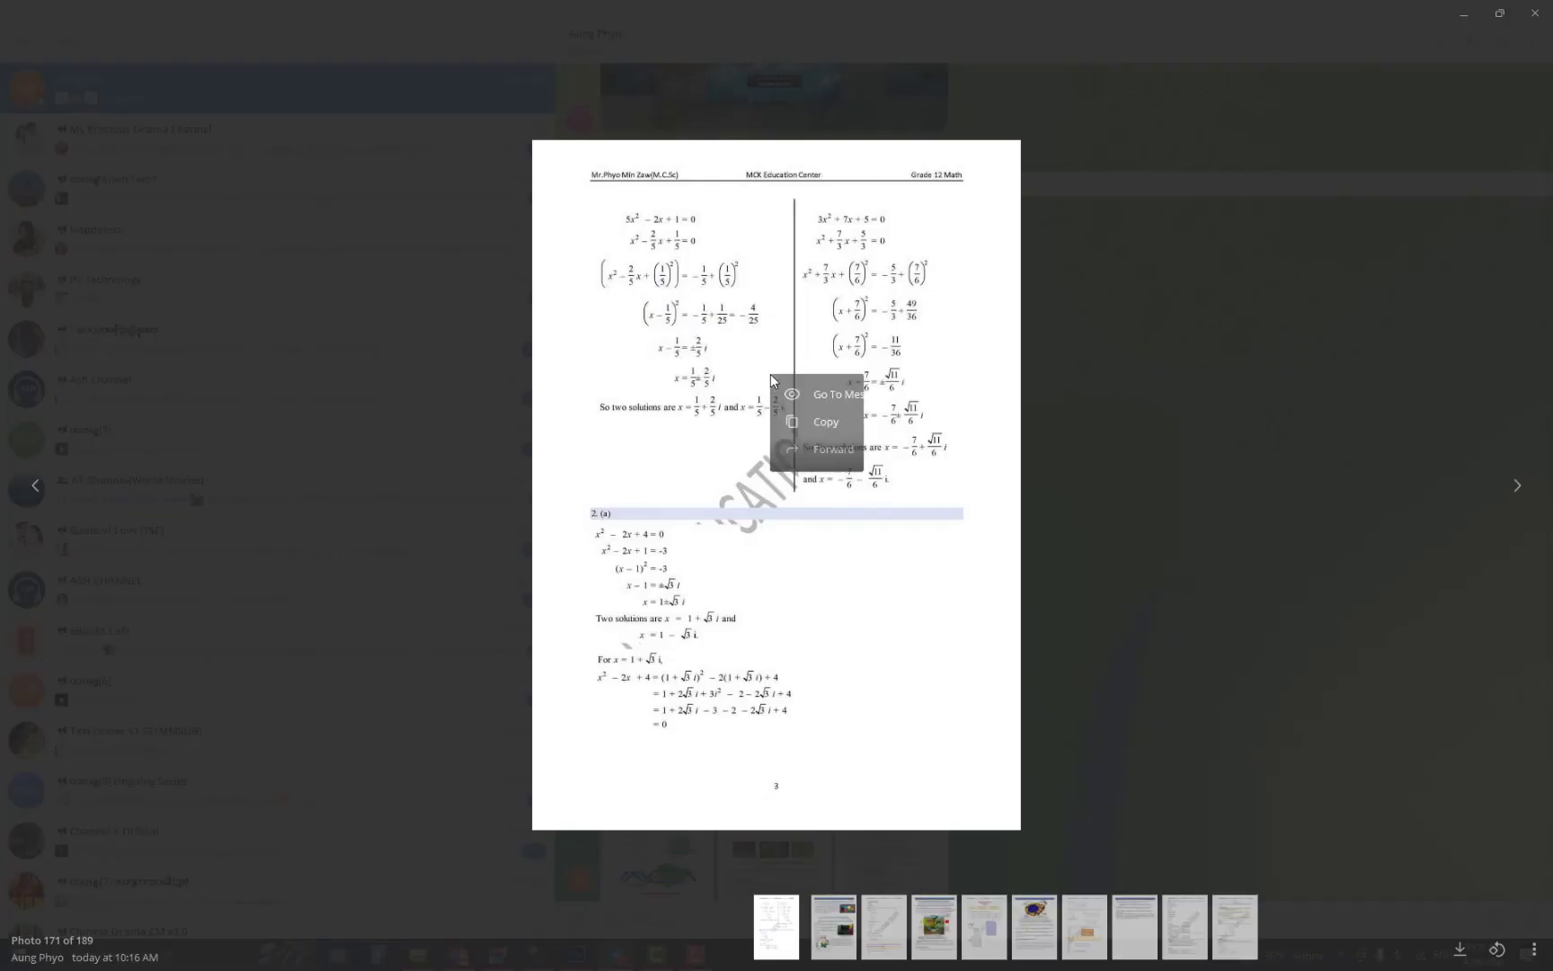
left_click(827, 422)
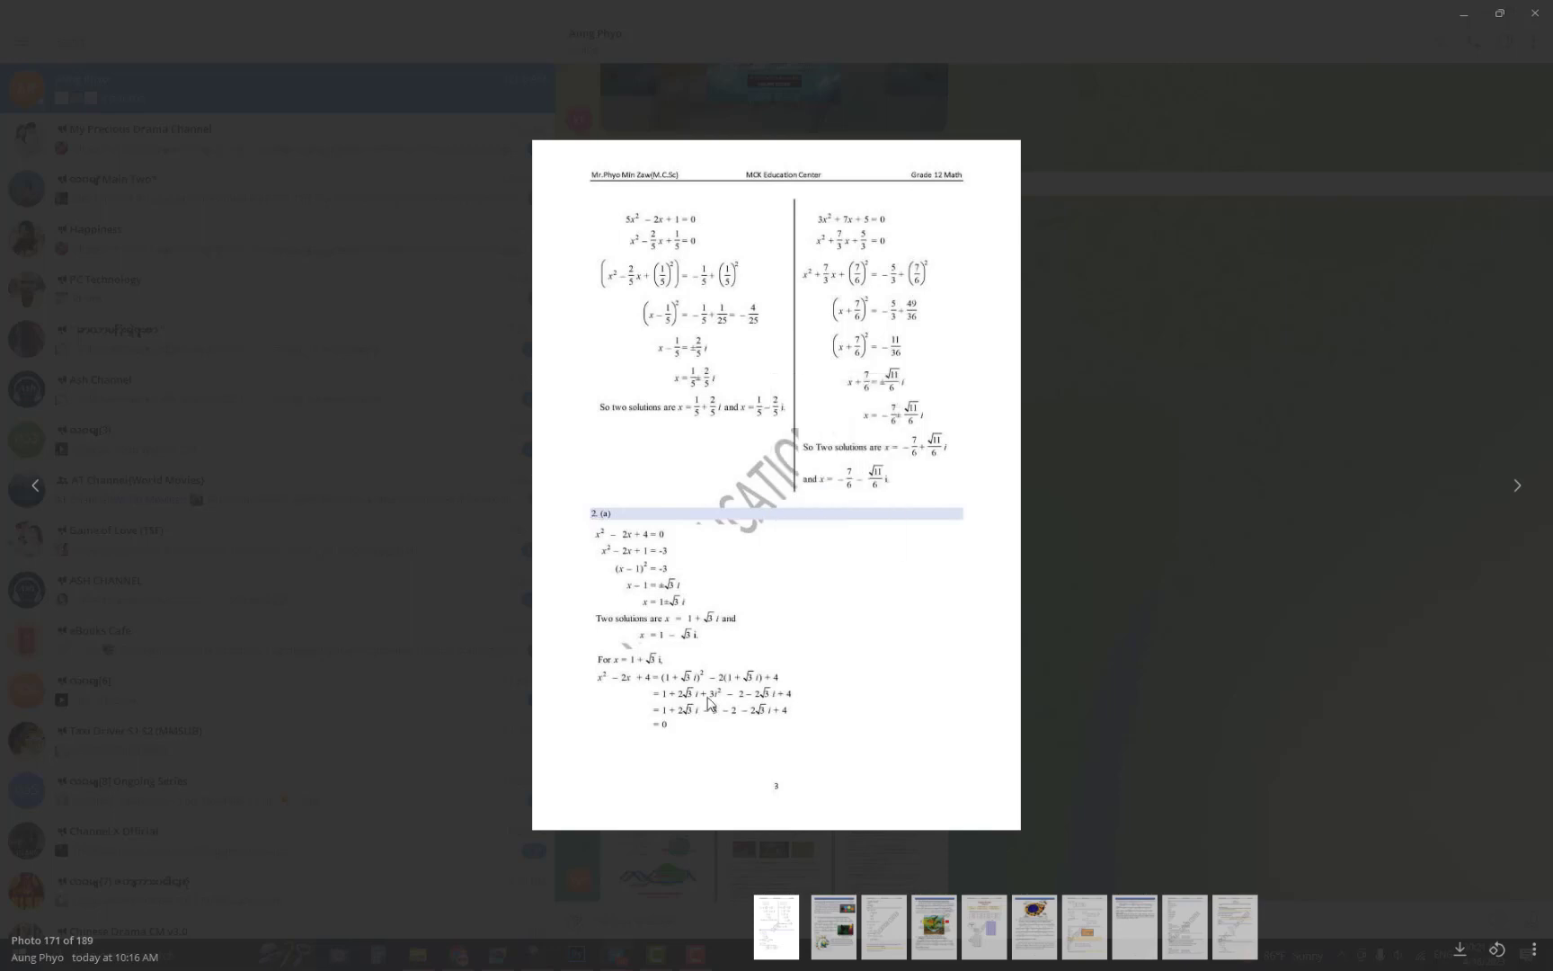
key("super")
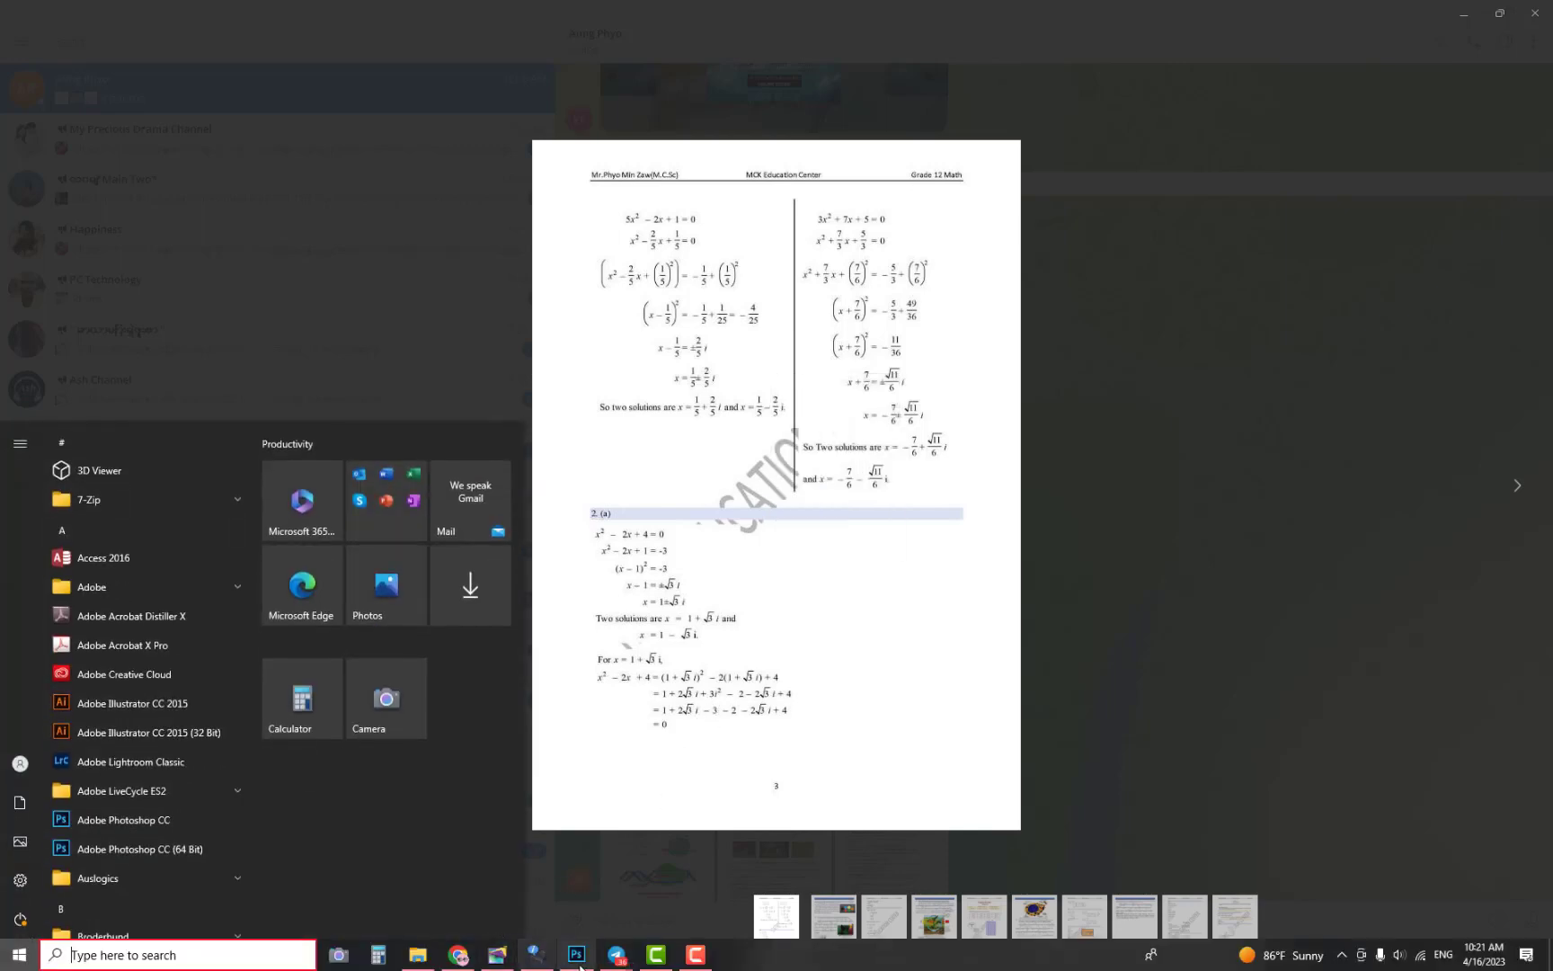
left_click(576, 954)
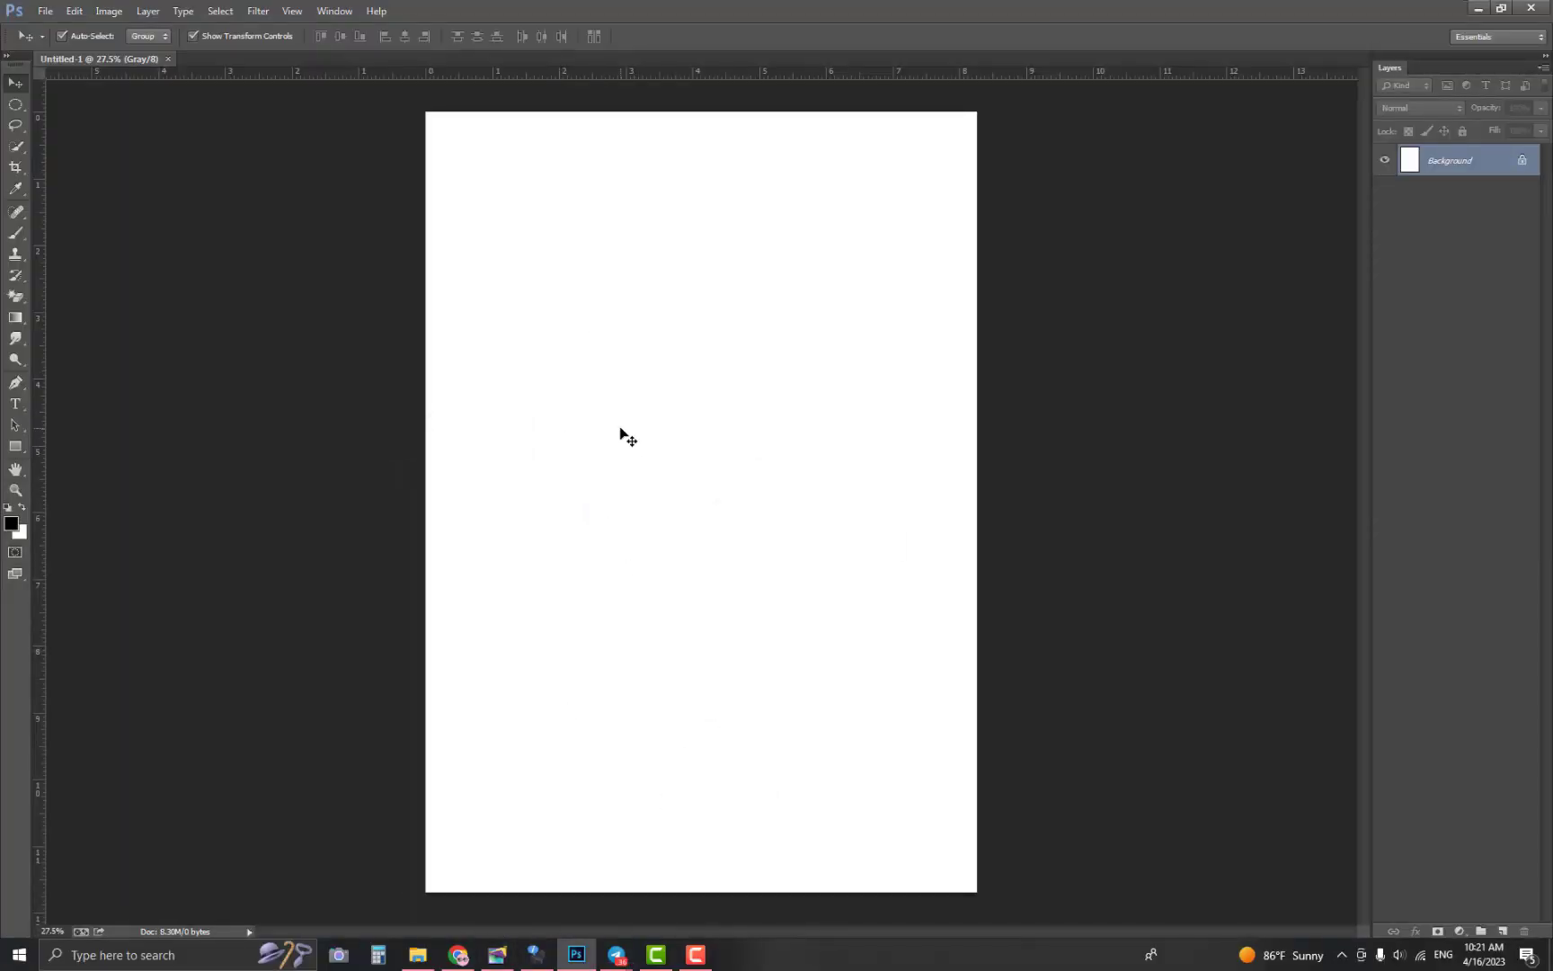
key("ctrl+v")
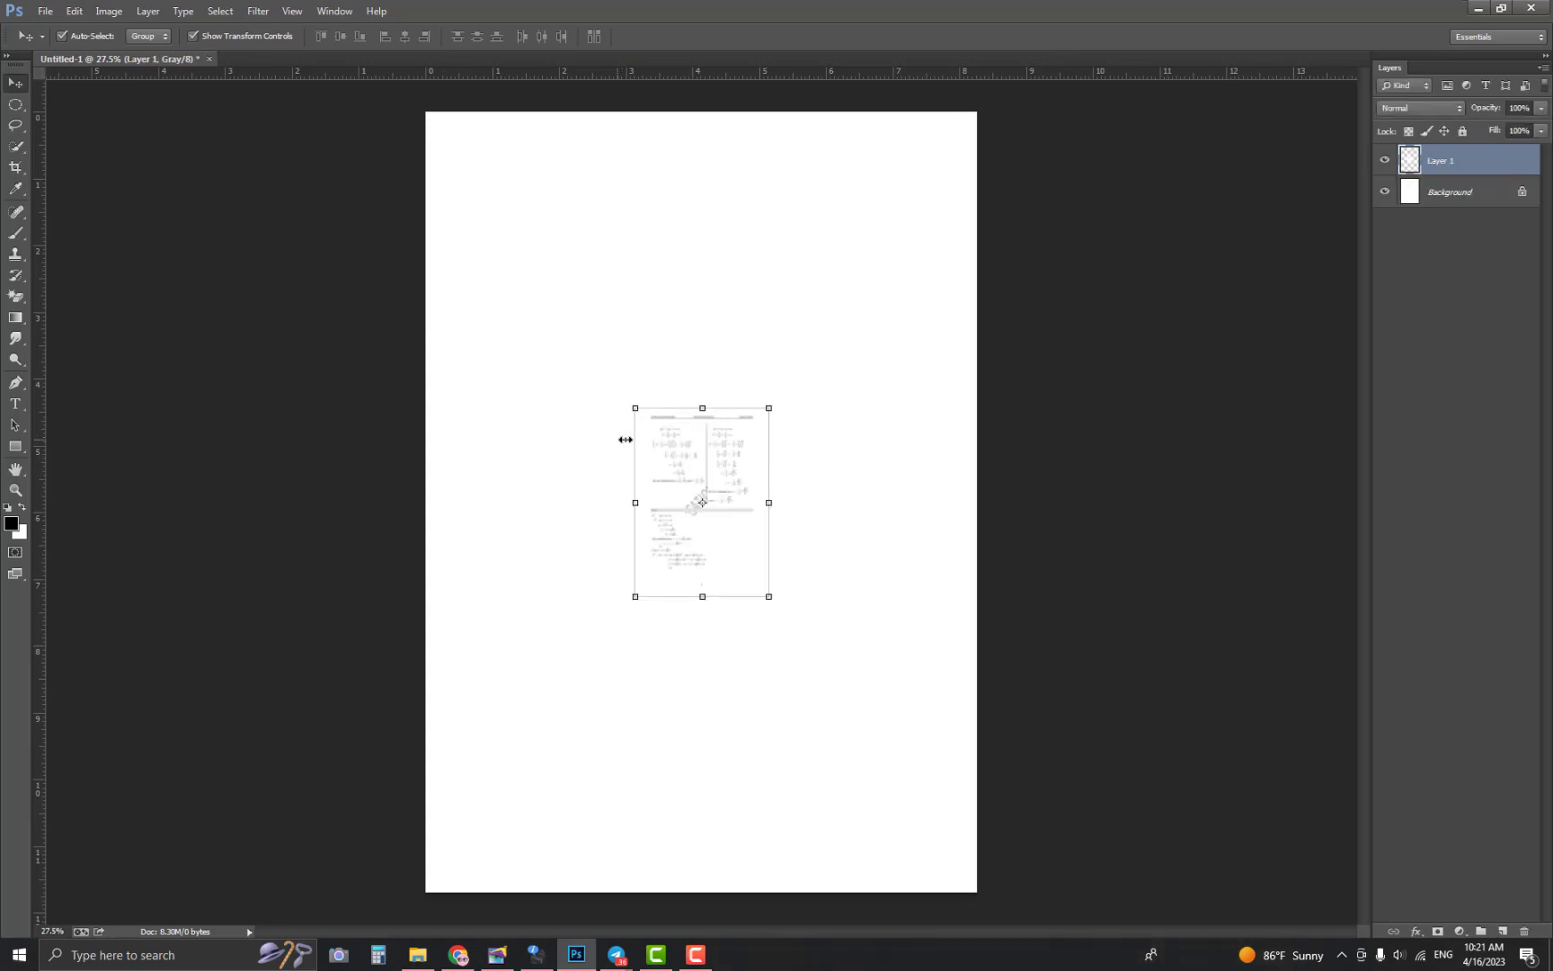
Enlarge the pasted math page to nearly fill the A4 sheet, center it, and hide its layer
left_click_drag(667, 396, 631, 314)
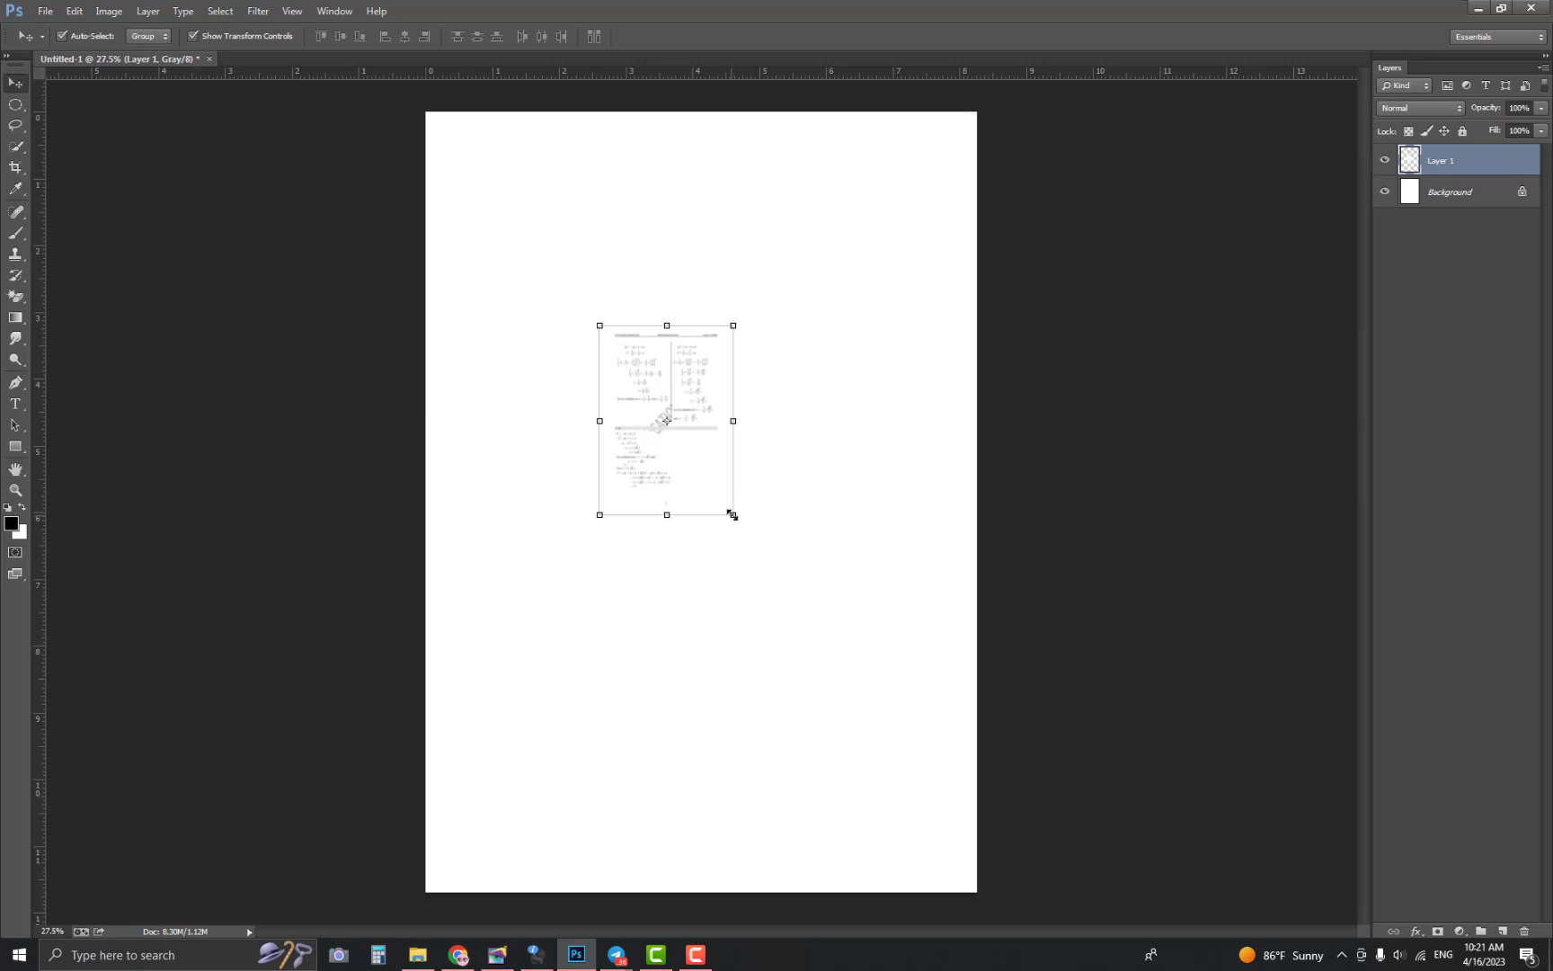
left_click_drag(733, 515, 900, 819)
left_click_drag(791, 598, 976, 859)
left_click_drag(808, 676, 802, 678)
key("Return")
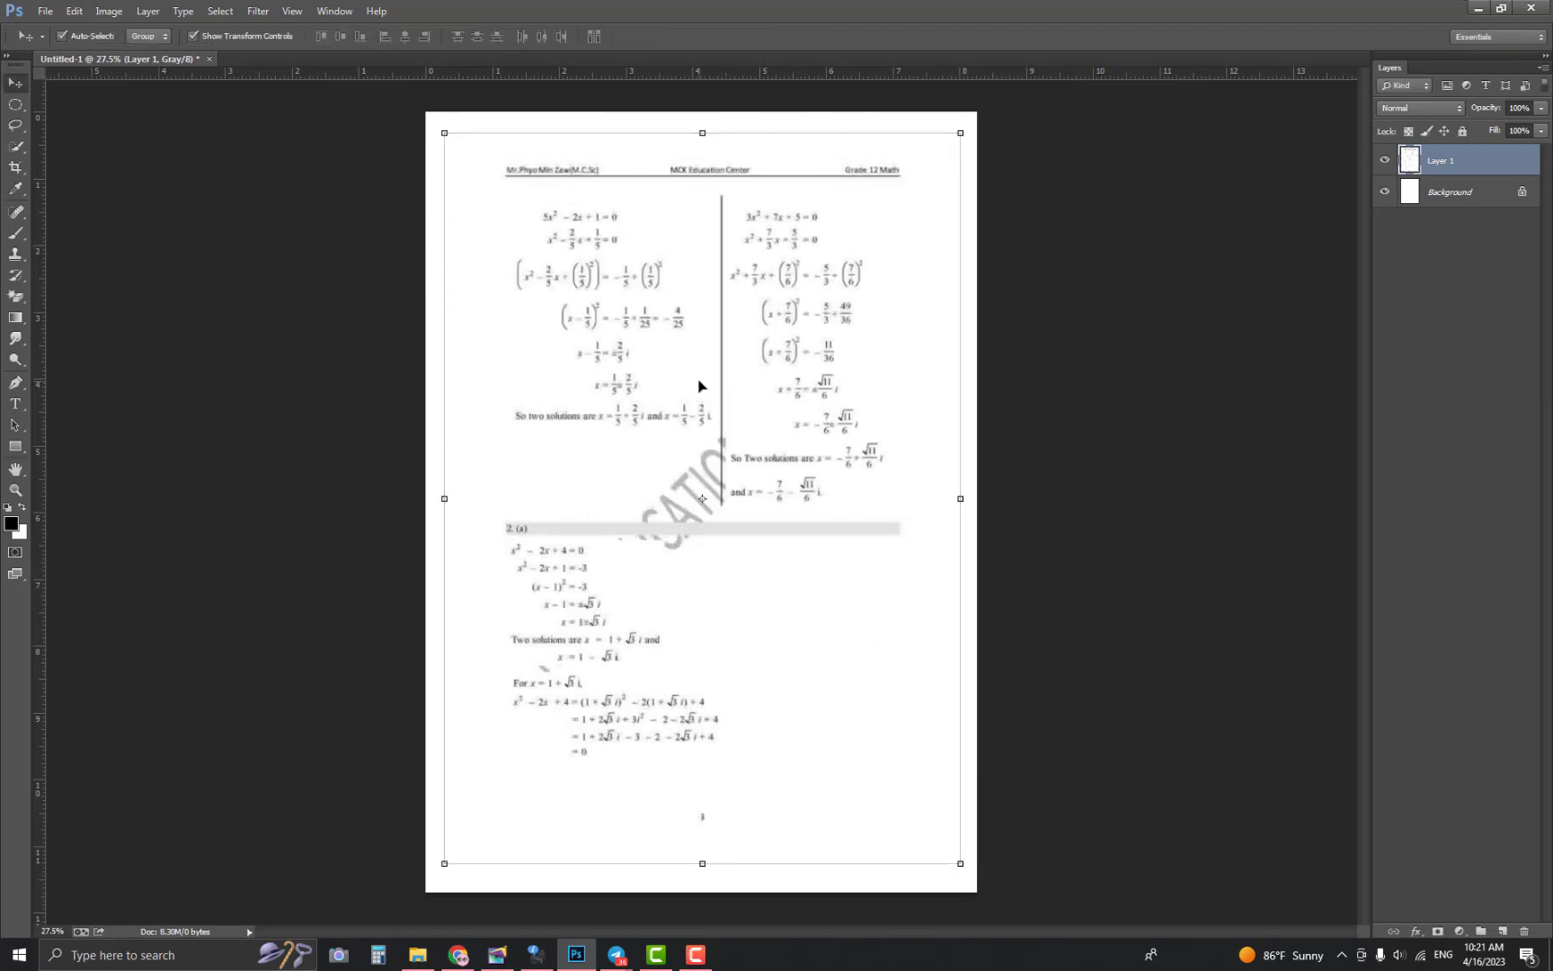
left_click(1384, 160)
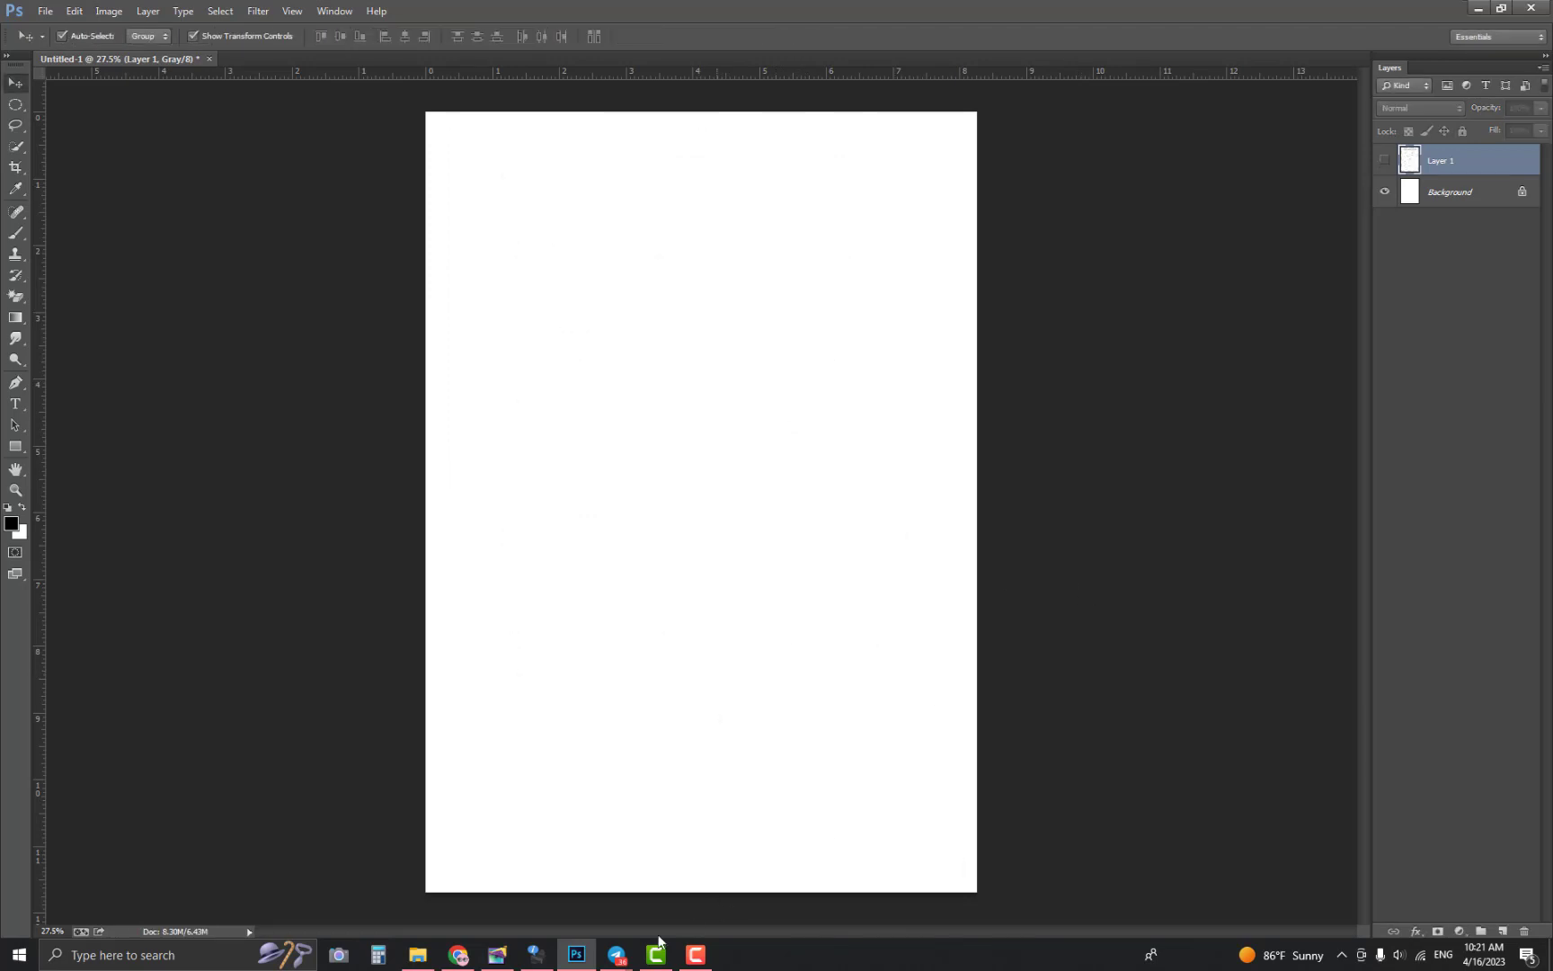
Copy the next photo, the biology page, from Telegram and paste it into the Photoshop document
mouse_move(617, 953)
left_click(724, 894)
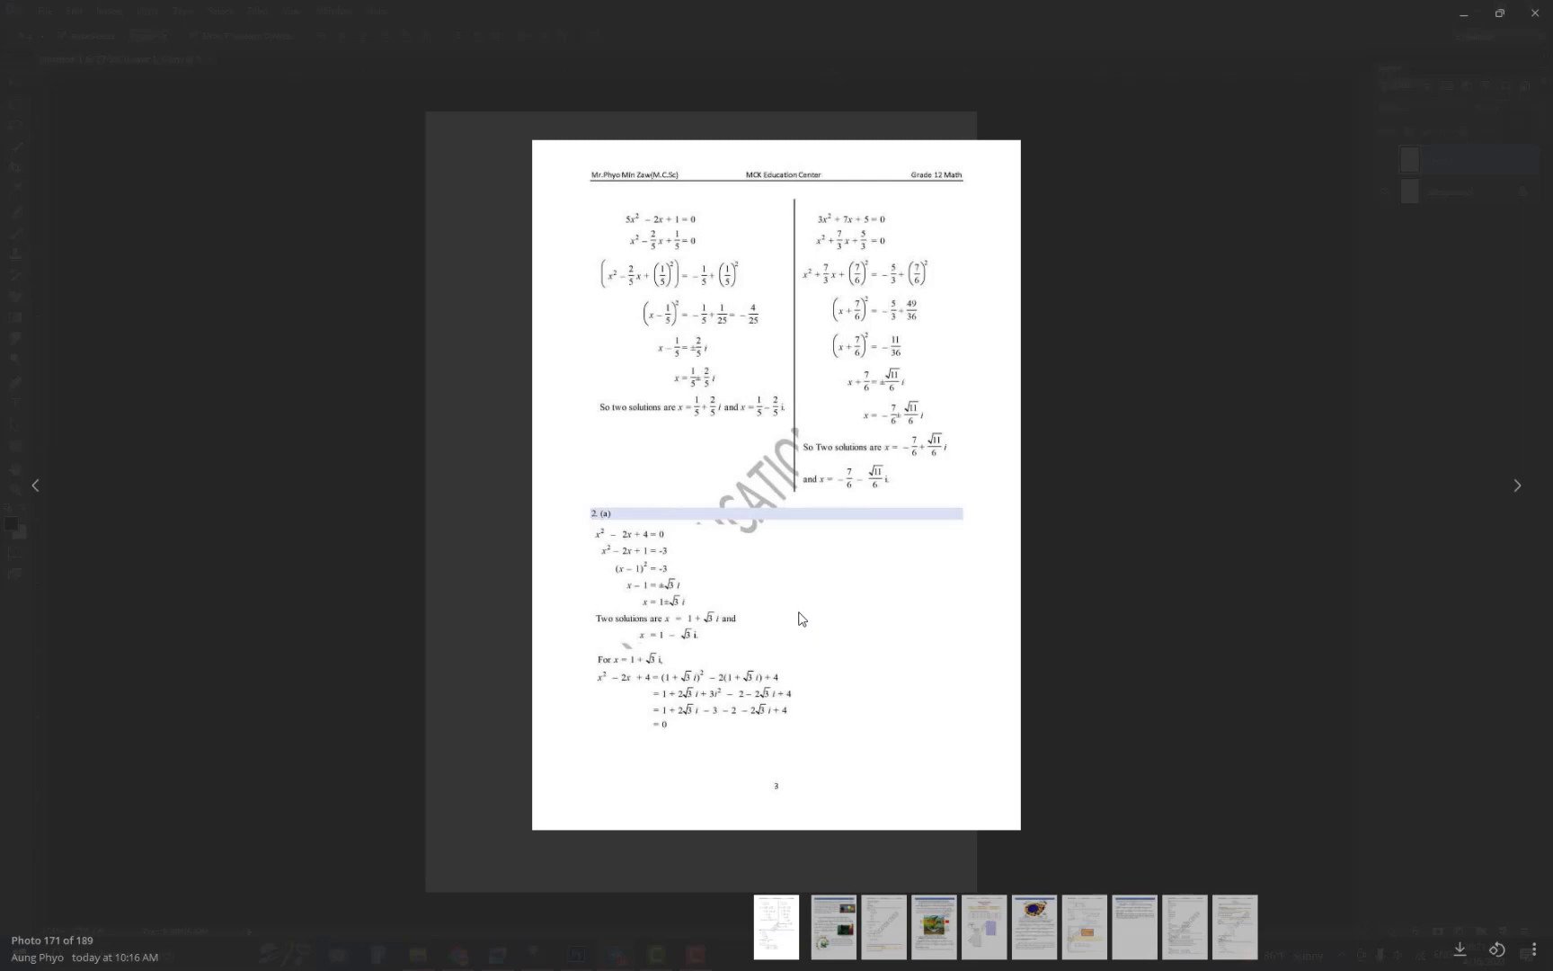
scroll(783, 539, "down", 1)
right_click(740, 431)
left_click(799, 473)
key("super")
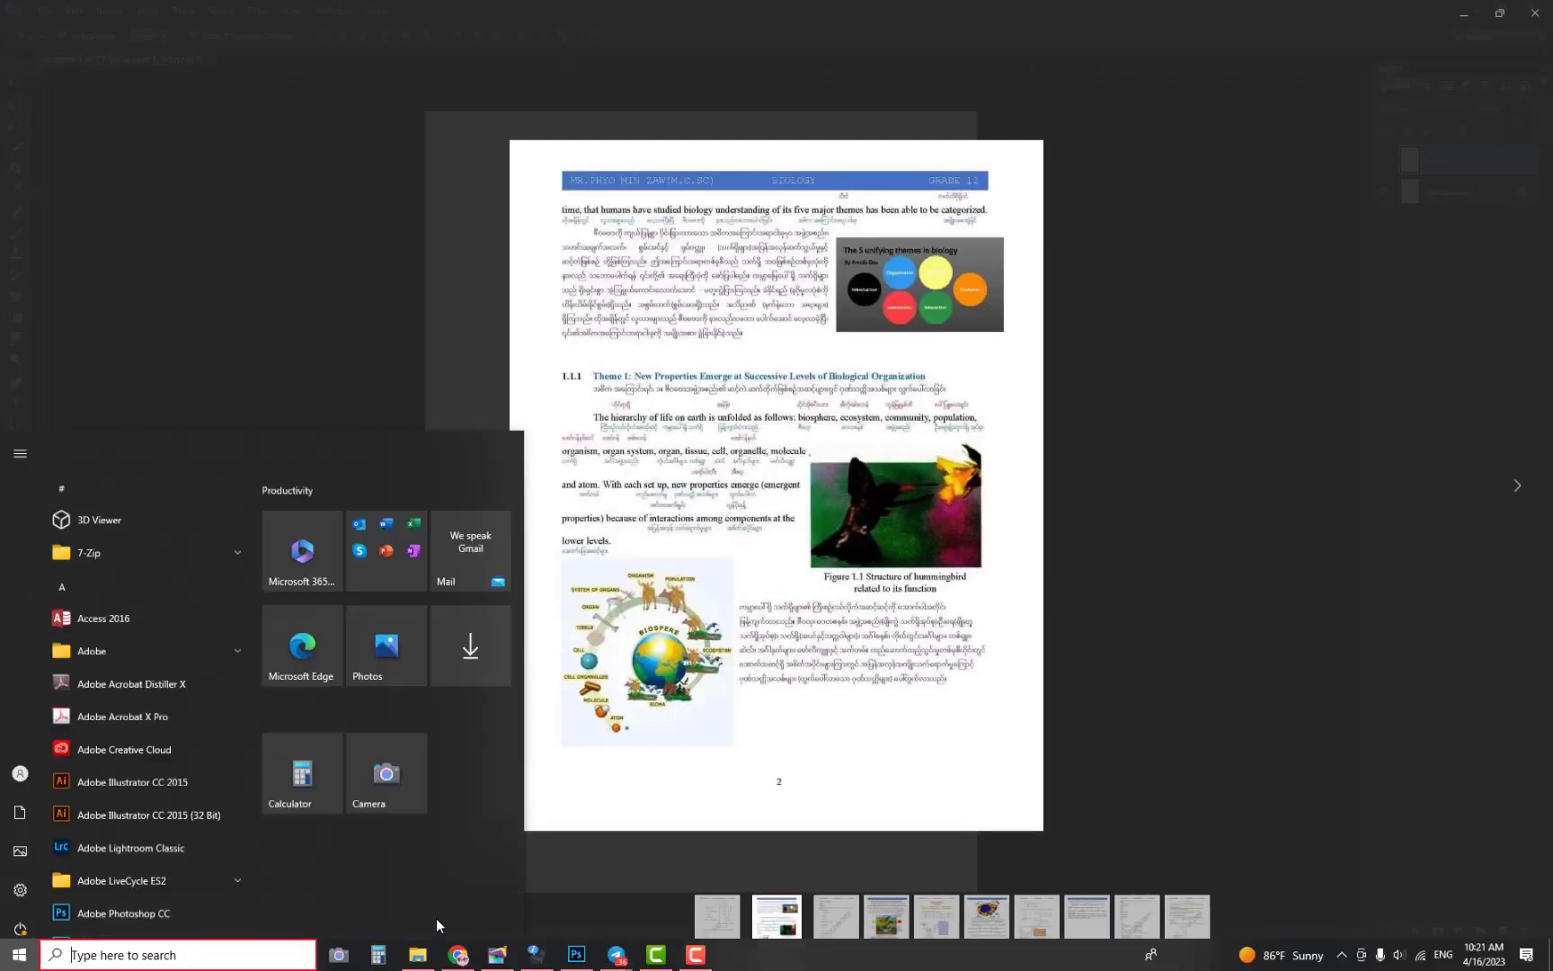
left_click(576, 954)
key("ctrl+v")
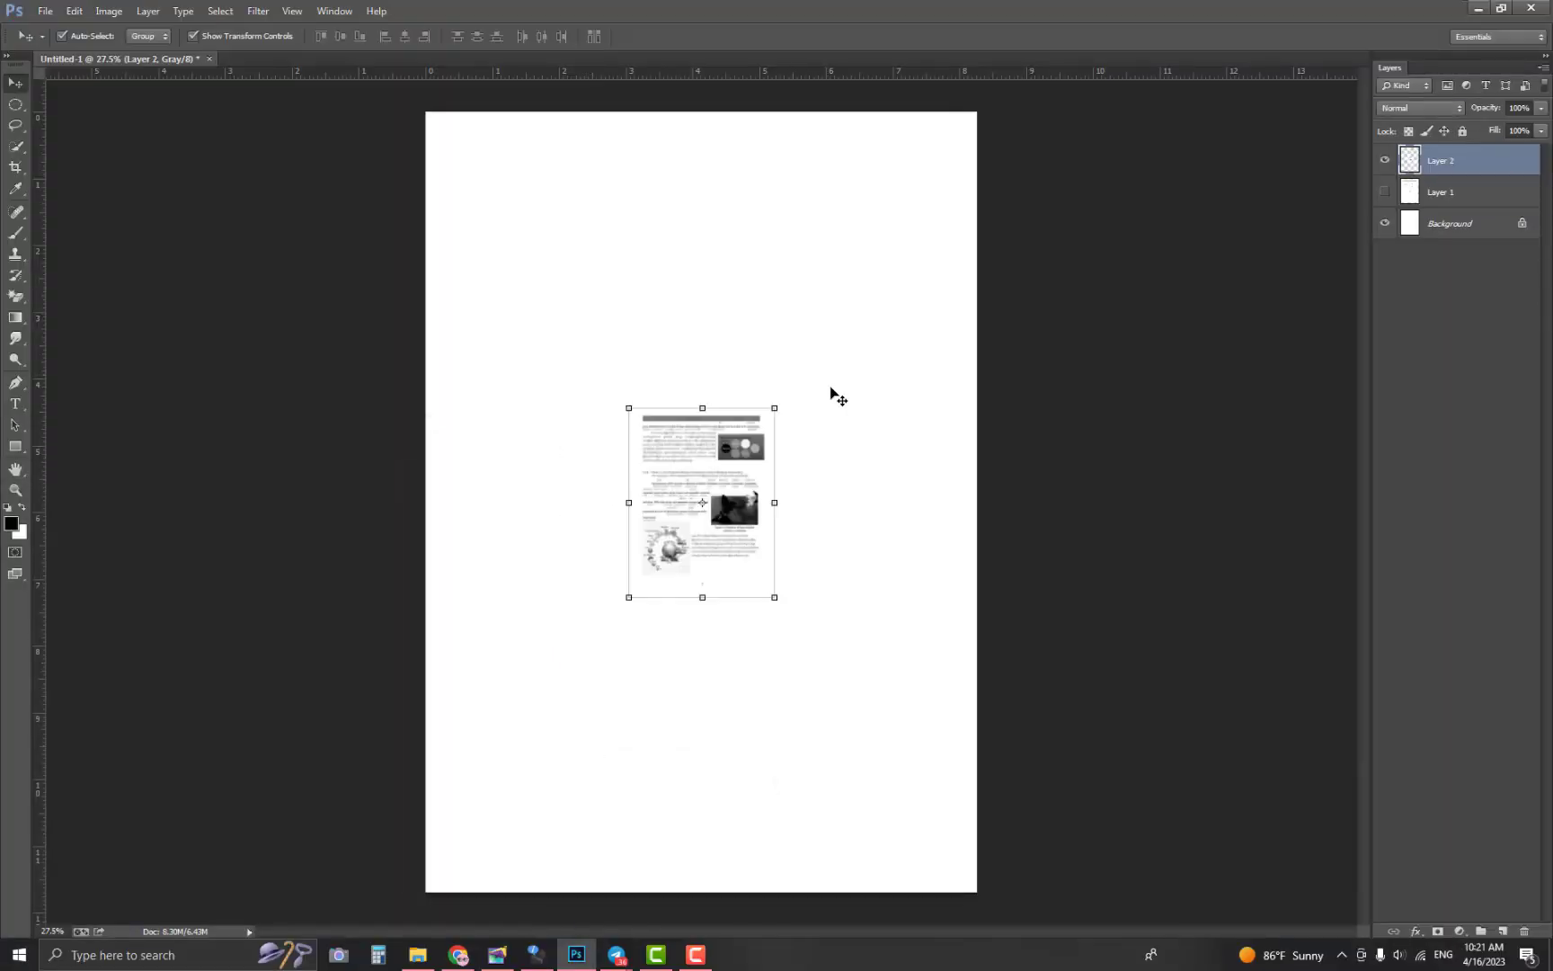
Enlarge the biology page until it slightly exceeds the A4 sheet's width, and hide its layer
left_click_drag(774, 408, 1003, 165)
key("Return")
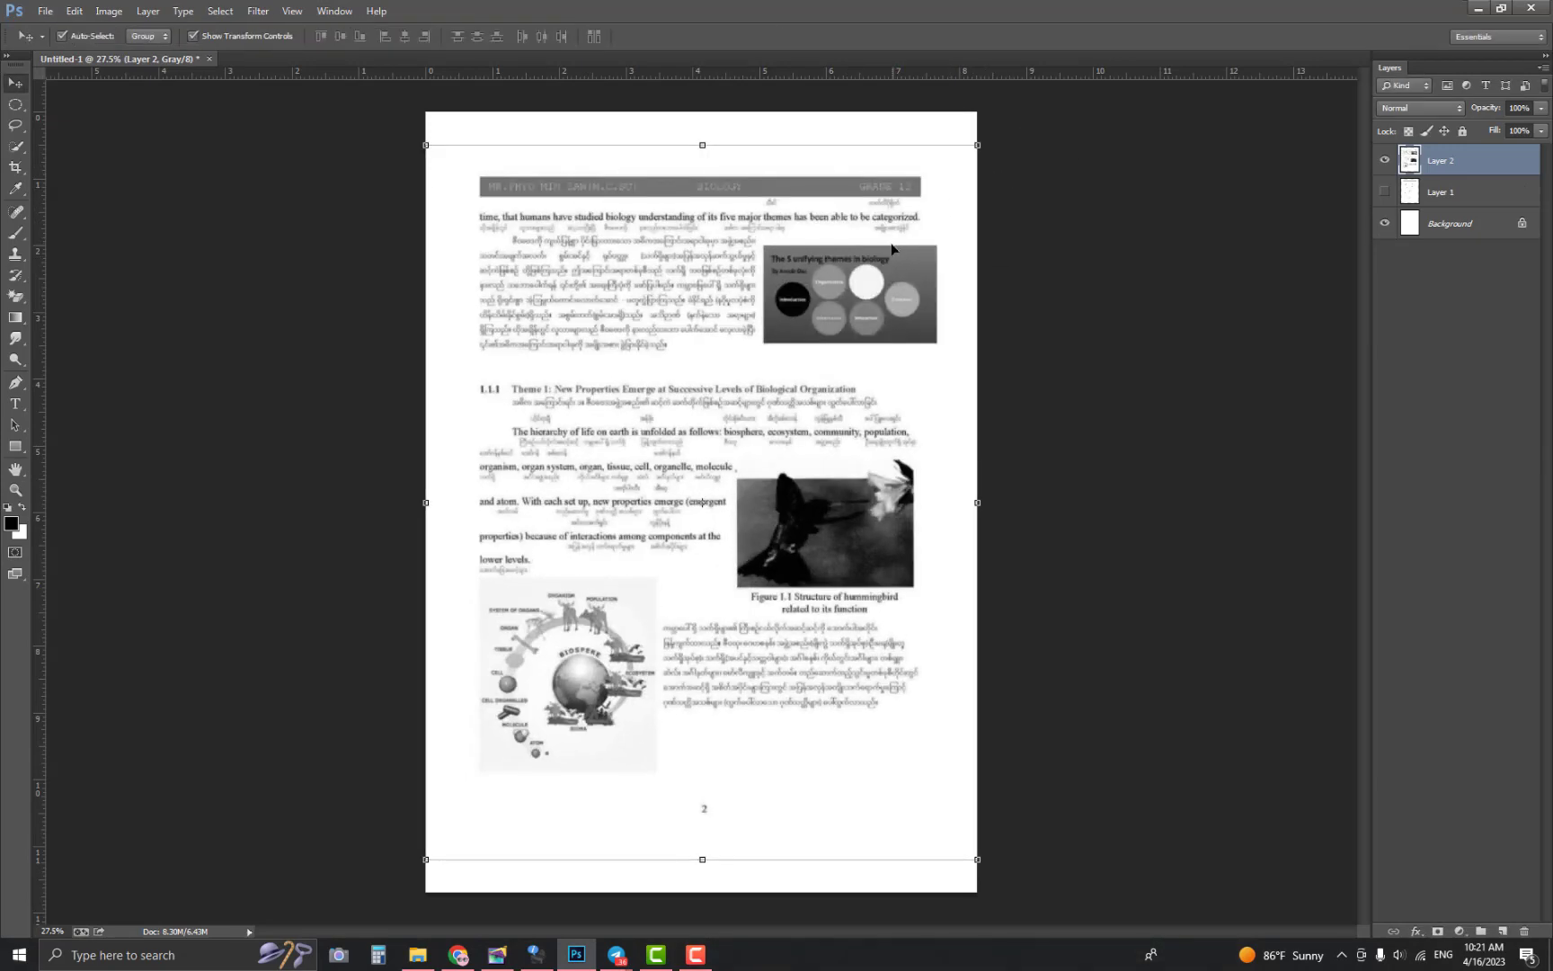
scroll(756, 360, "up", 4)
scroll(756, 362, "down", 4)
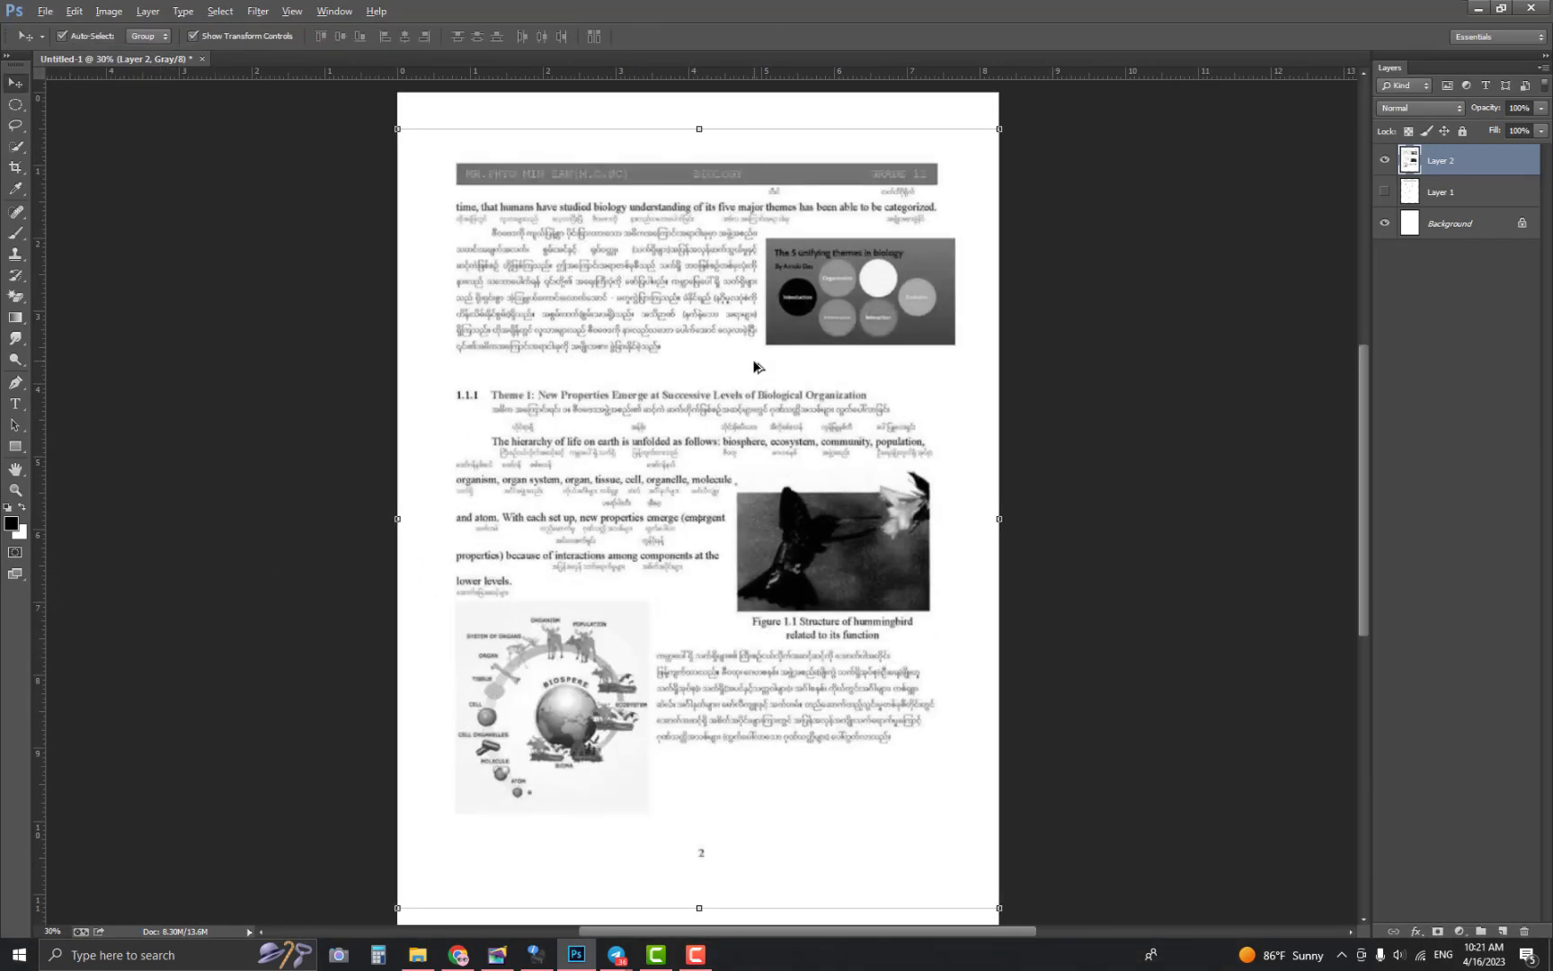
left_click_drag(978, 149, 989, 132)
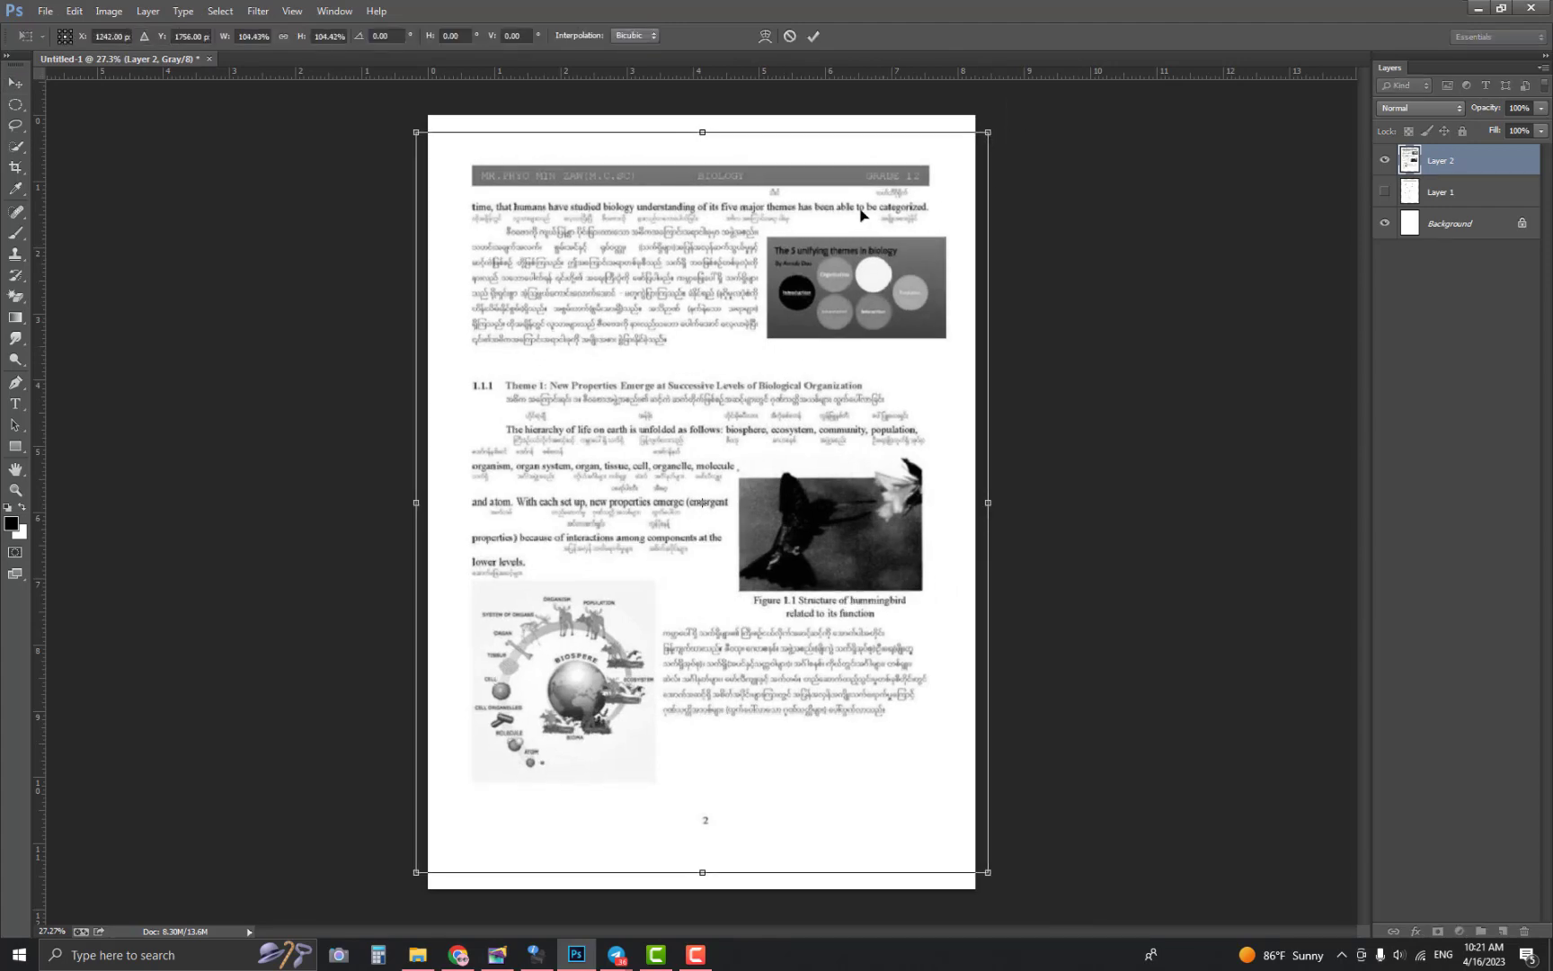
key("Return")
scroll(861, 369, "up", 2)
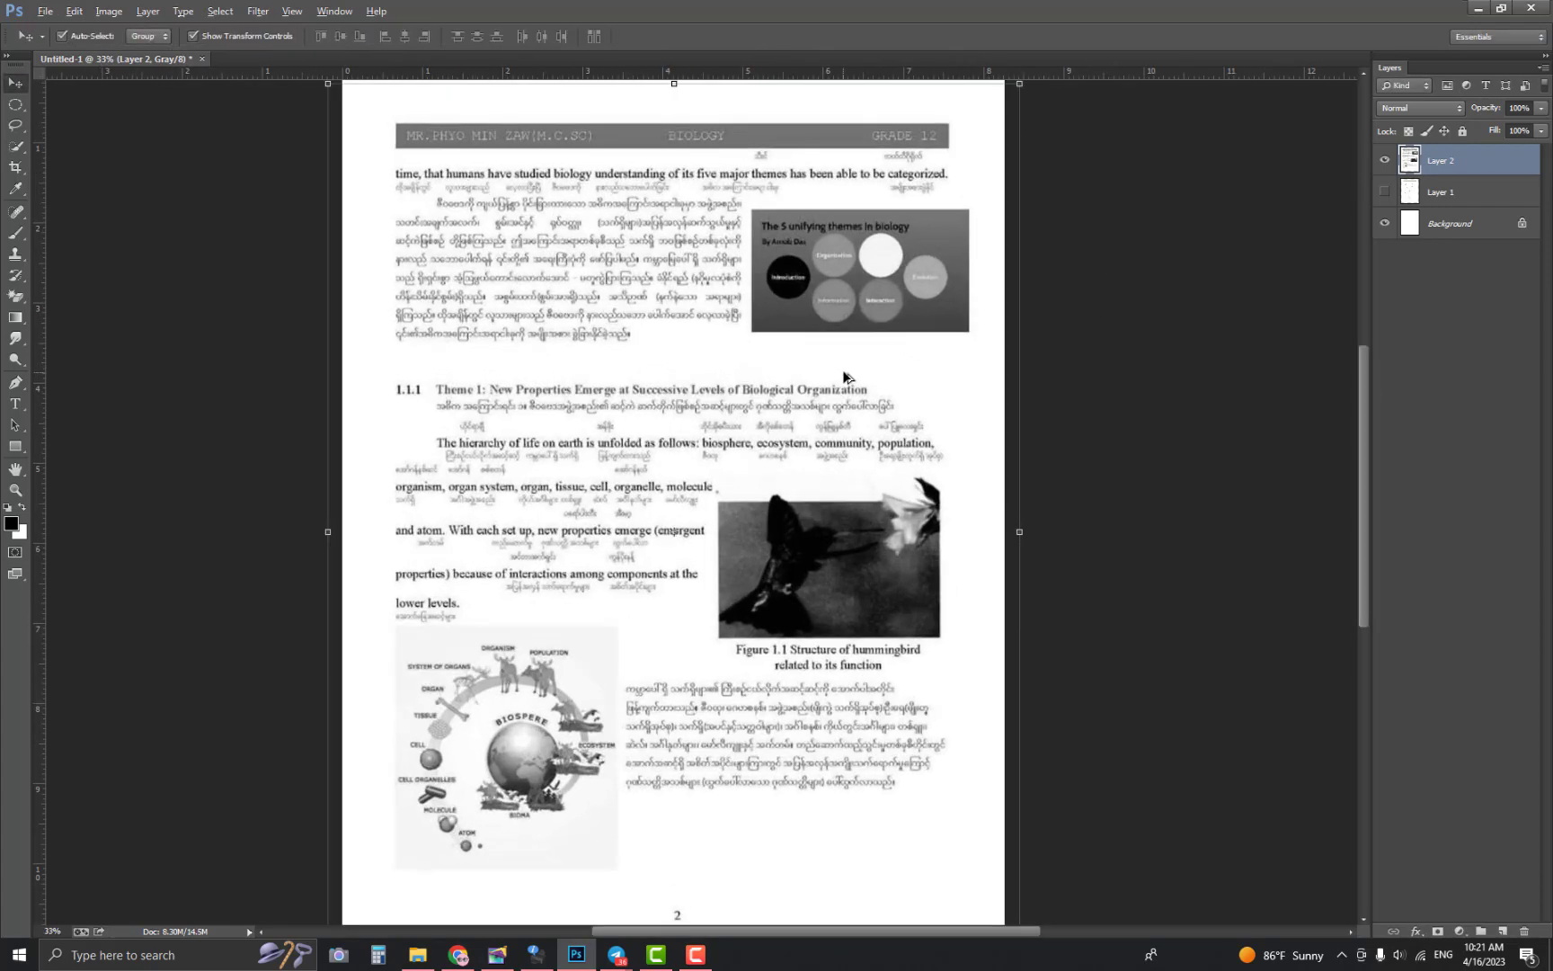
left_click(1384, 165)
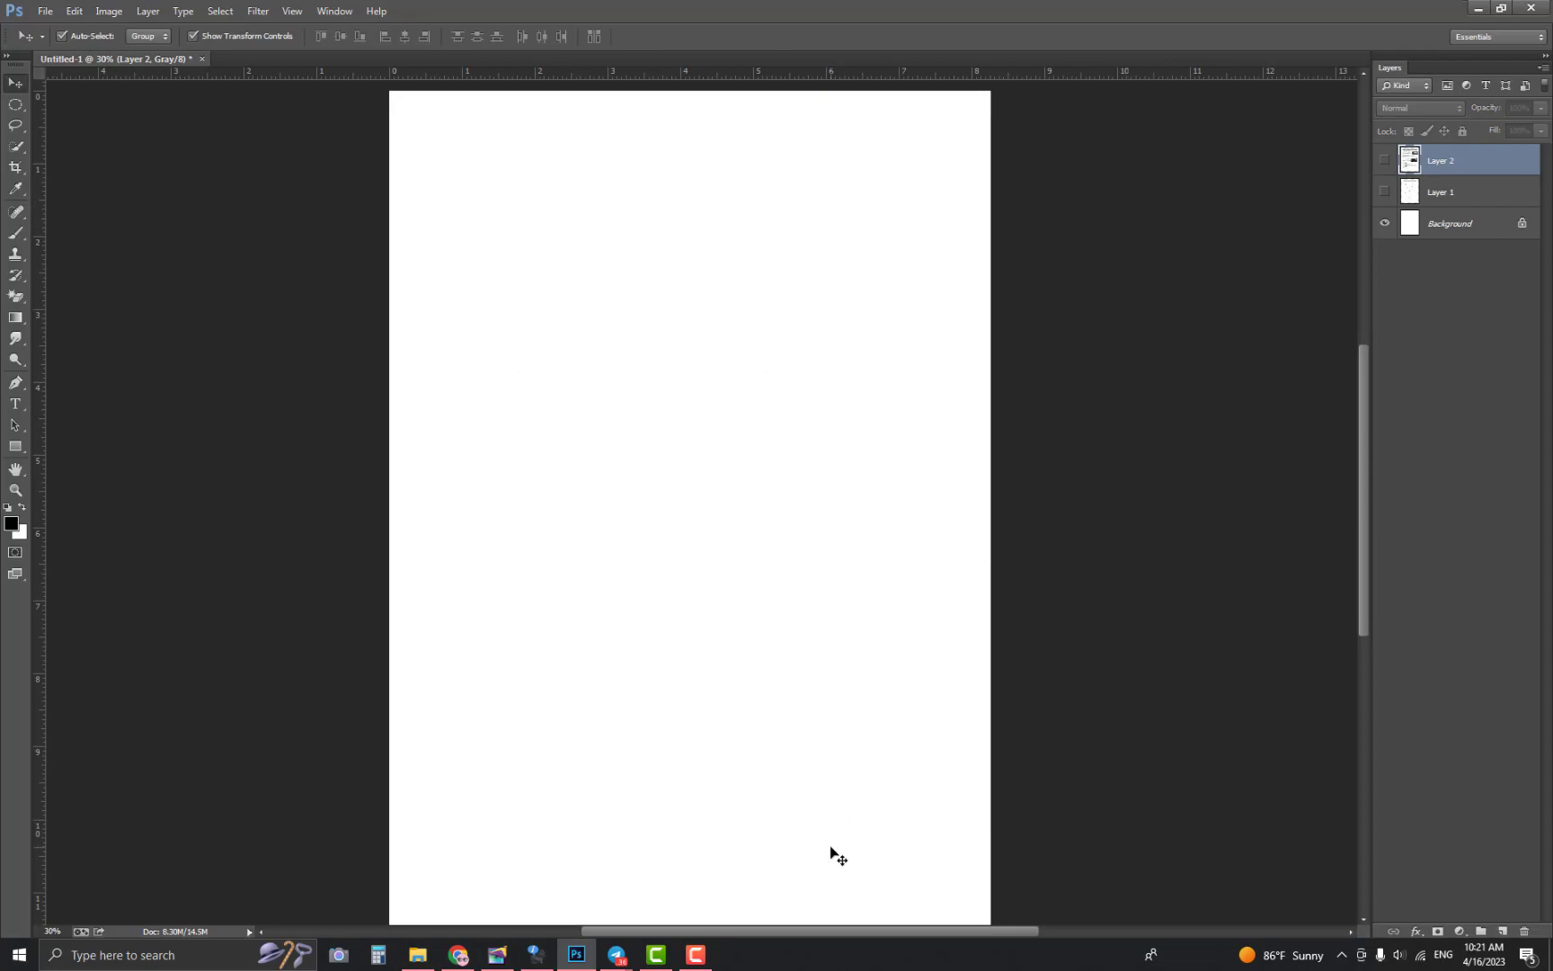
Copy the following photo, the math page with Example 4, from Telegram and paste it into the Photoshop document
mouse_move(617, 955)
left_click(694, 865)
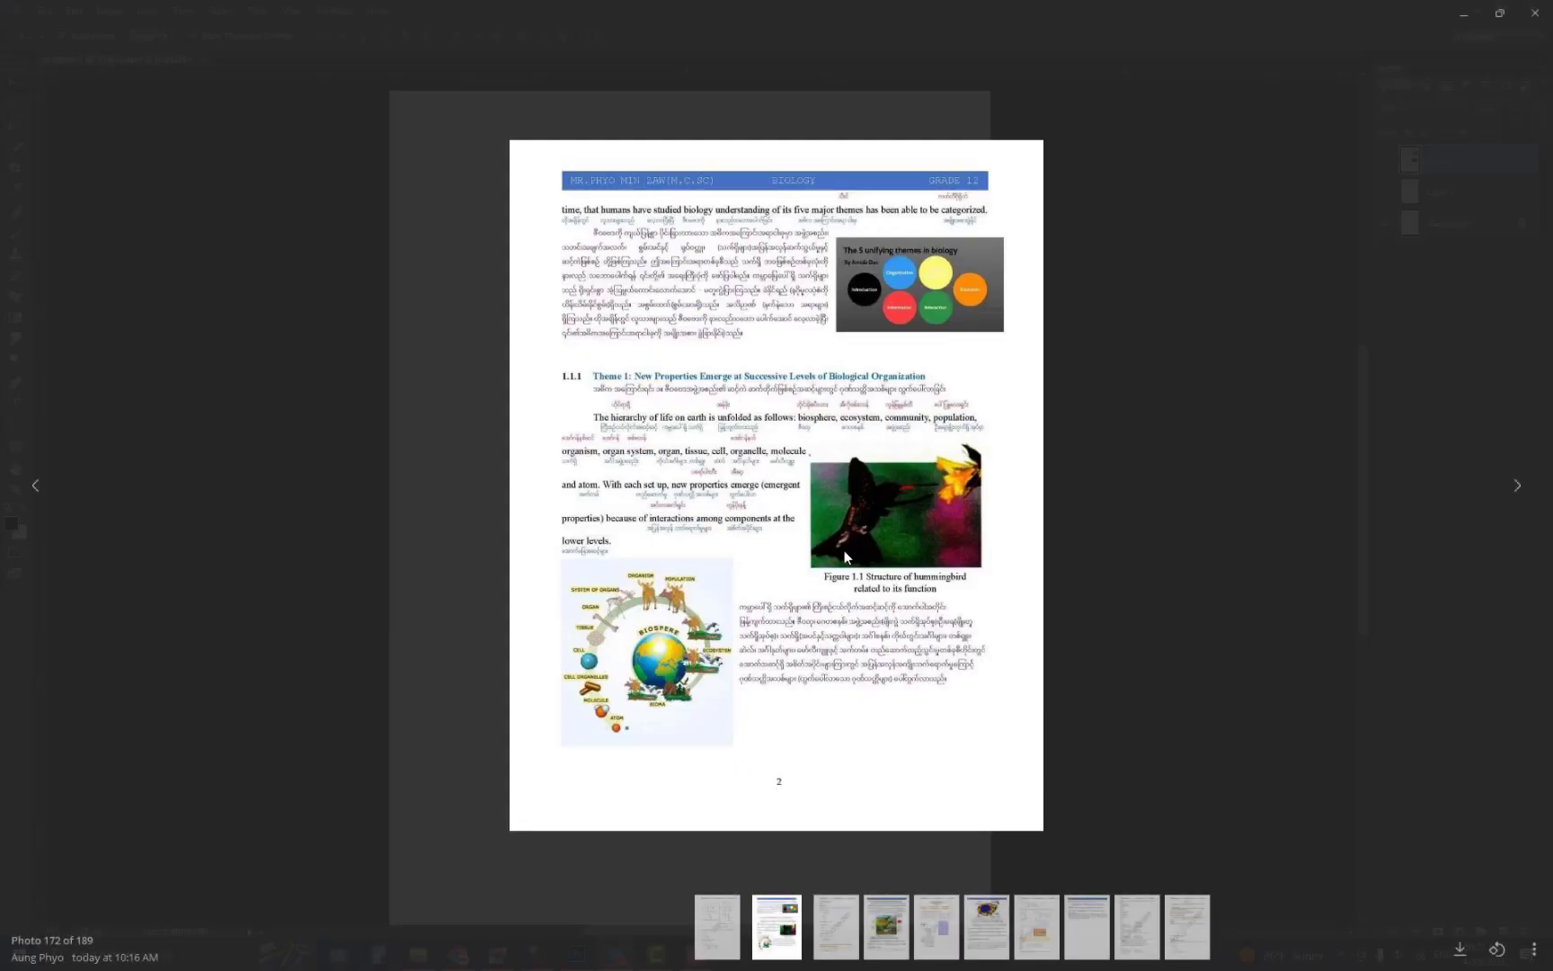
scroll(843, 526, "down", 1)
right_click(734, 378)
left_click(784, 427)
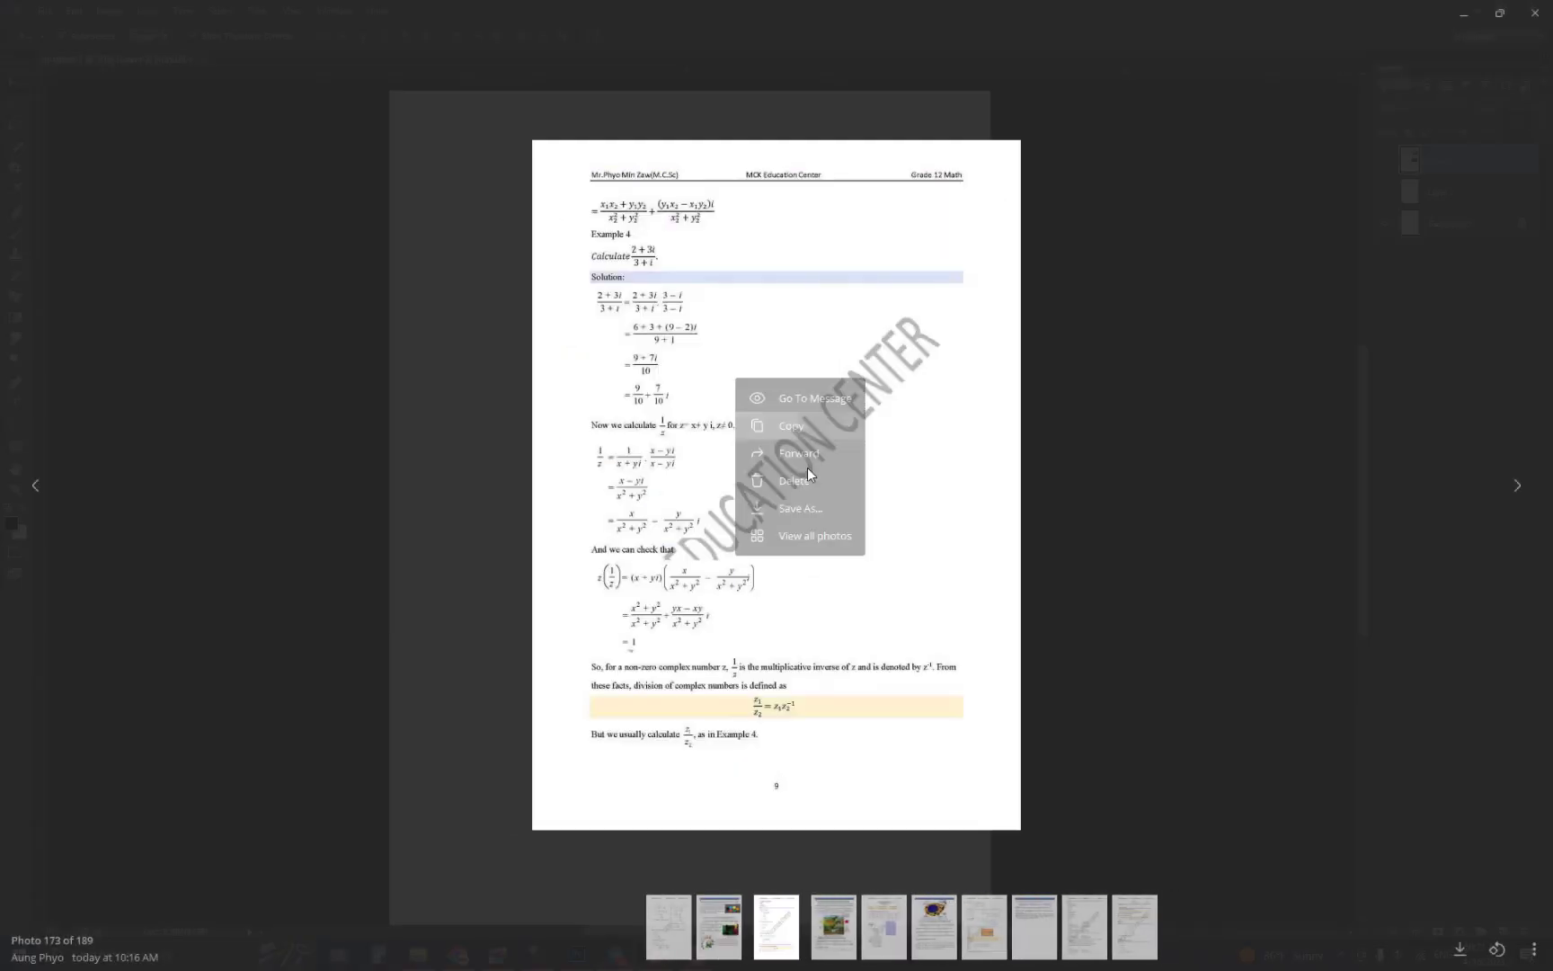
key("super")
left_click(497, 954)
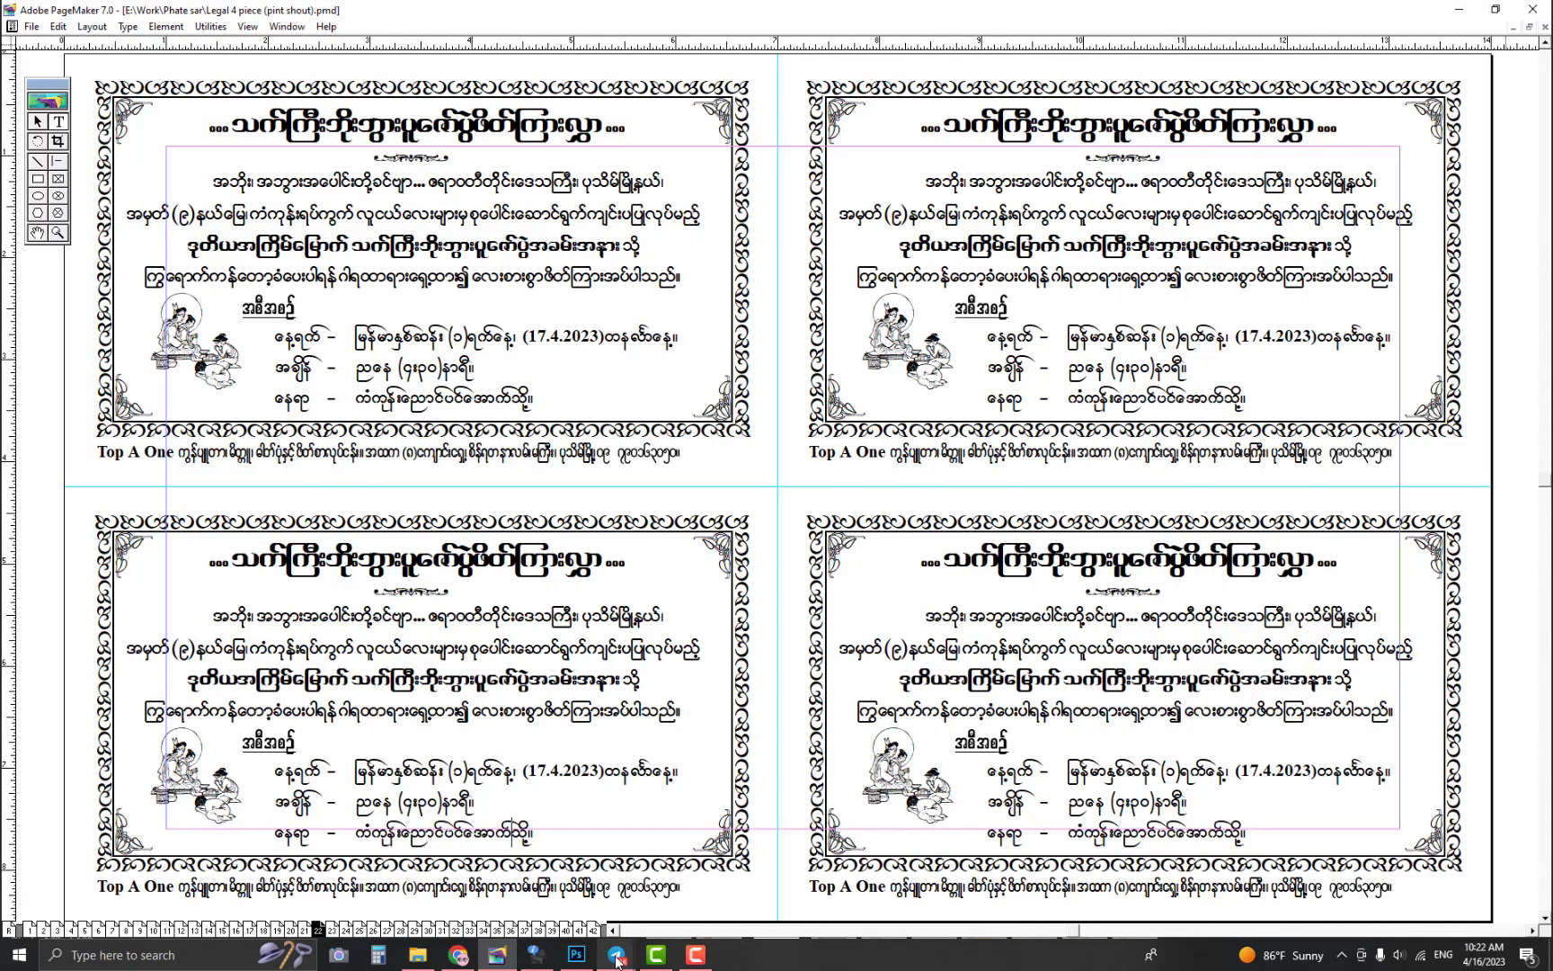
left_click(576, 954)
key("ctrl+v")
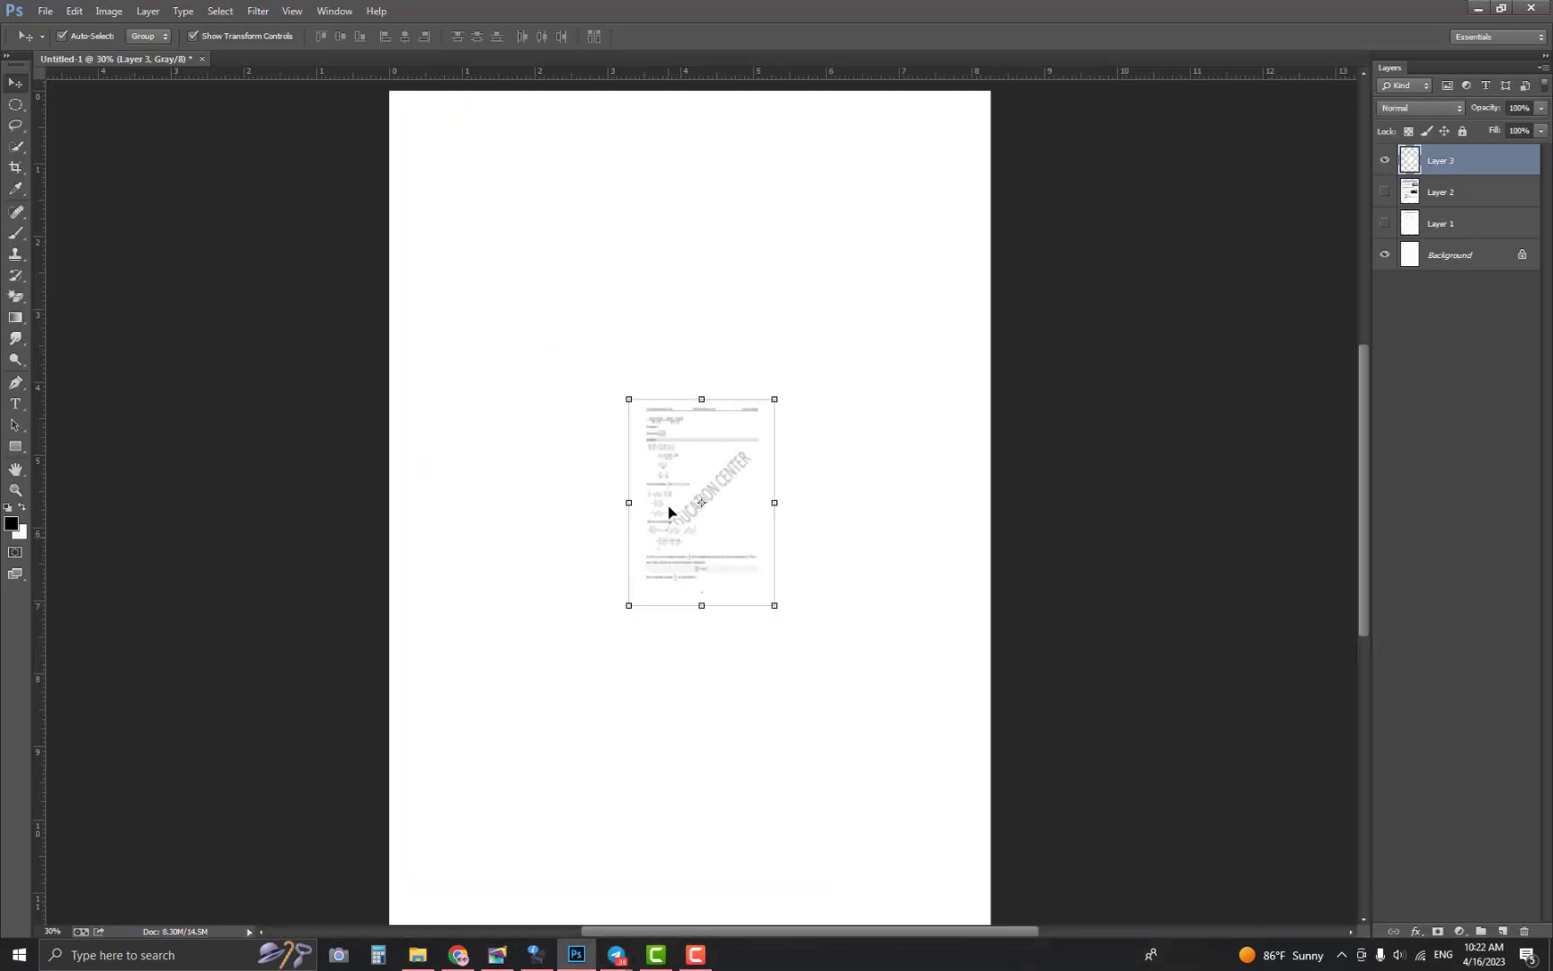
Enlarge the Example 4 math page to fill the A4 sheet, adjust its position, and hide its layer
left_click_drag(768, 409, 990, 97)
left_click_drag(705, 319, 687, 332)
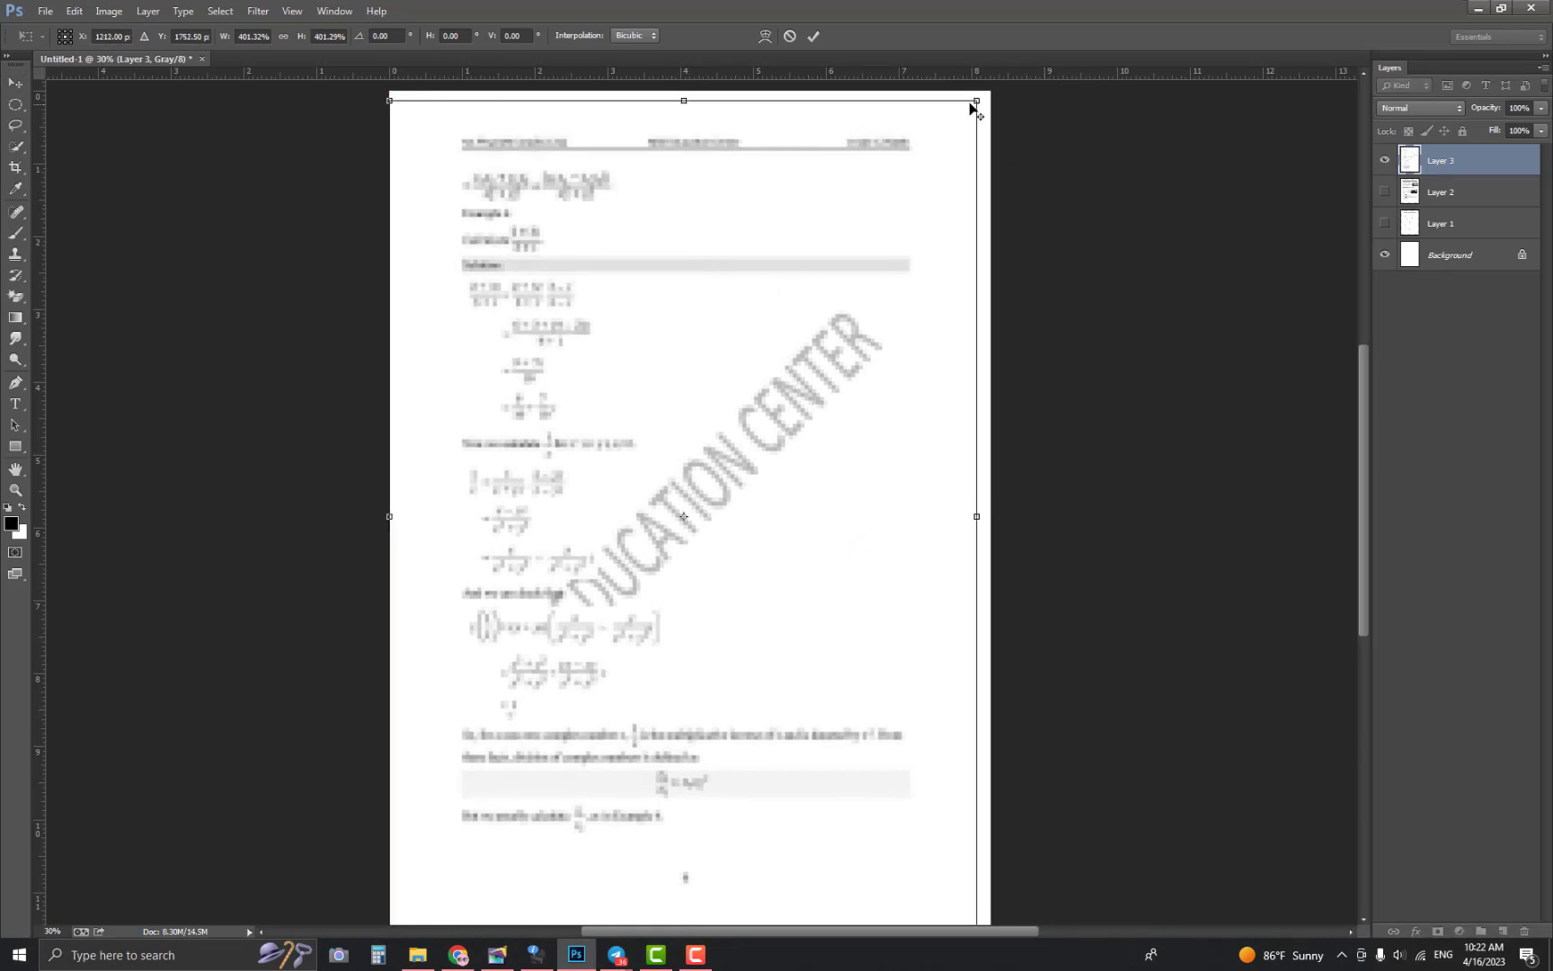
left_click_drag(977, 101, 990, 85)
left_click_drag(880, 206, 883, 215)
key("Return")
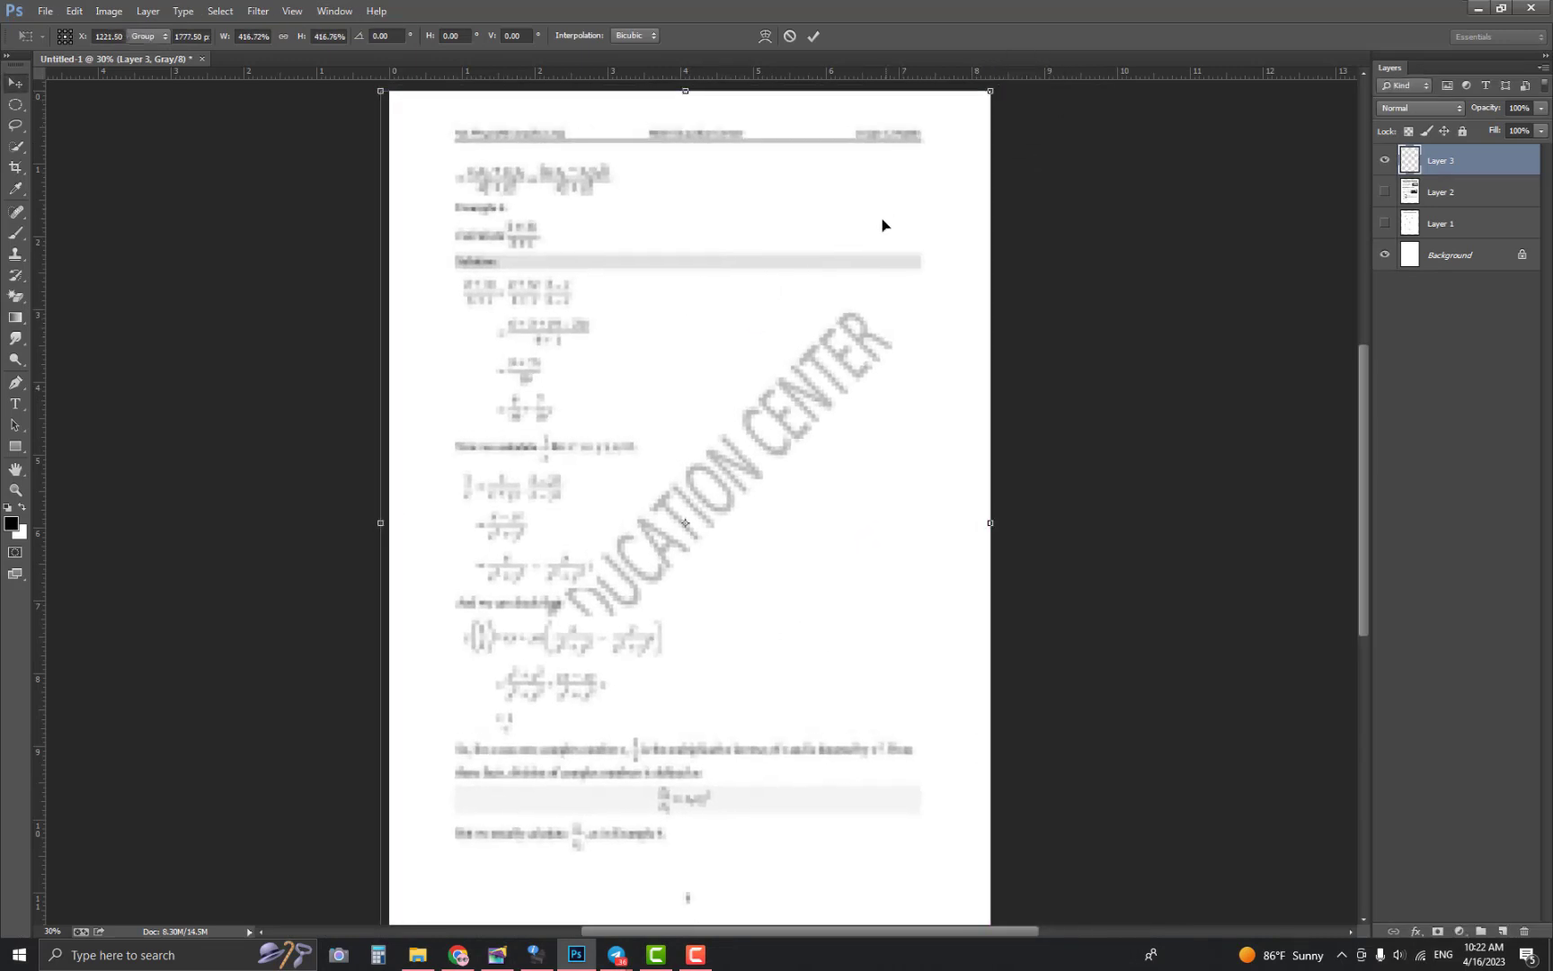
key("ctrl+0")
left_click(1386, 161)
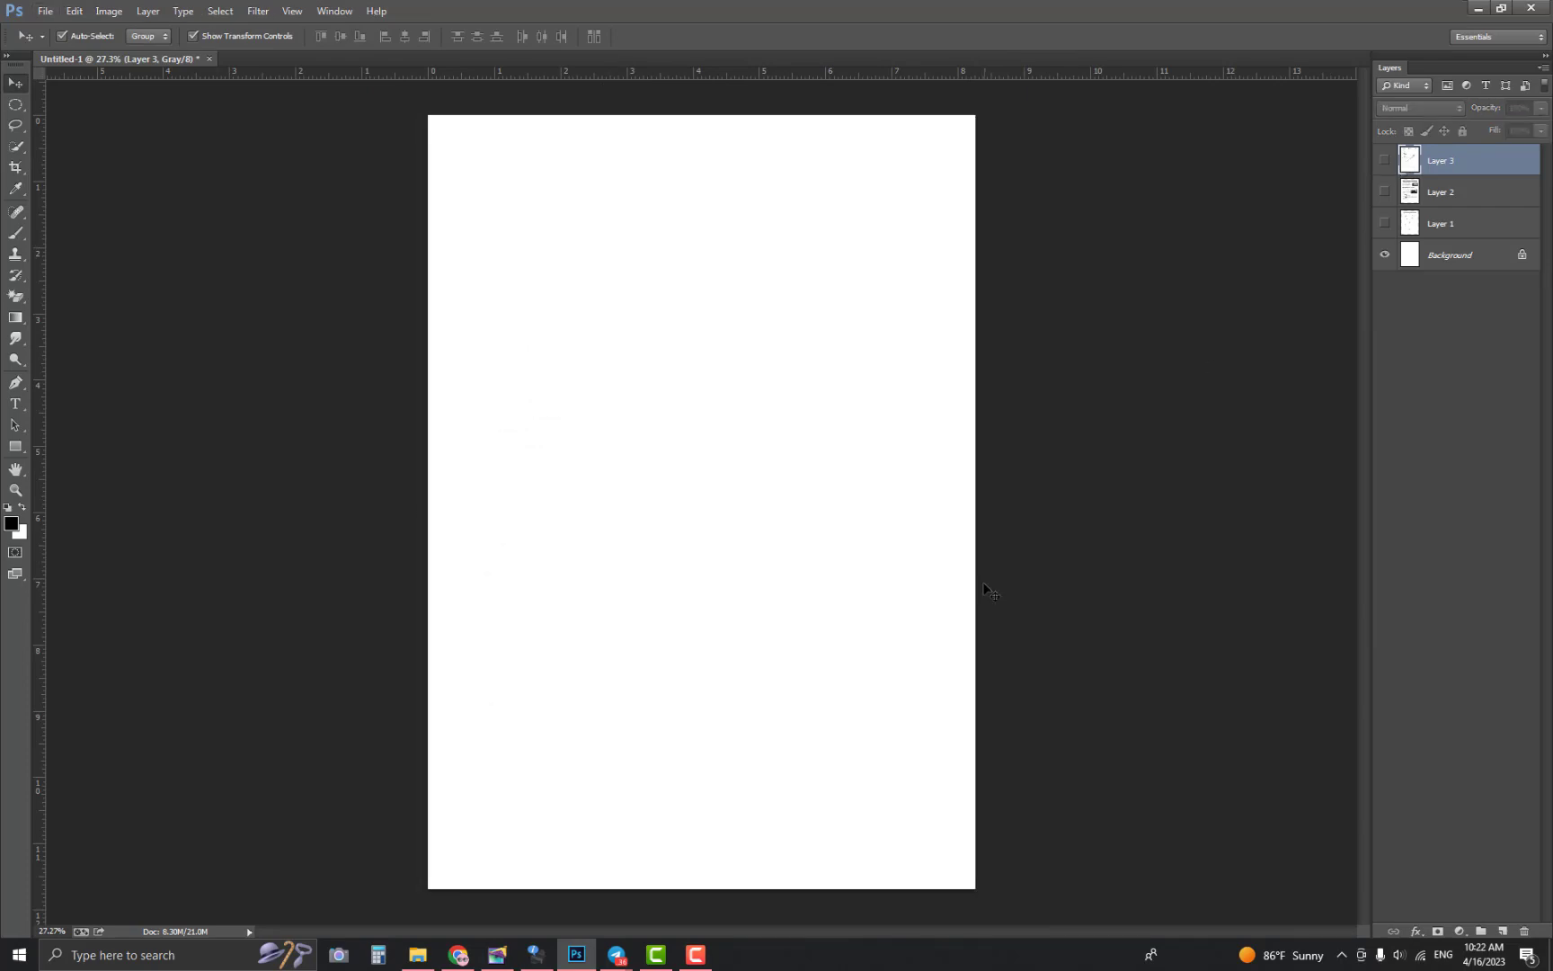
Copy the next photo, the biology page on energy flow and chemical cycling, from Telegram and paste it into the Photoshop document
mouse_move(616, 954)
left_click(672, 924)
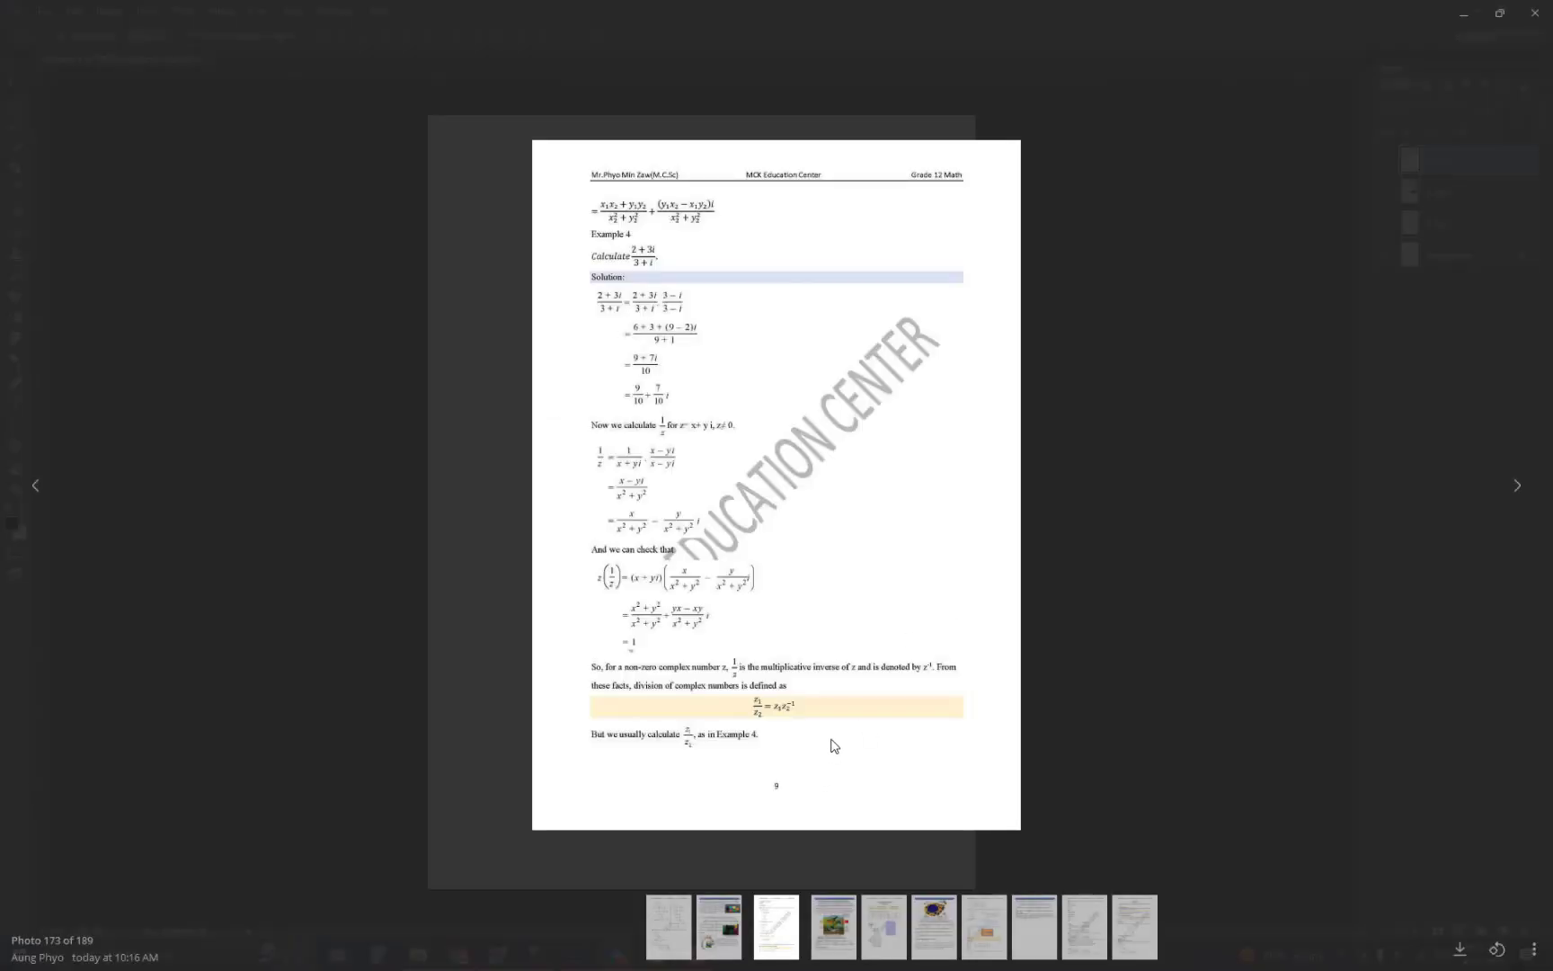
right_click(798, 522)
left_click(840, 559)
key("super")
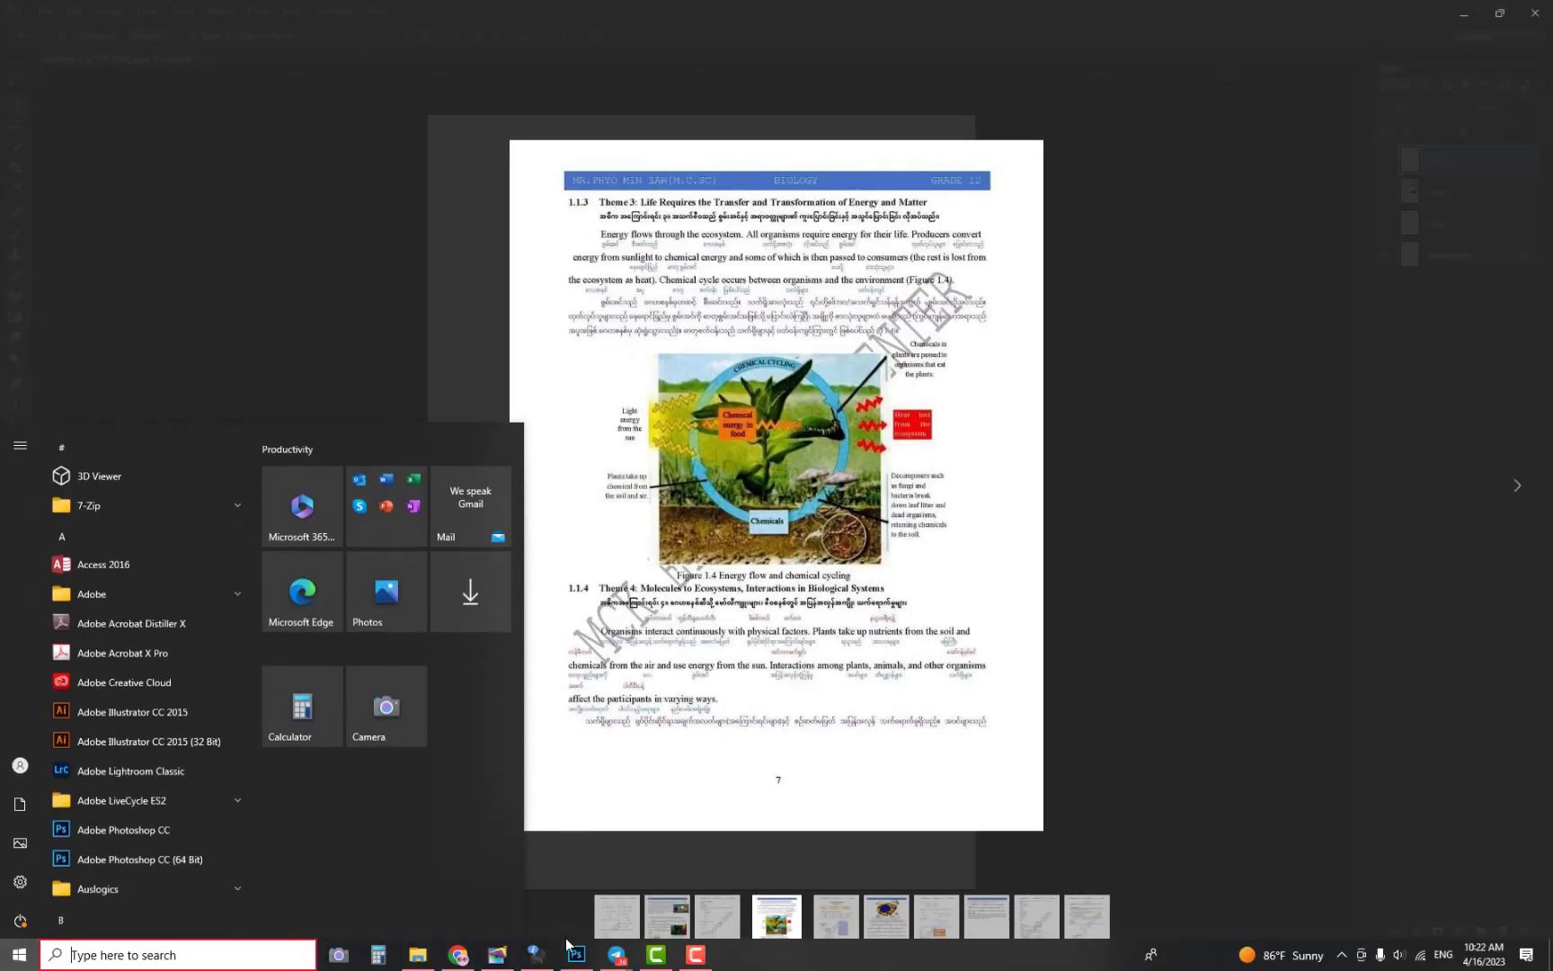
left_click(576, 955)
key("ctrl+v")
Enlarge the energy flow biology page until it slightly exceeds the A4 sheet's width, and hide its layer
left_click_drag(774, 409, 1034, 167)
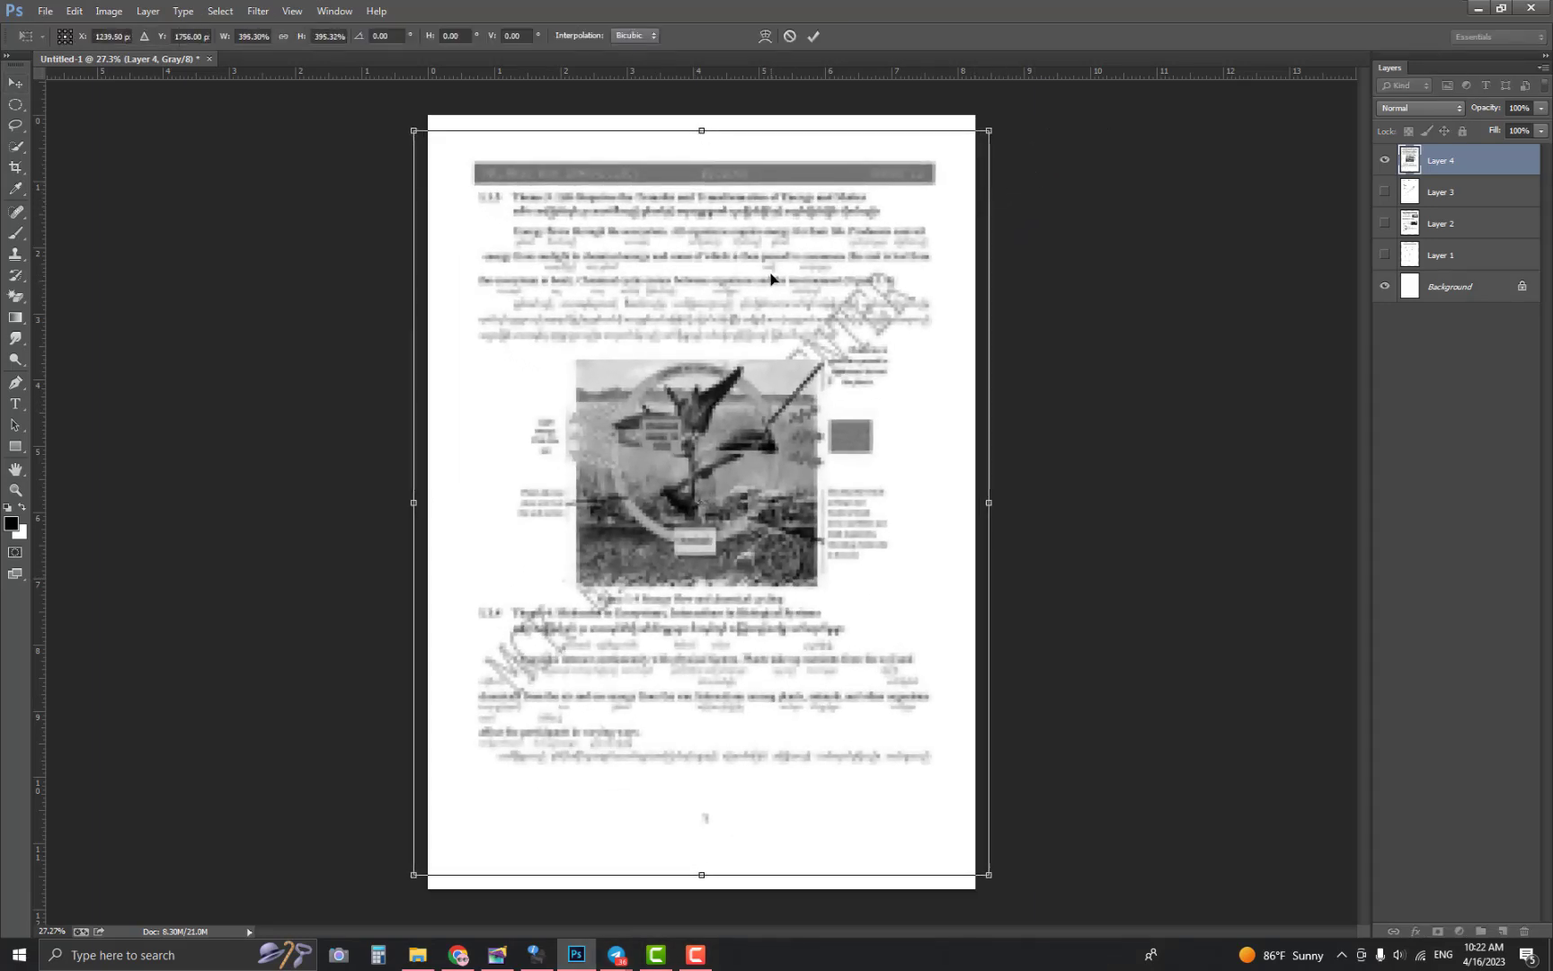
key("Return")
left_click(1384, 160)
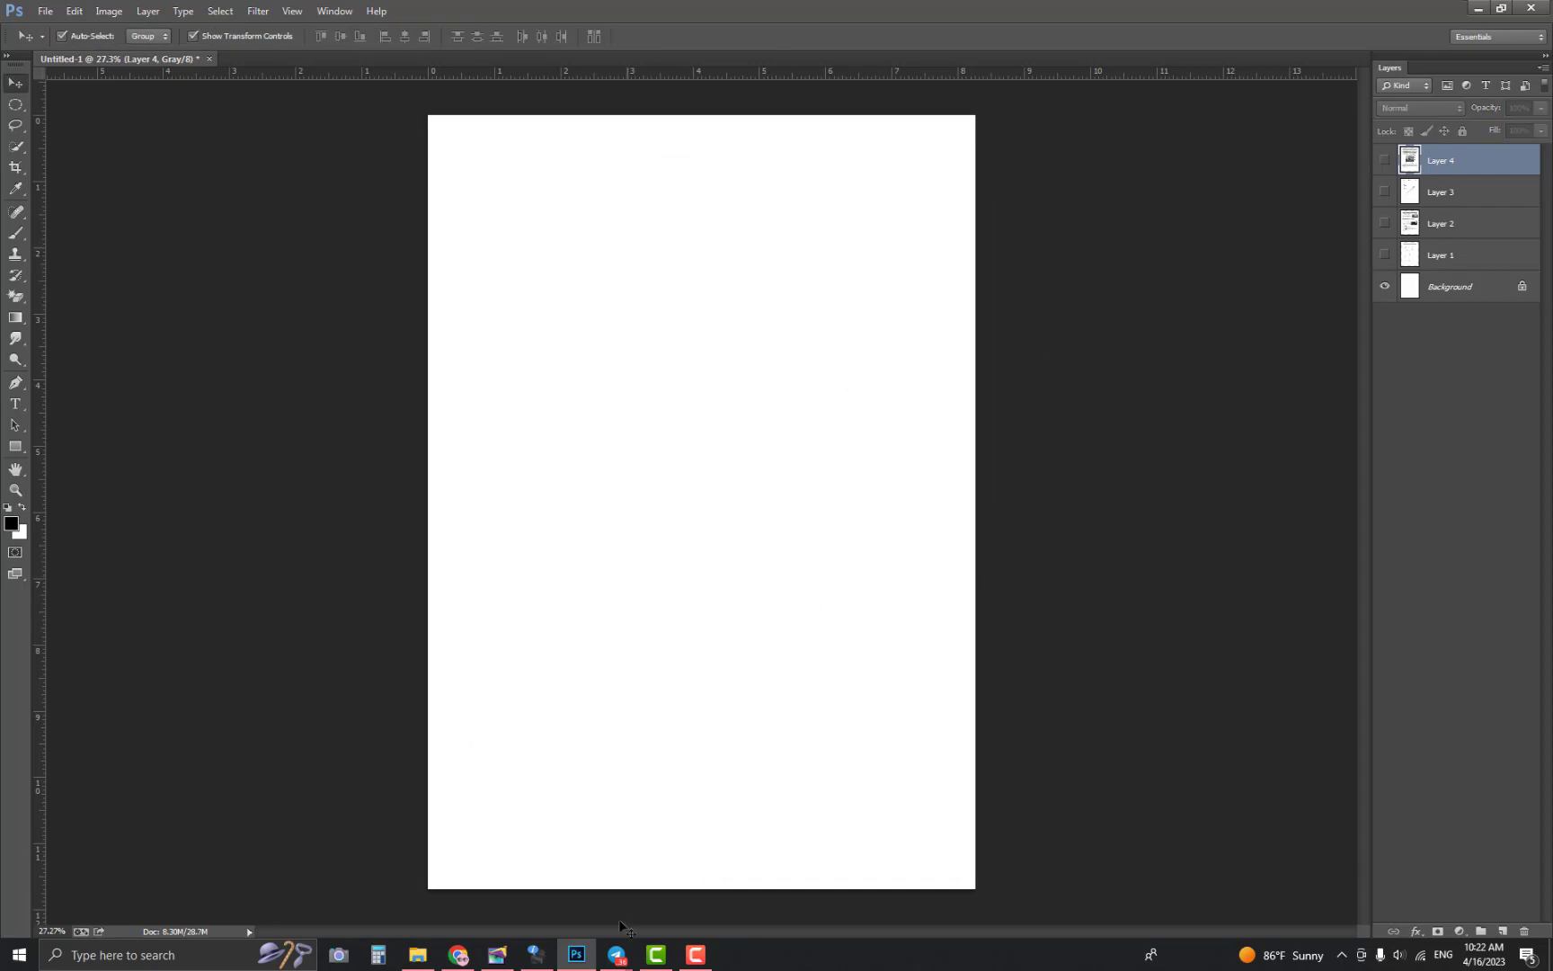
Copy the following photo, the Imaginary Numbers math page, from Telegram and paste it into the Photoshop document
left_click(618, 953)
left_click(730, 882)
key("Right")
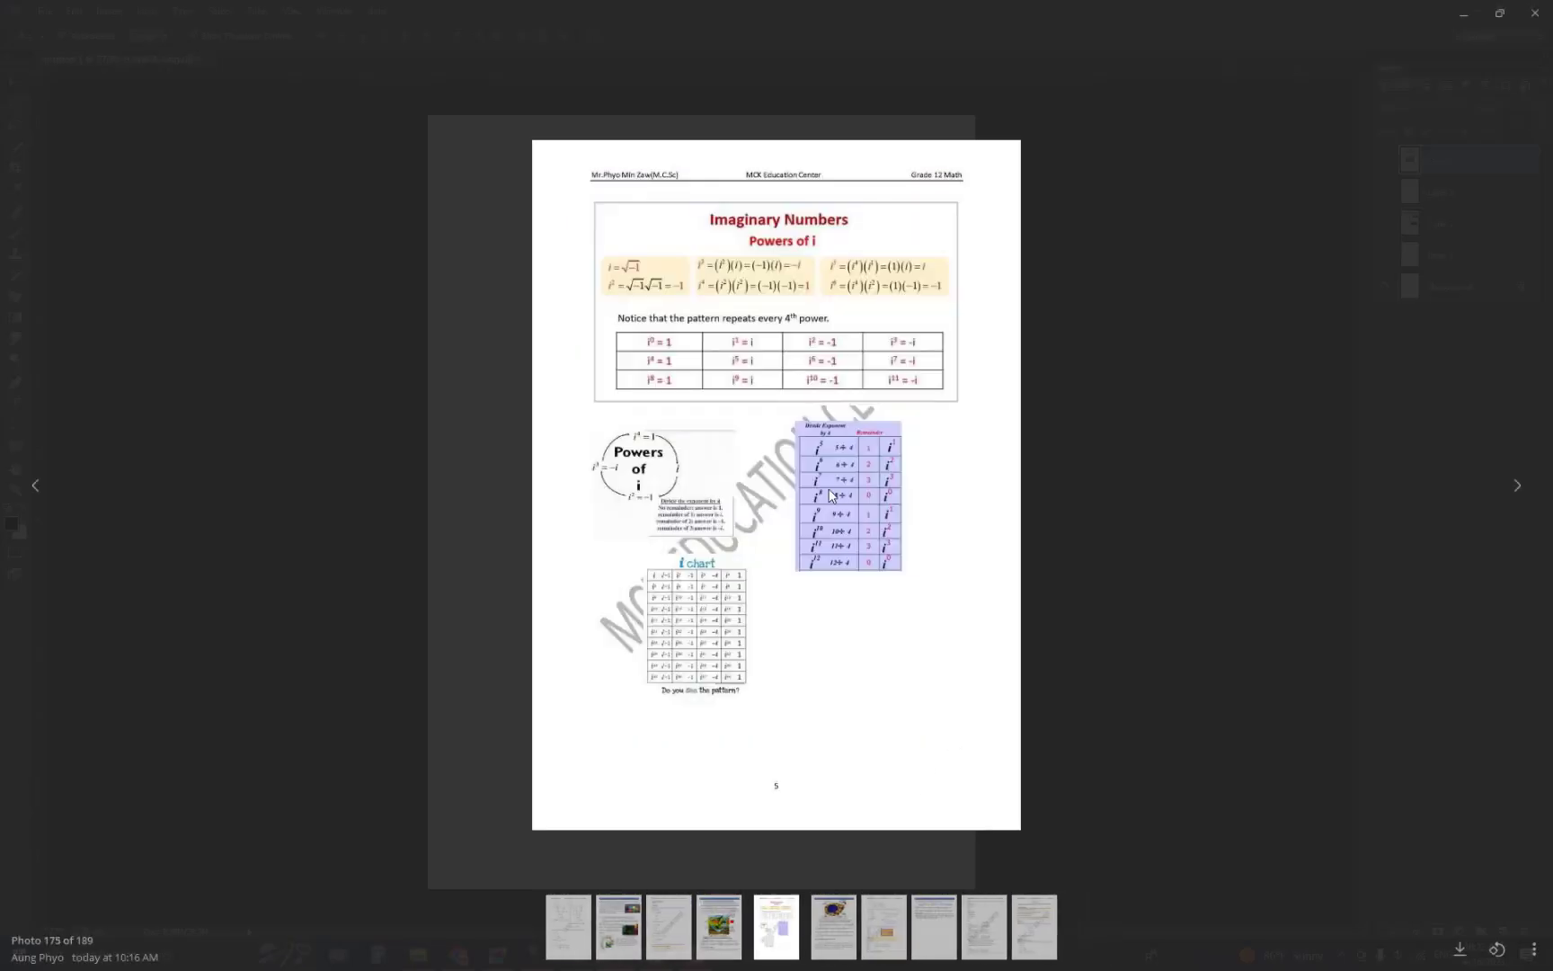
right_click(829, 490)
left_click(857, 541)
key("super")
left_click(577, 953)
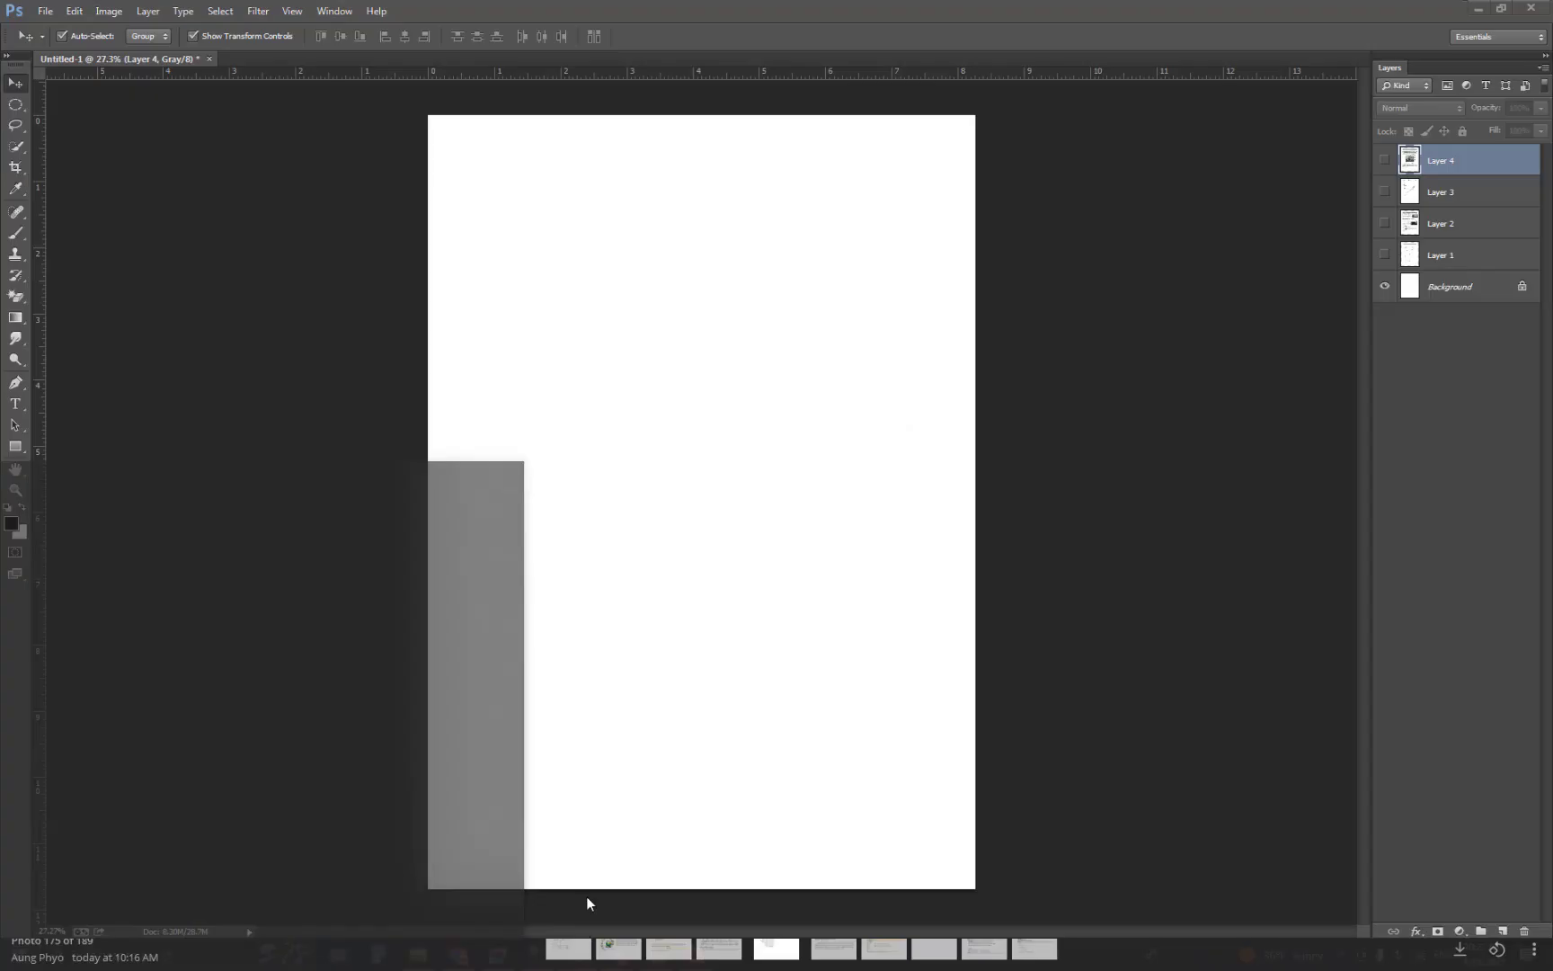
key("ctrl+v")
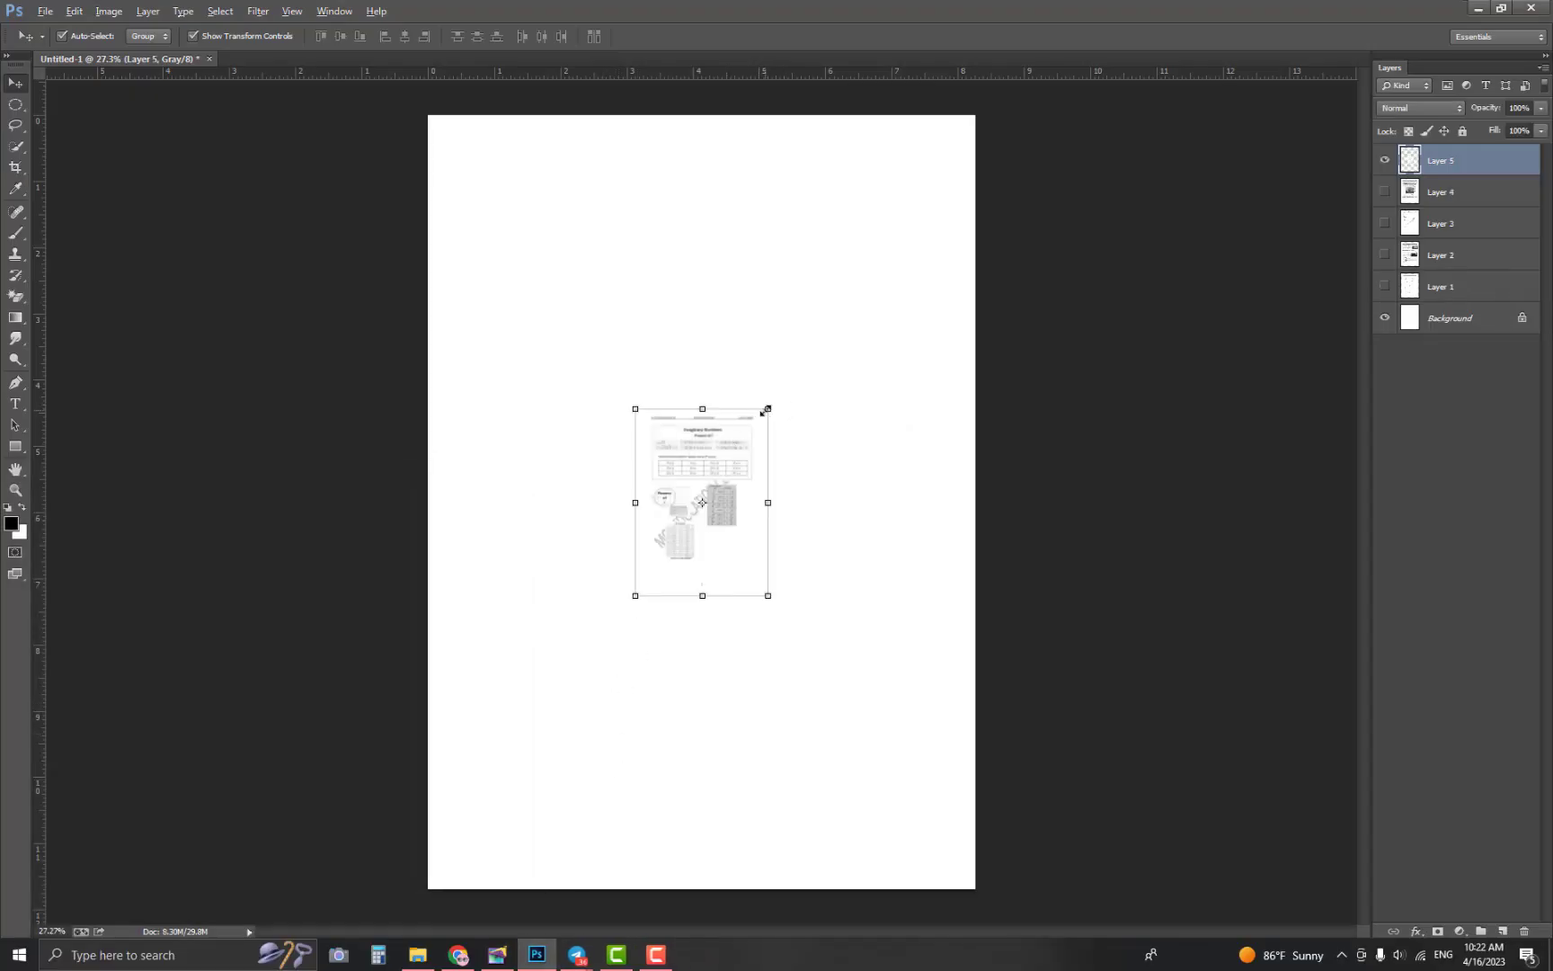
Enlarge the Imaginary Numbers page beyond the A4 sheet's width, shift it down slightly, and hide its layer
left_click_drag(767, 410, 995, 88)
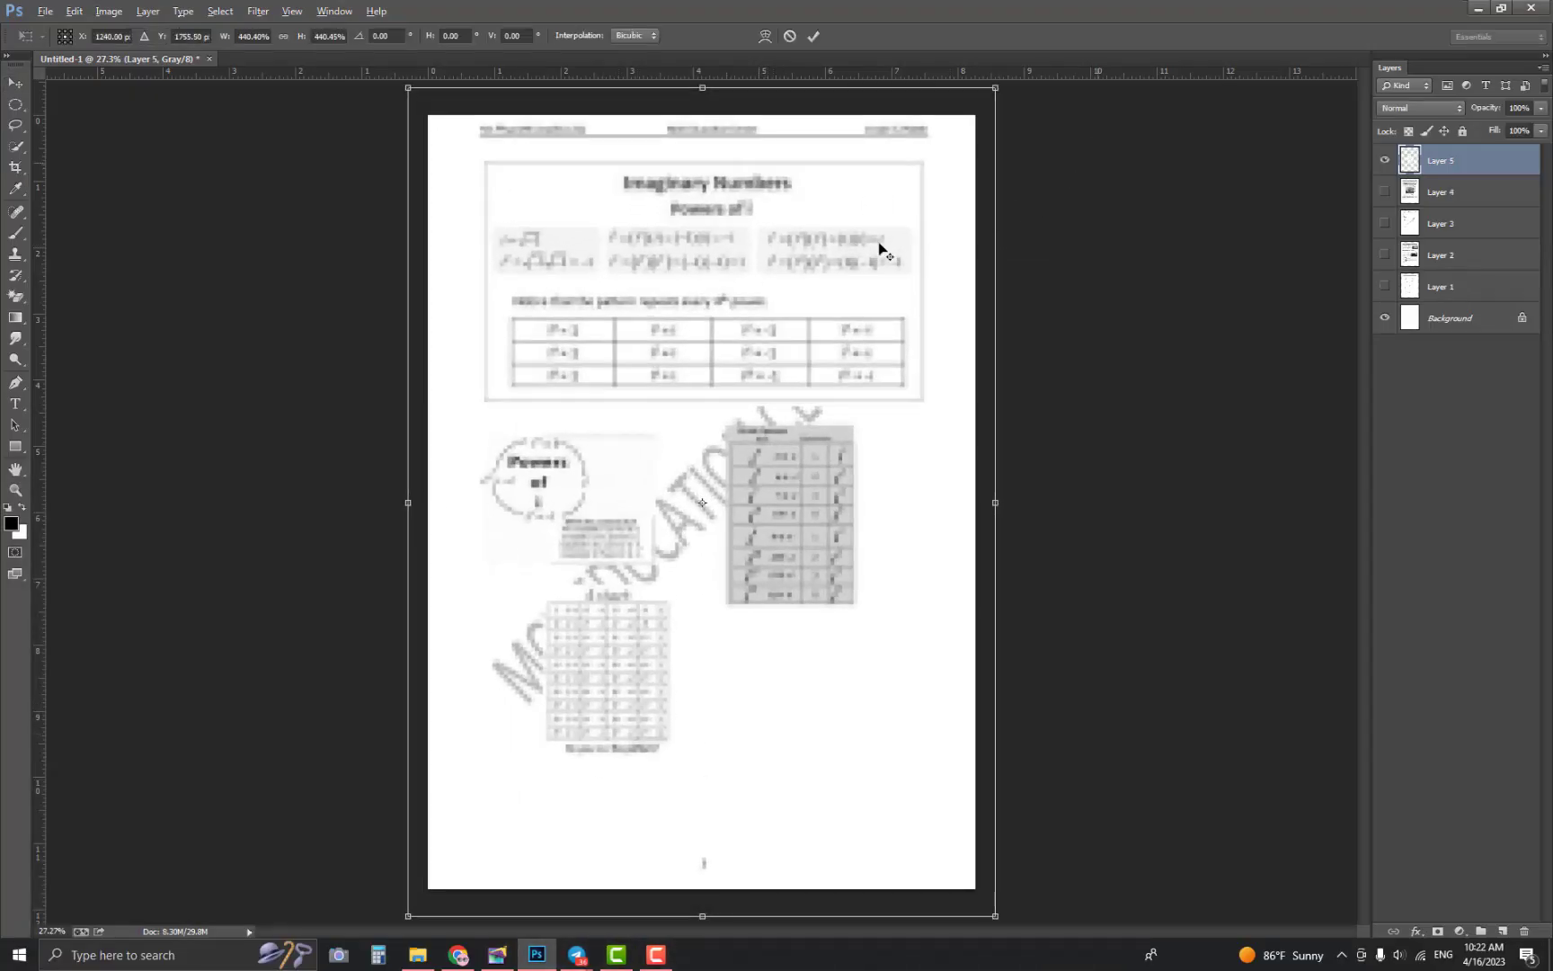
left_click_drag(881, 250, 877, 278)
key("Return")
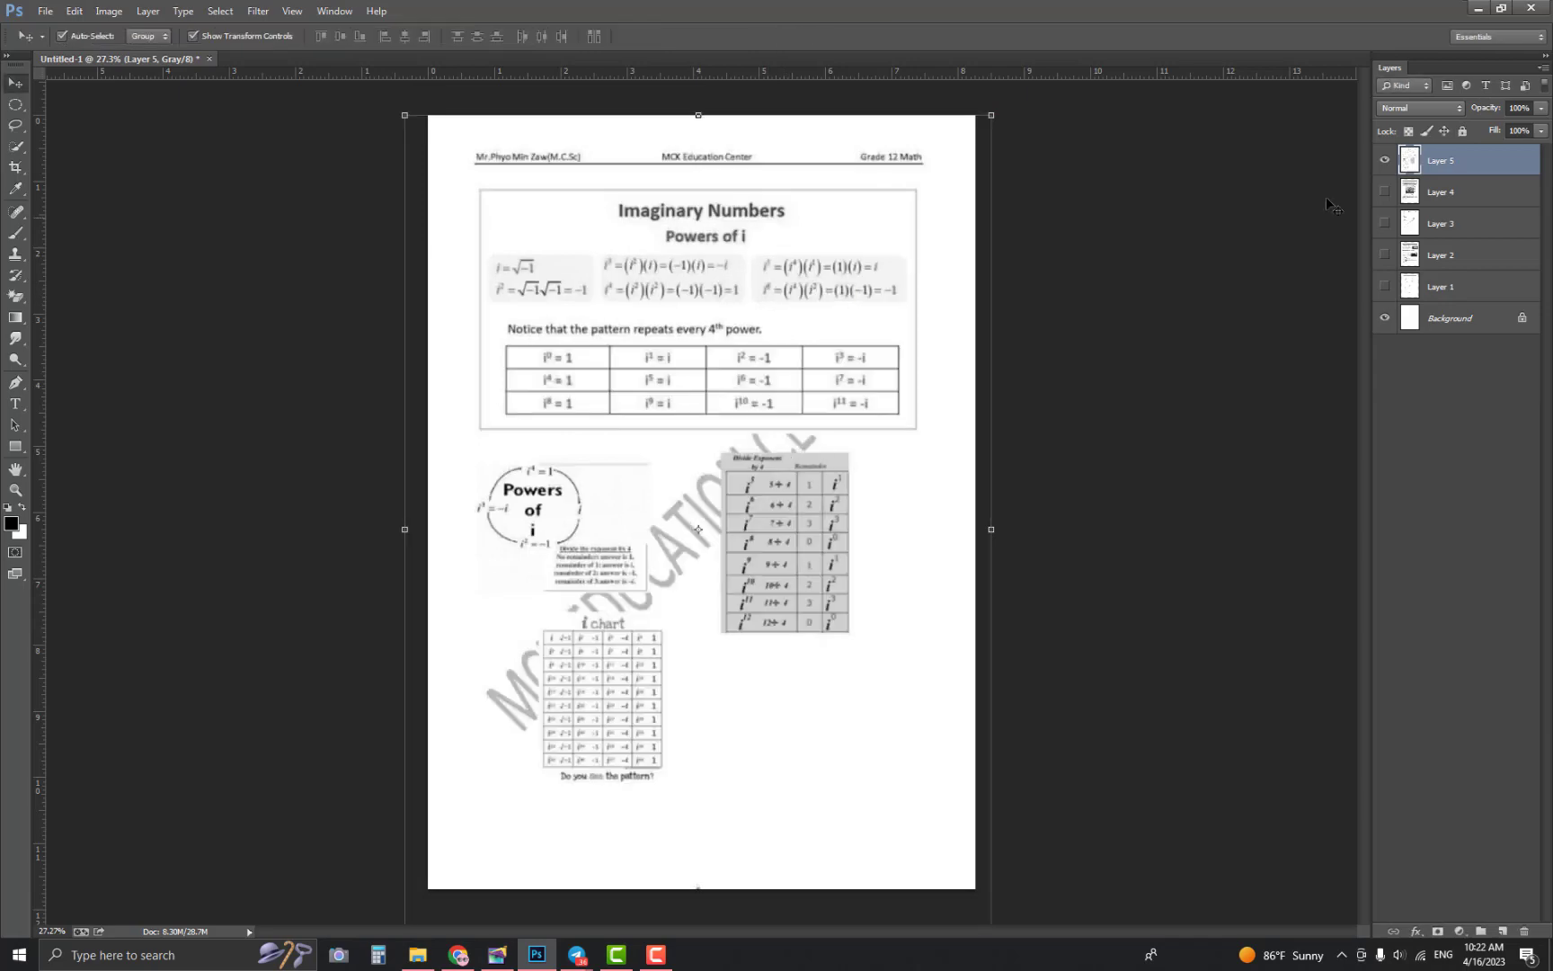
left_click(1385, 160)
Copy the next photo, the biology page with the eukaryotic cell figure, from Telegram and paste it into the Photoshop document
mouse_move(576, 955)
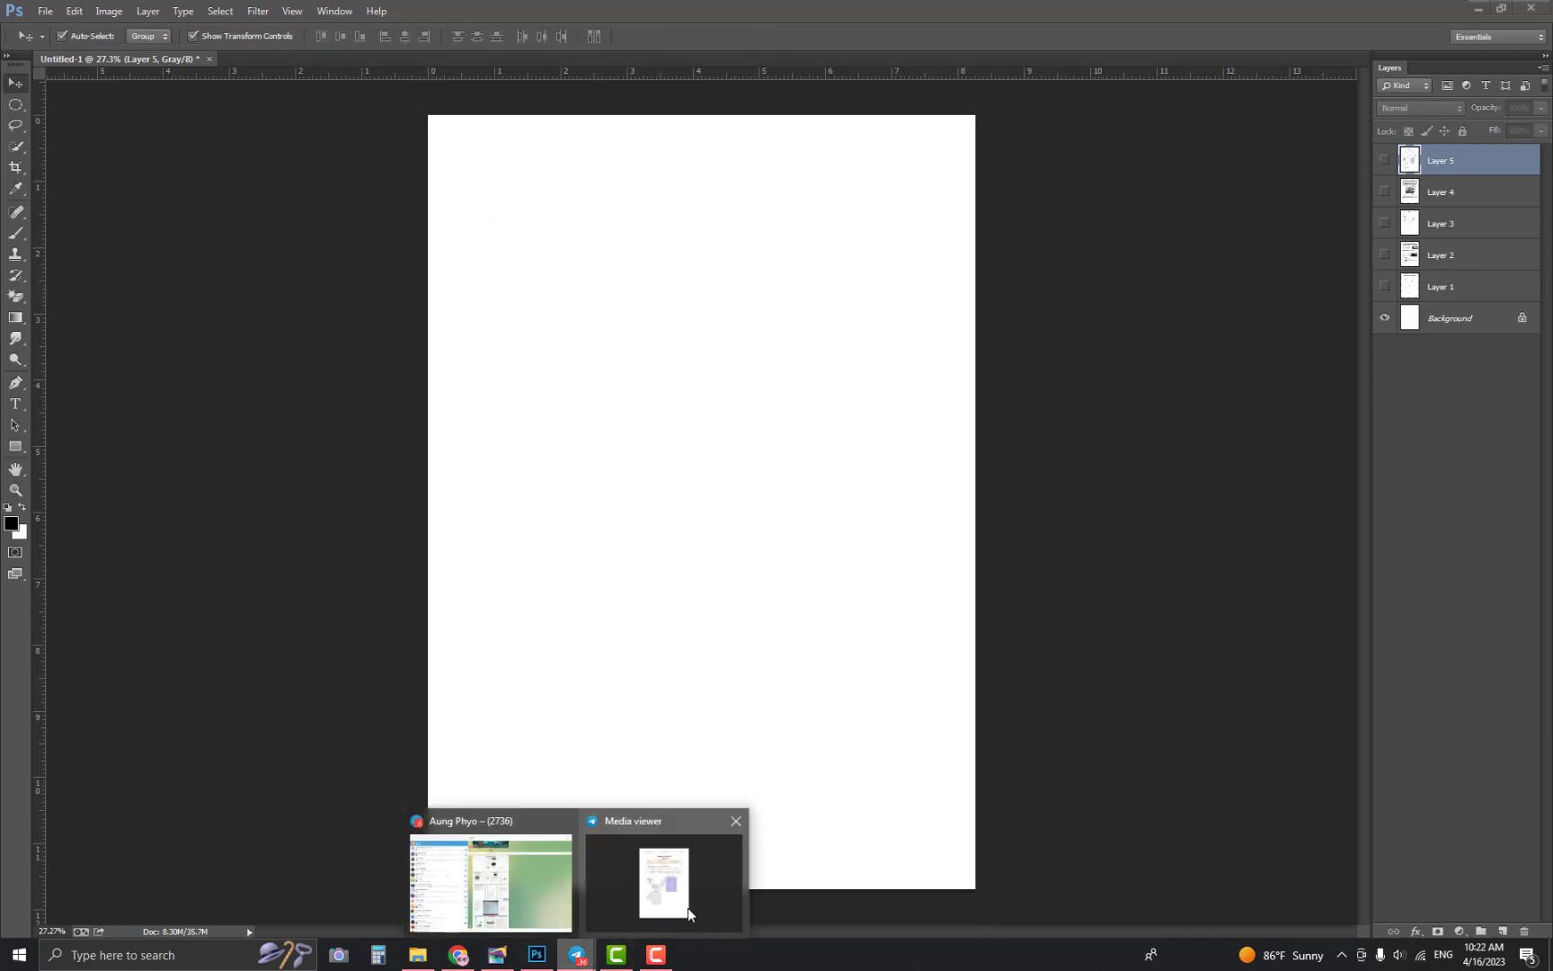
left_click(688, 903)
scroll(836, 706, "down", 1)
right_click(891, 486)
left_click(908, 532)
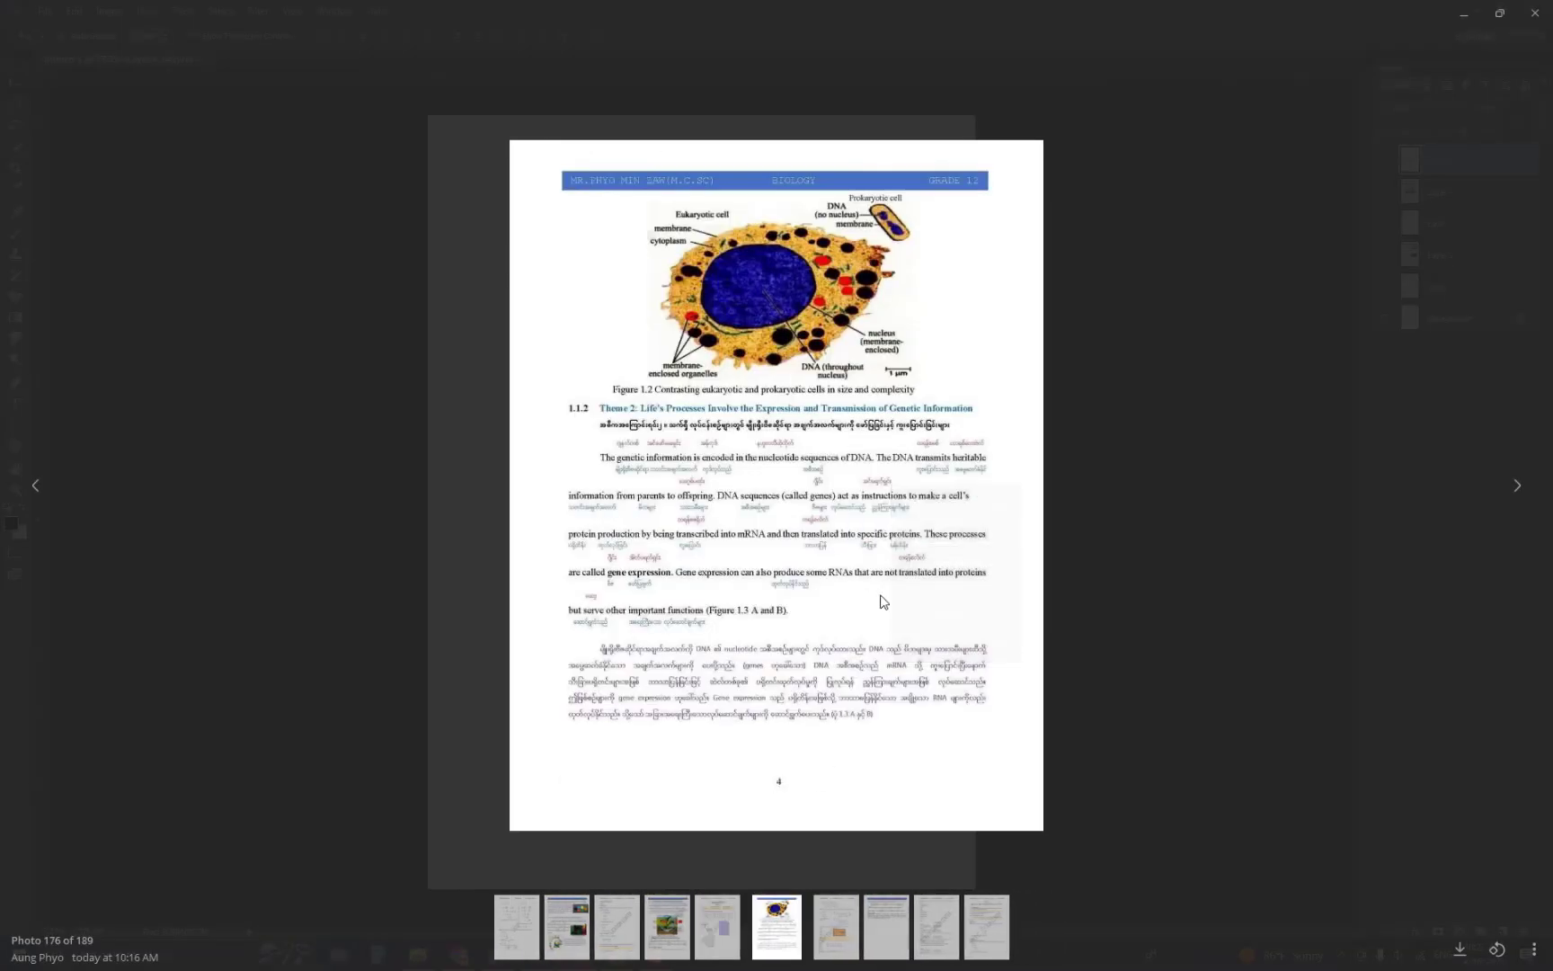
key("super")
left_click(536, 955)
key("ctrl+v")
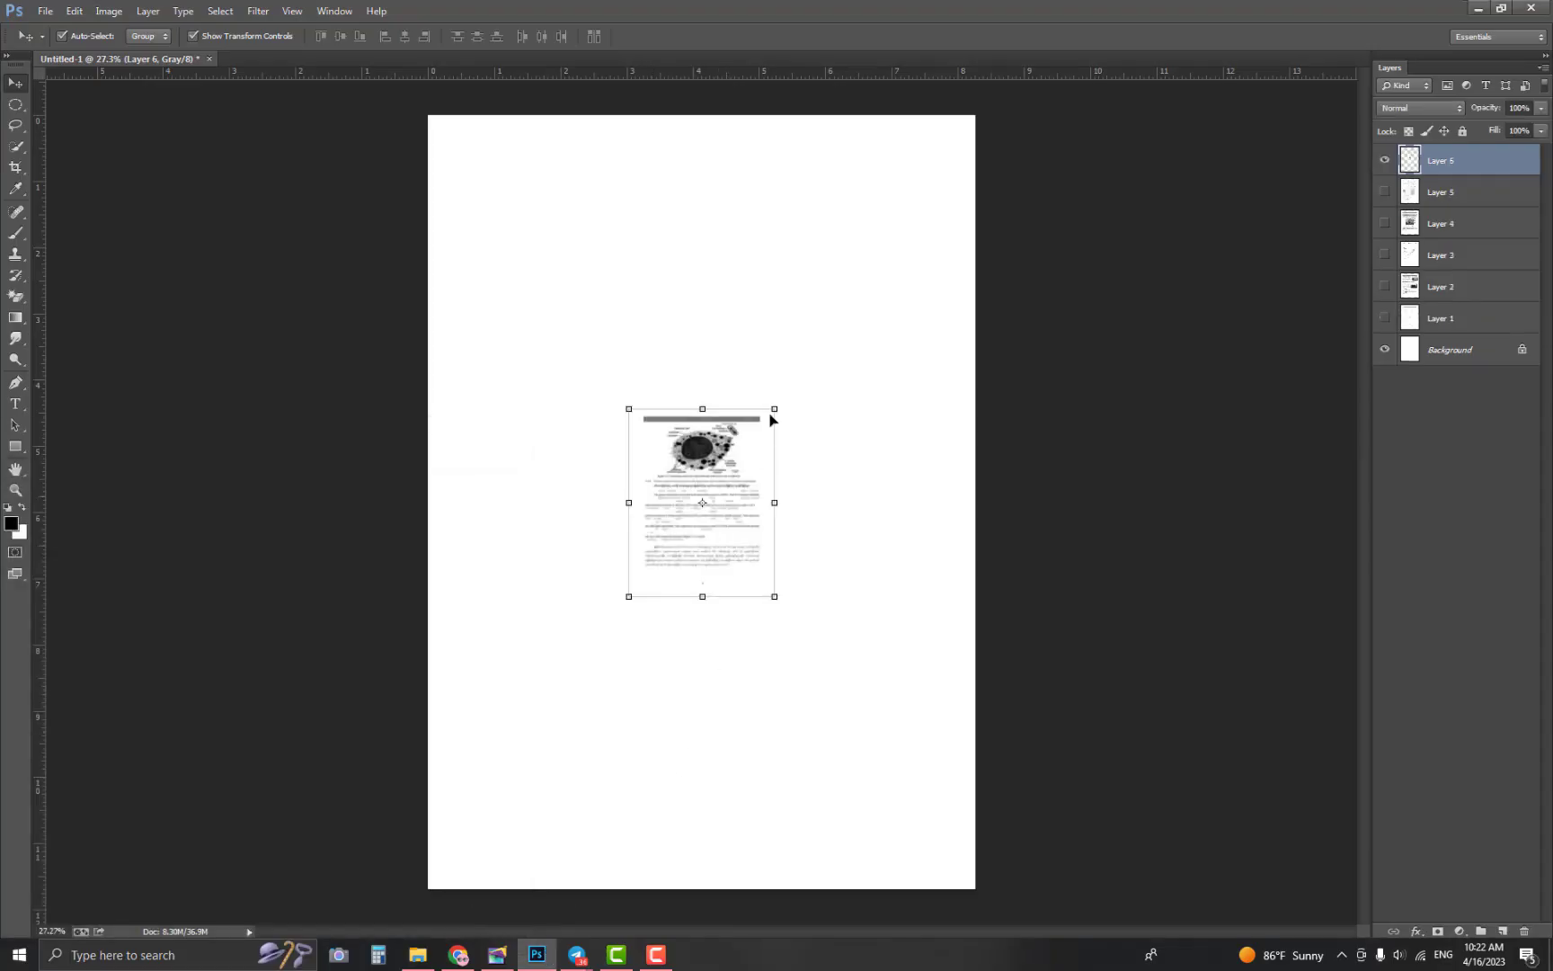
Enlarge the eukaryotic cell page to cover the A4 sheet and nudge it into place
left_click_drag(776, 410, 1049, 154)
left_click_drag(814, 292, 816, 293)
key("Return")
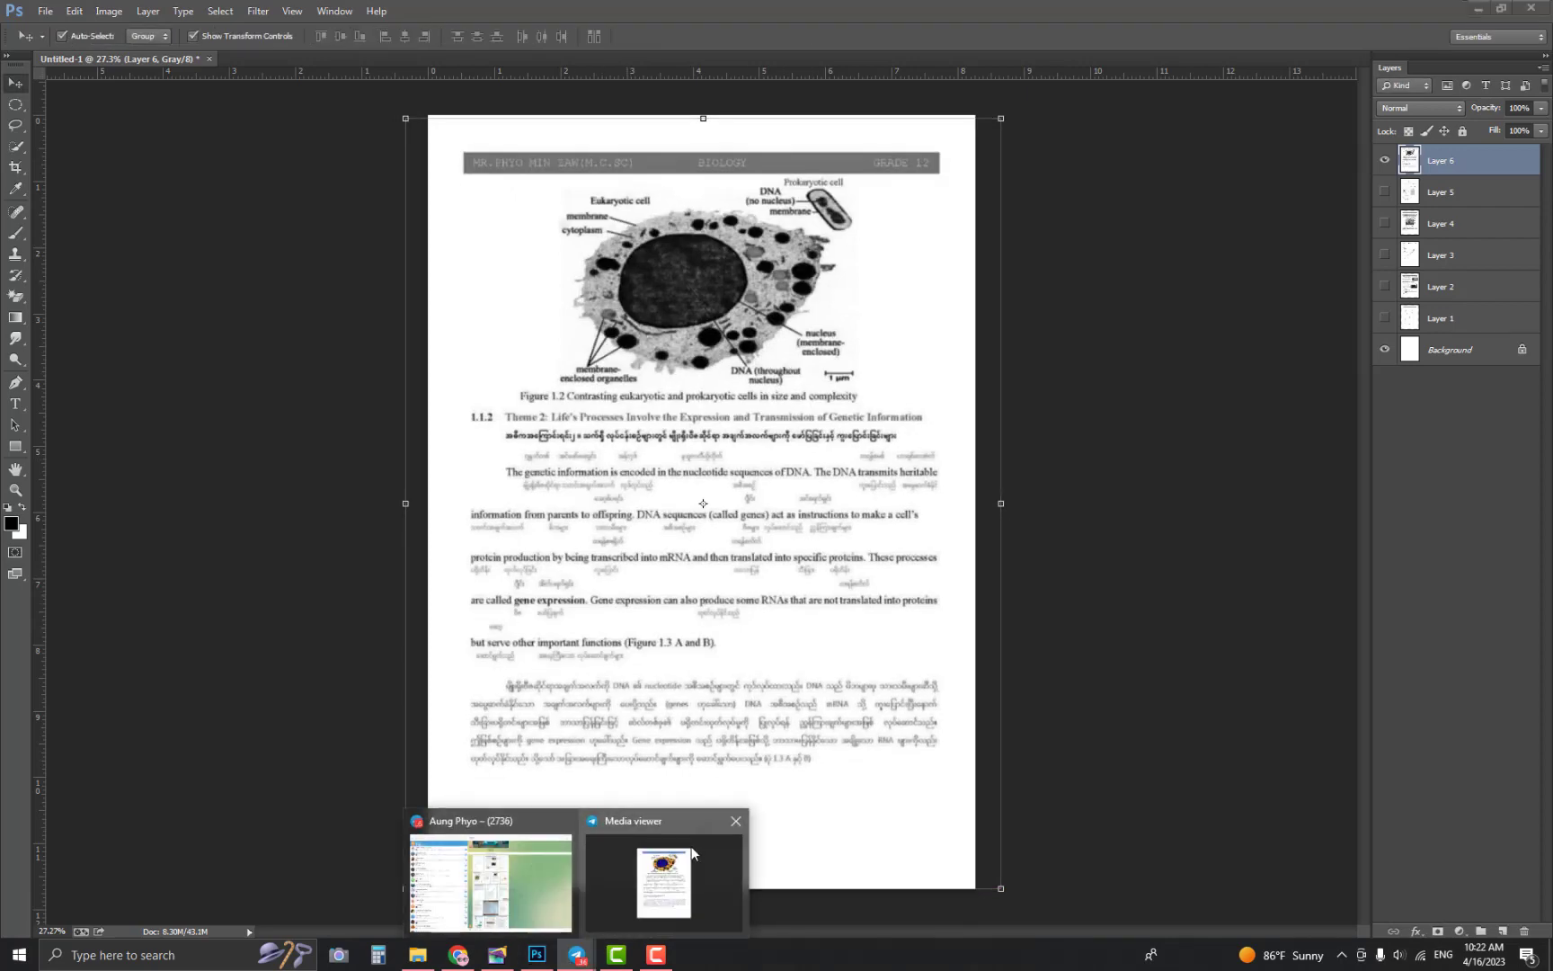
Copy the math page with problem 2(b) from Telegram, hide the cell page's layer, and paste the copied page into the document
left_click(659, 863)
scroll(817, 683, "down", 1)
right_click(741, 384)
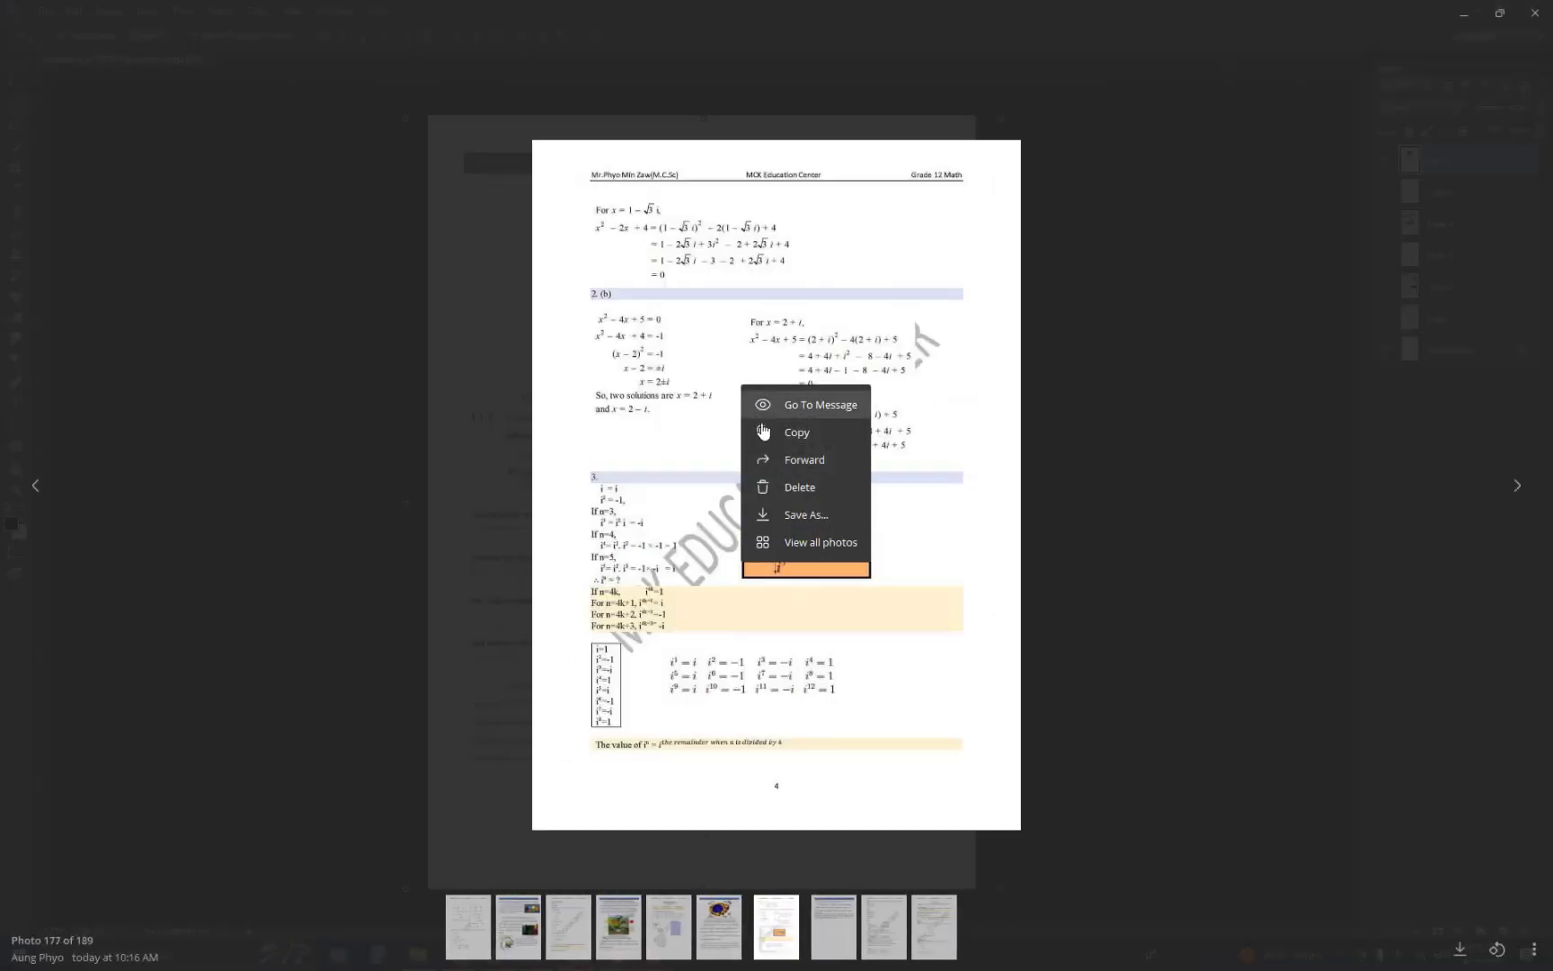
left_click(764, 433)
key("super")
left_click(536, 955)
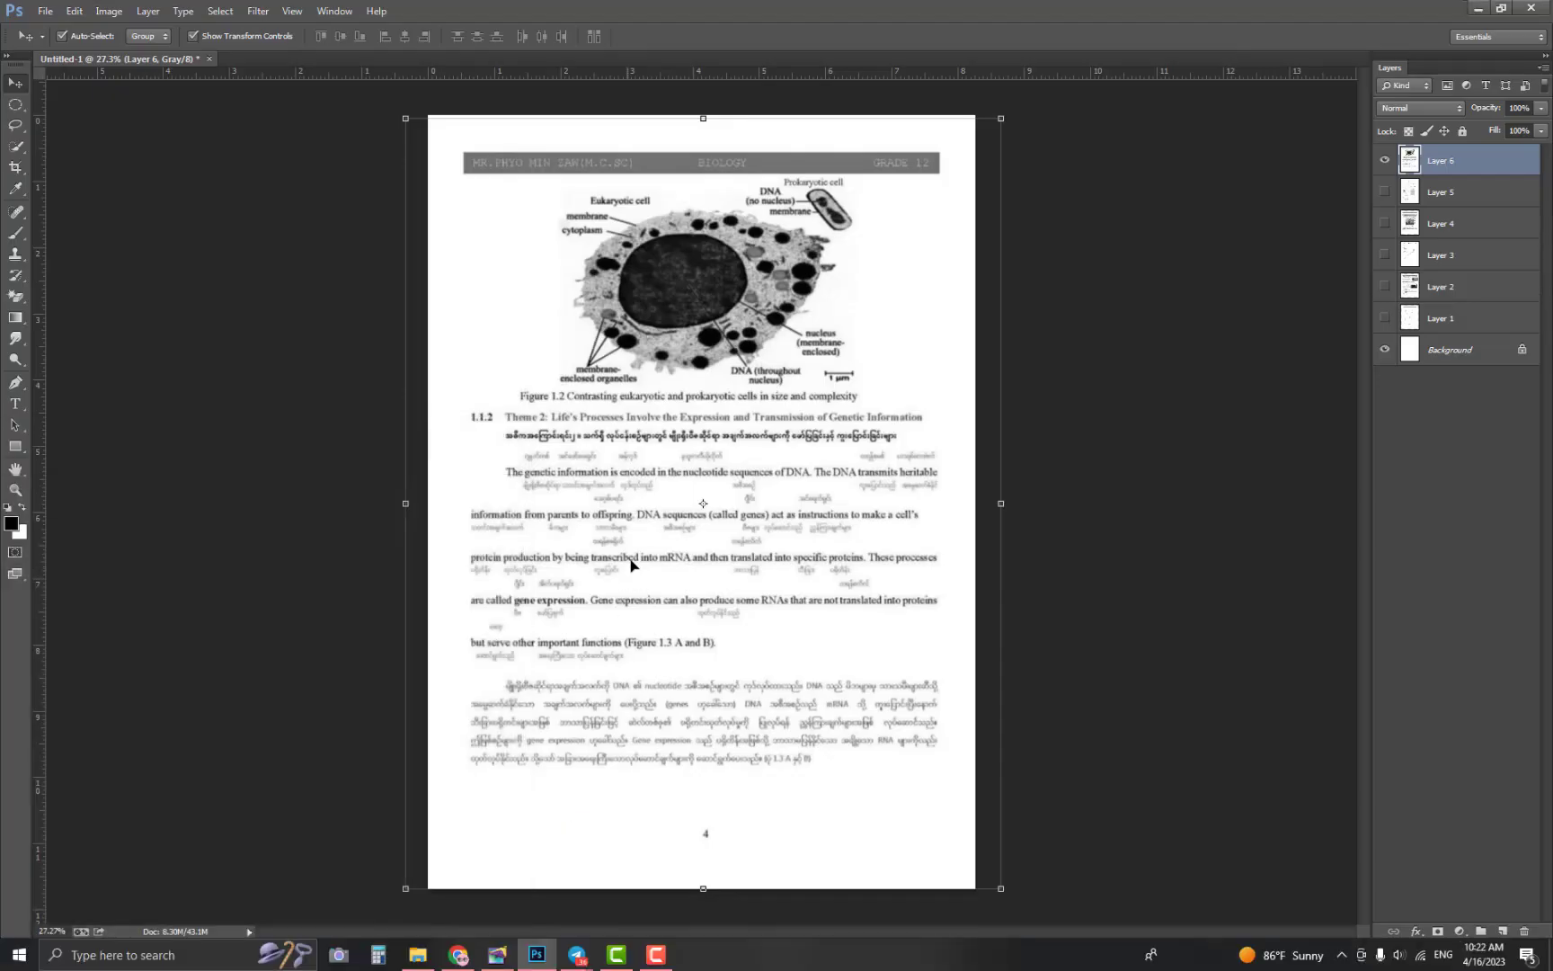
left_click(1385, 157)
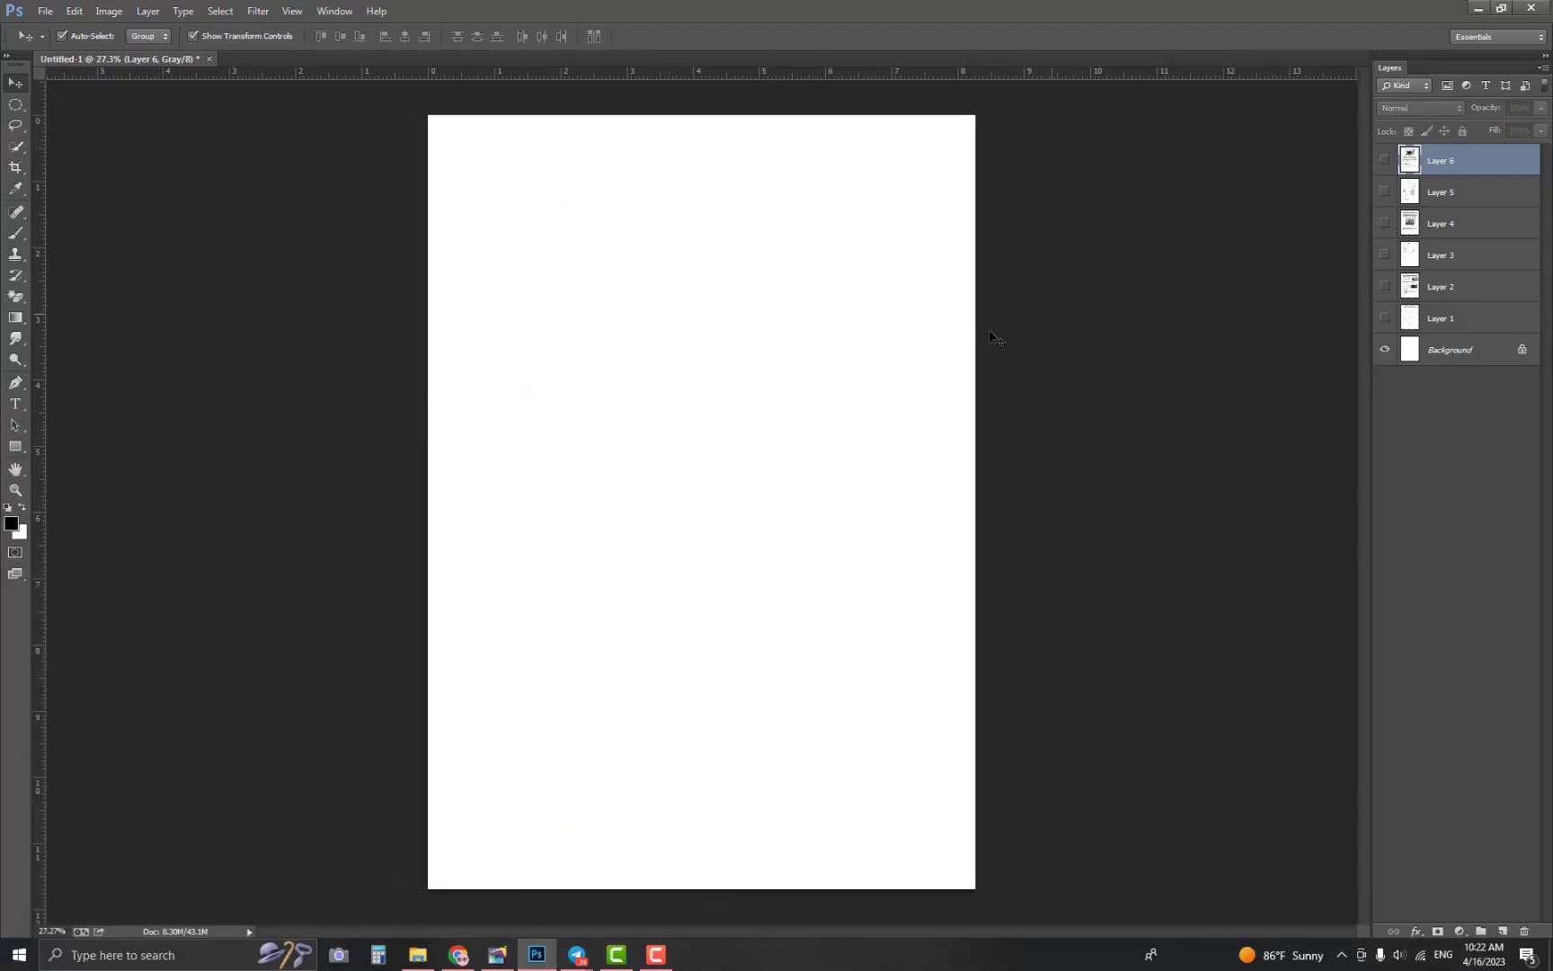
key("ctrl+v")
Enlarge the problem 2(b) math page to fill the A4 sheet and hide its layer
left_click_drag(780, 402, 1074, 140)
key("Return")
left_click(1385, 160)
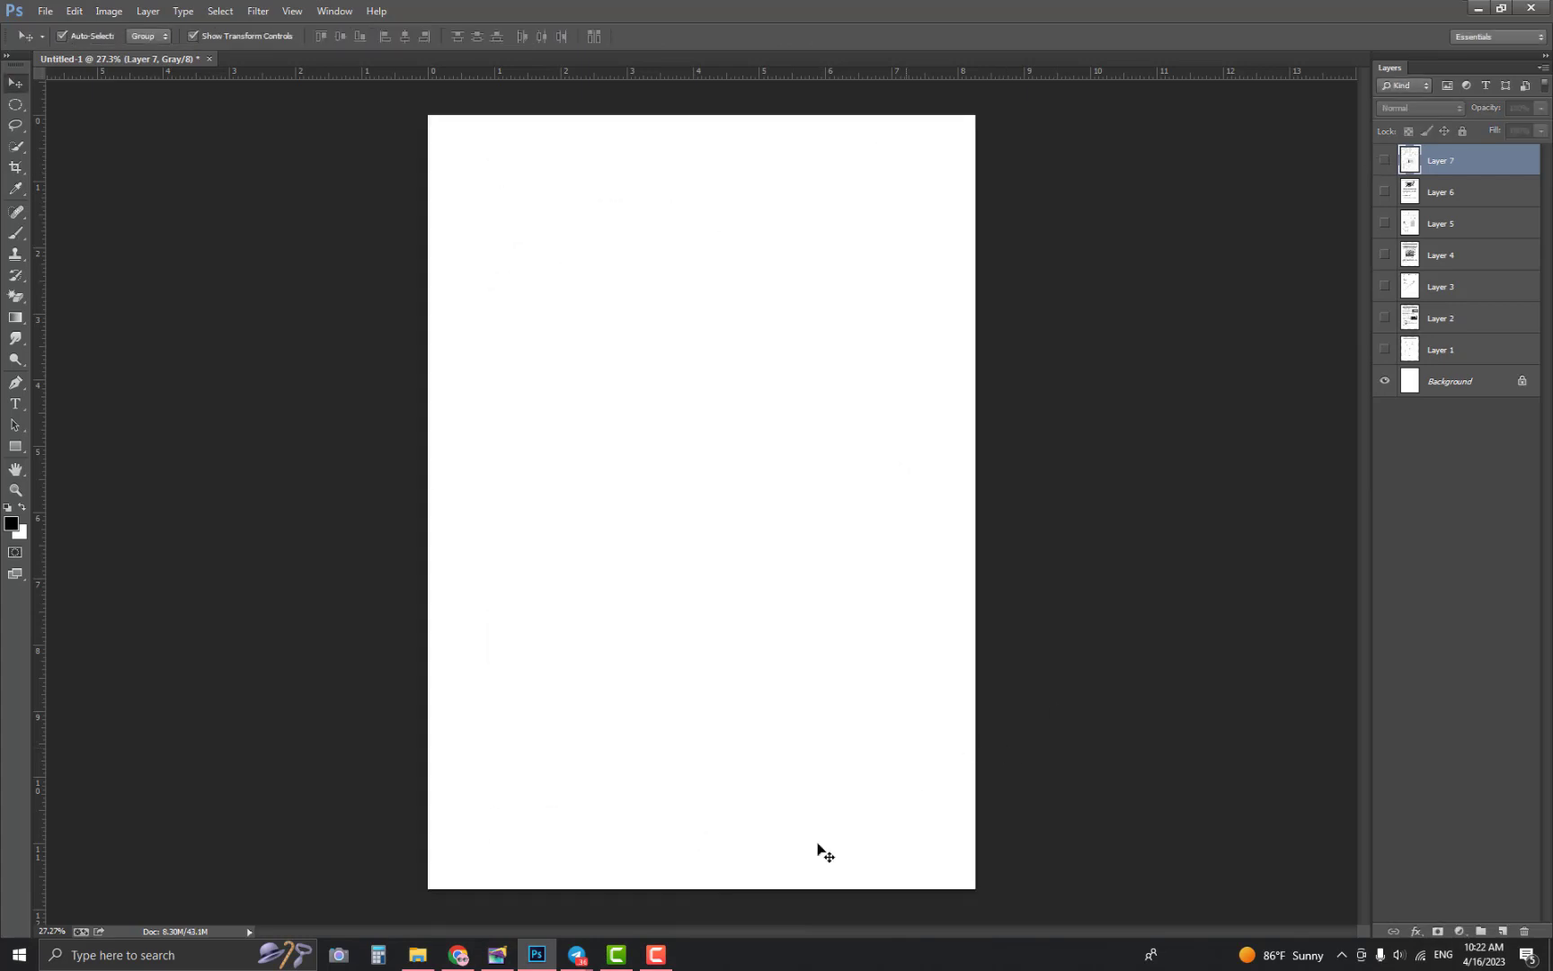
Copy the next photo, the biology page on feedback regulation, from Telegram and paste it into the Photoshop document
mouse_move(591, 963)
left_click(707, 881)
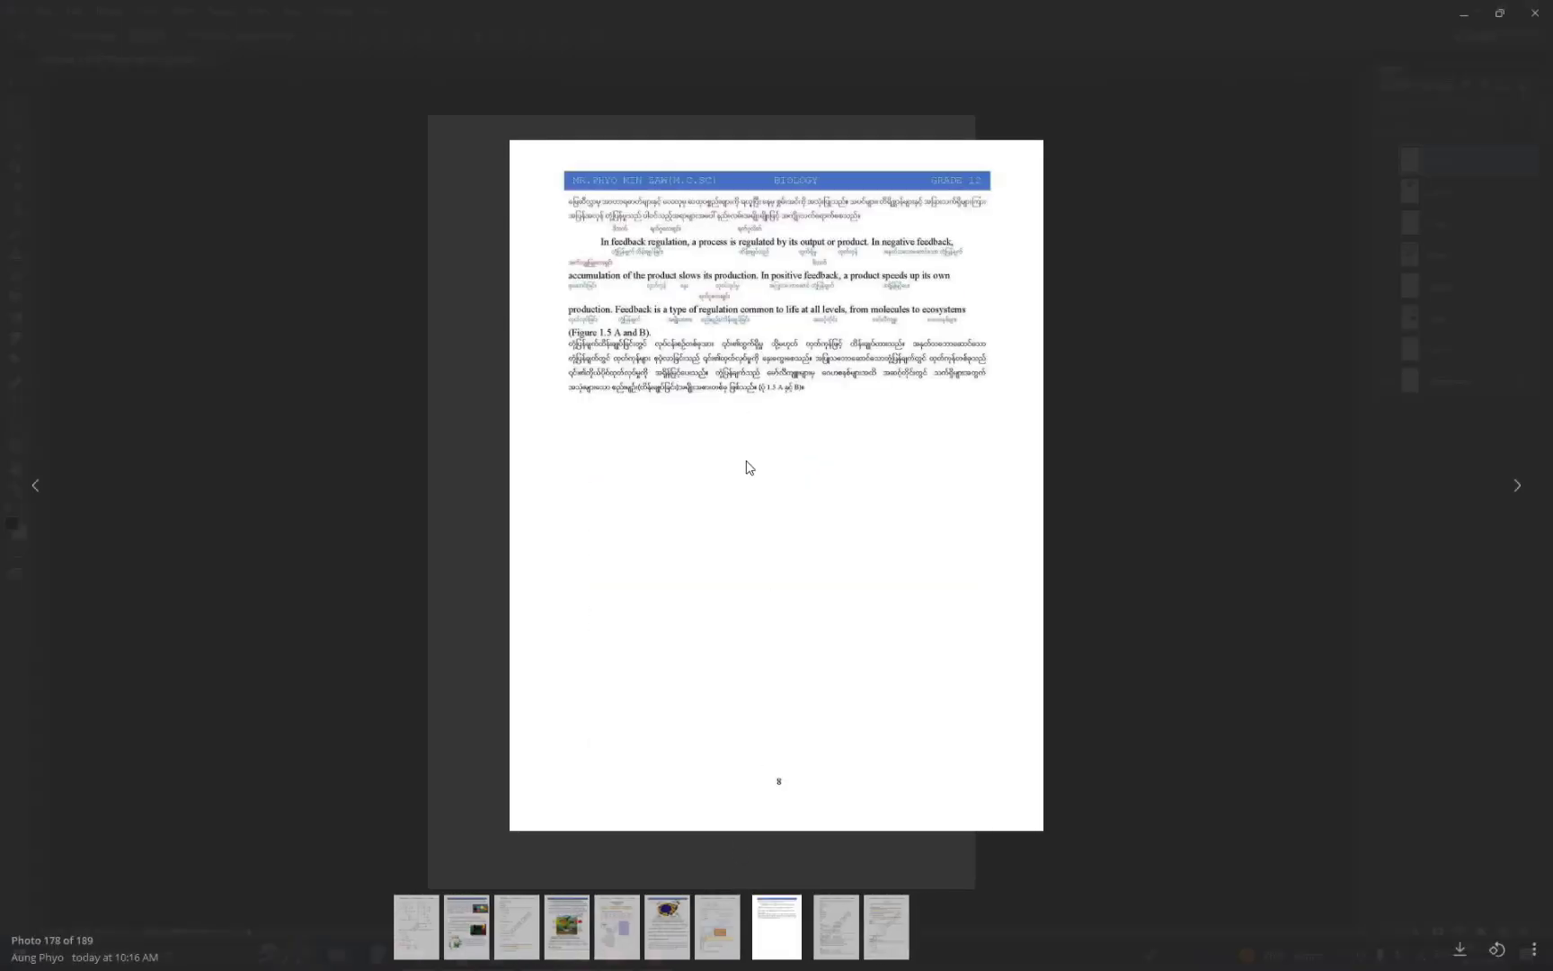
right_click(745, 464)
left_click(773, 509)
key("super")
left_click(536, 954)
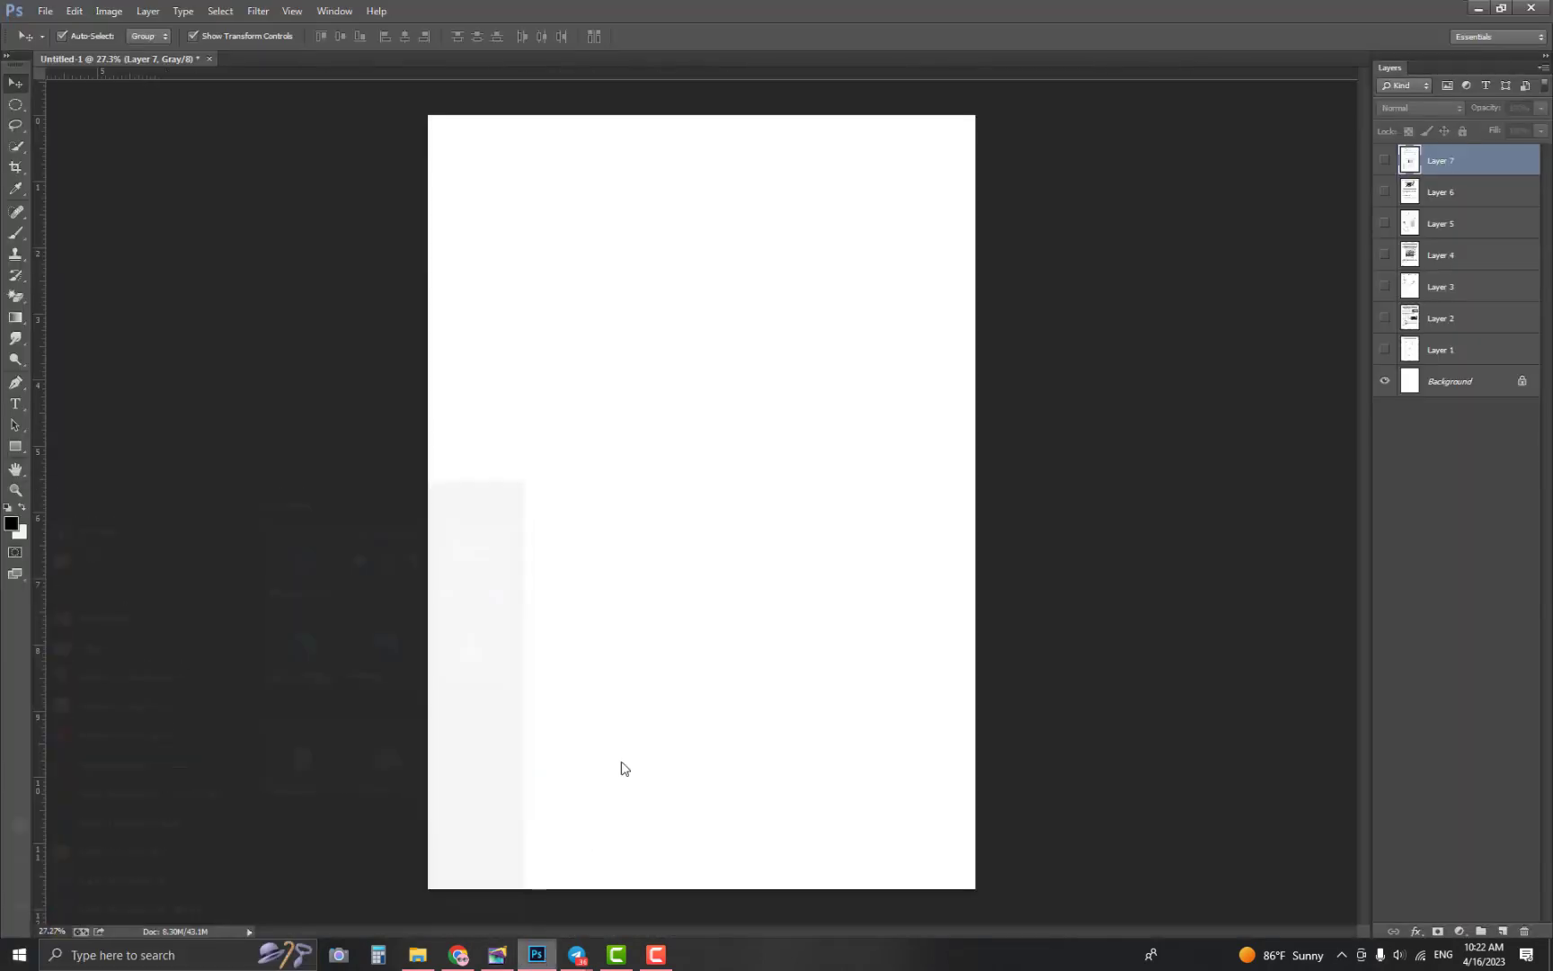
key("ctrl+v")
Enlarge the feedback regulation page until it slightly exceeds the A4 sheet's width, and hide its layer
left_click_drag(804, 395, 1031, 123)
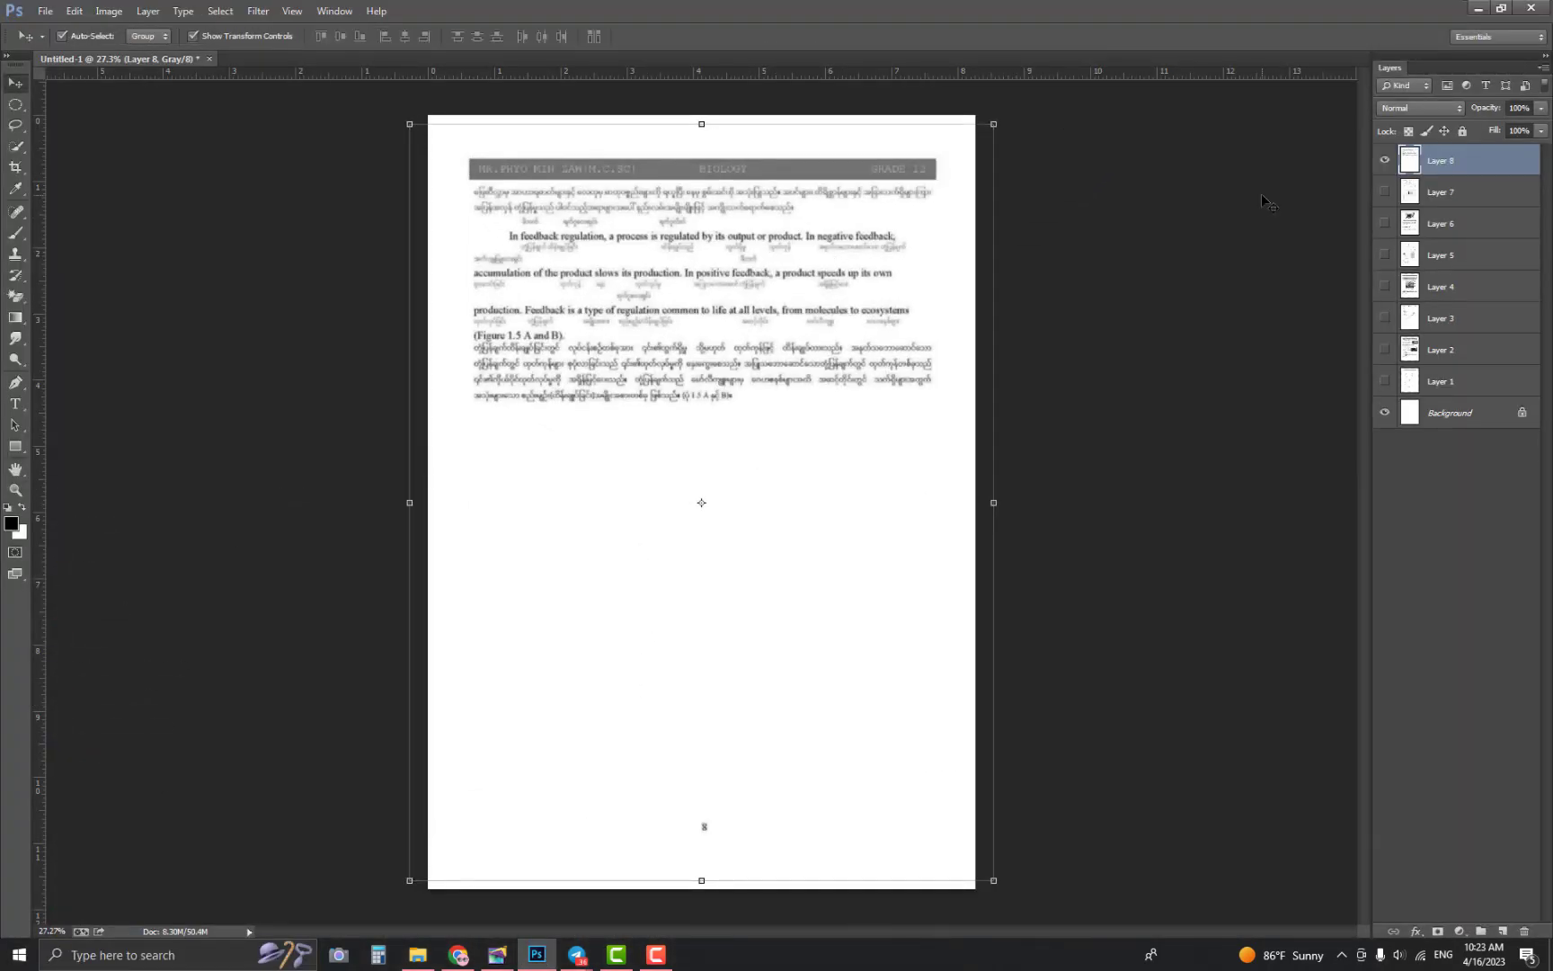
left_click(1385, 160)
Copy the Exercise 1.2 math page from Telegram, paste it into the Photoshop document, and enlarge it to fill the A4 sheet
mouse_move(590, 960)
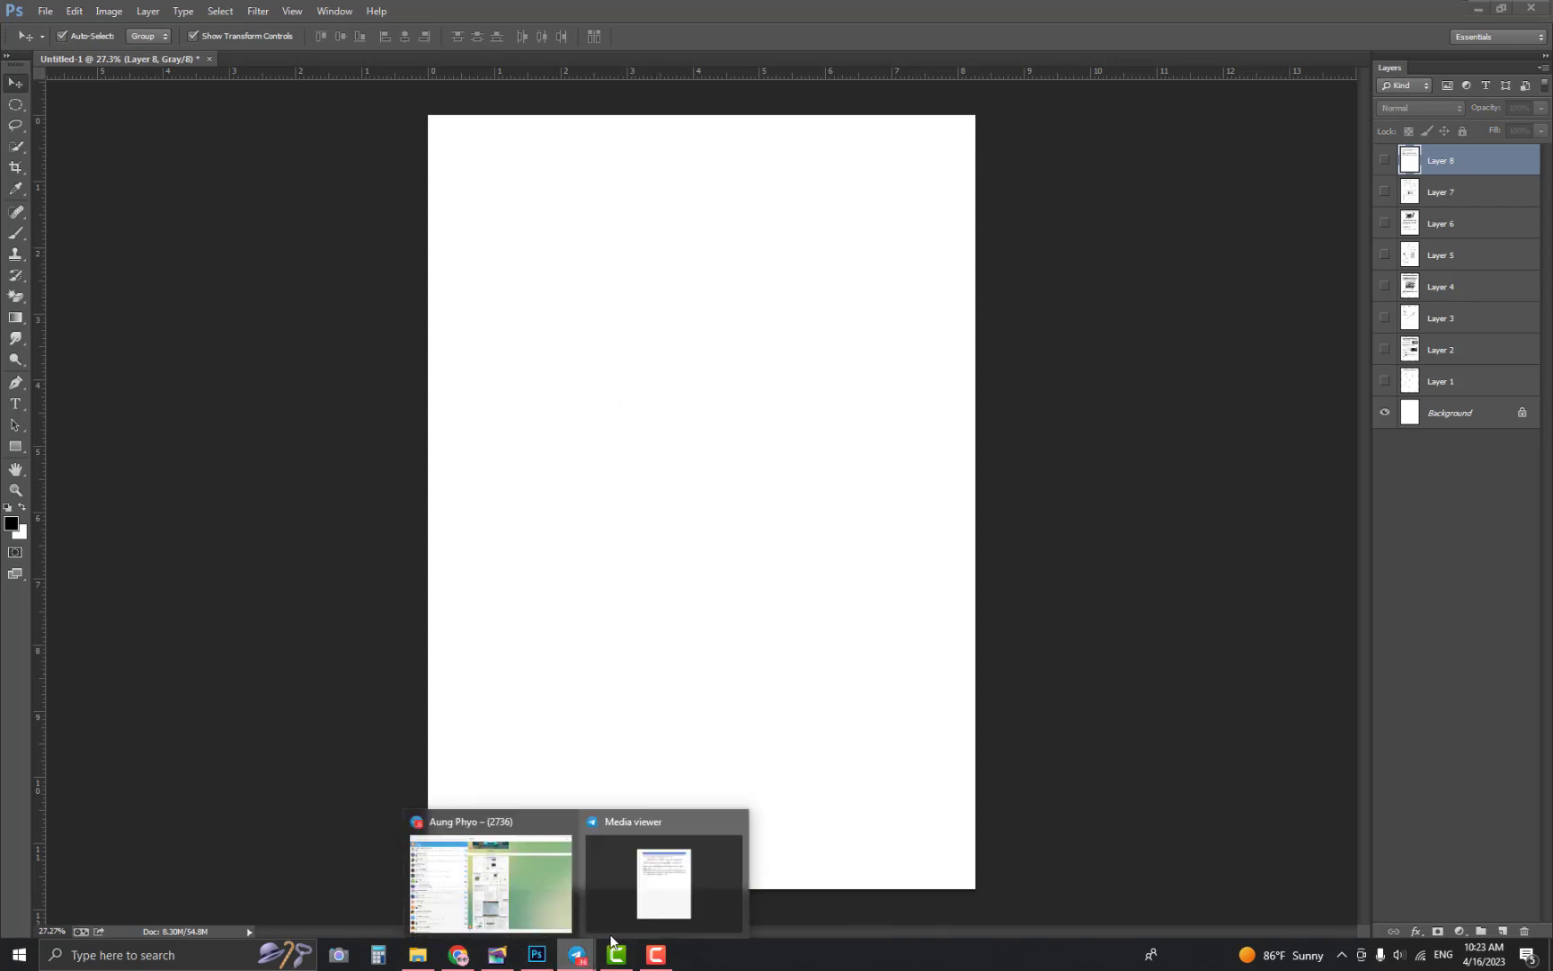
left_click(665, 867)
scroll(832, 696, "down", 1)
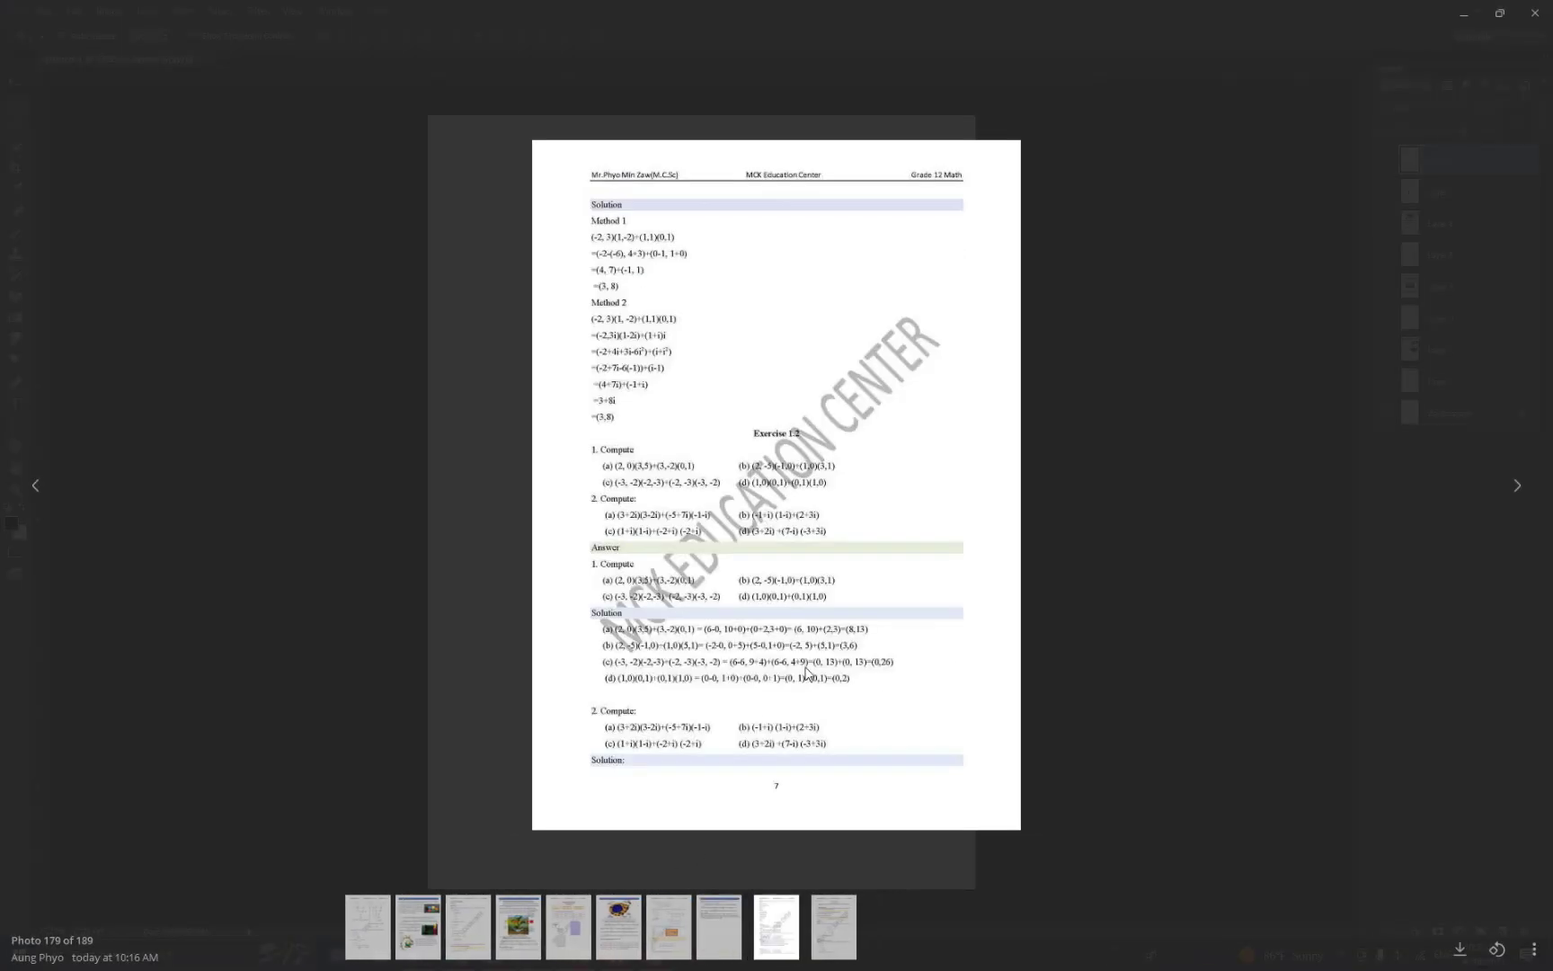
right_click(729, 505)
left_click(757, 551)
key("super")
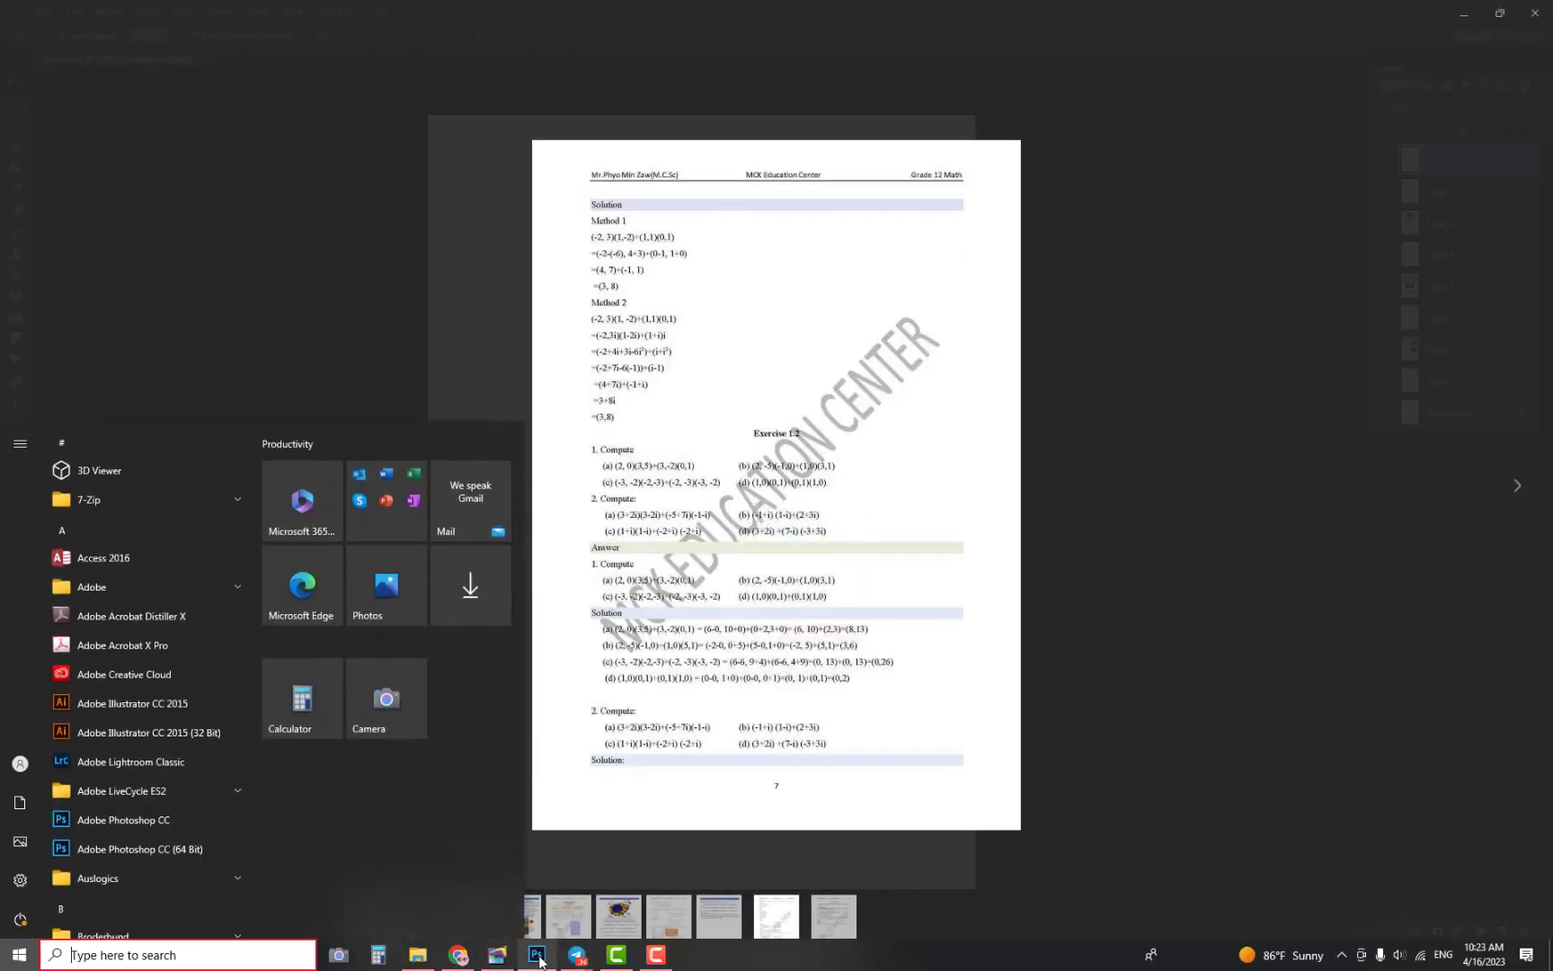
left_click(537, 955)
key("ctrl+v")
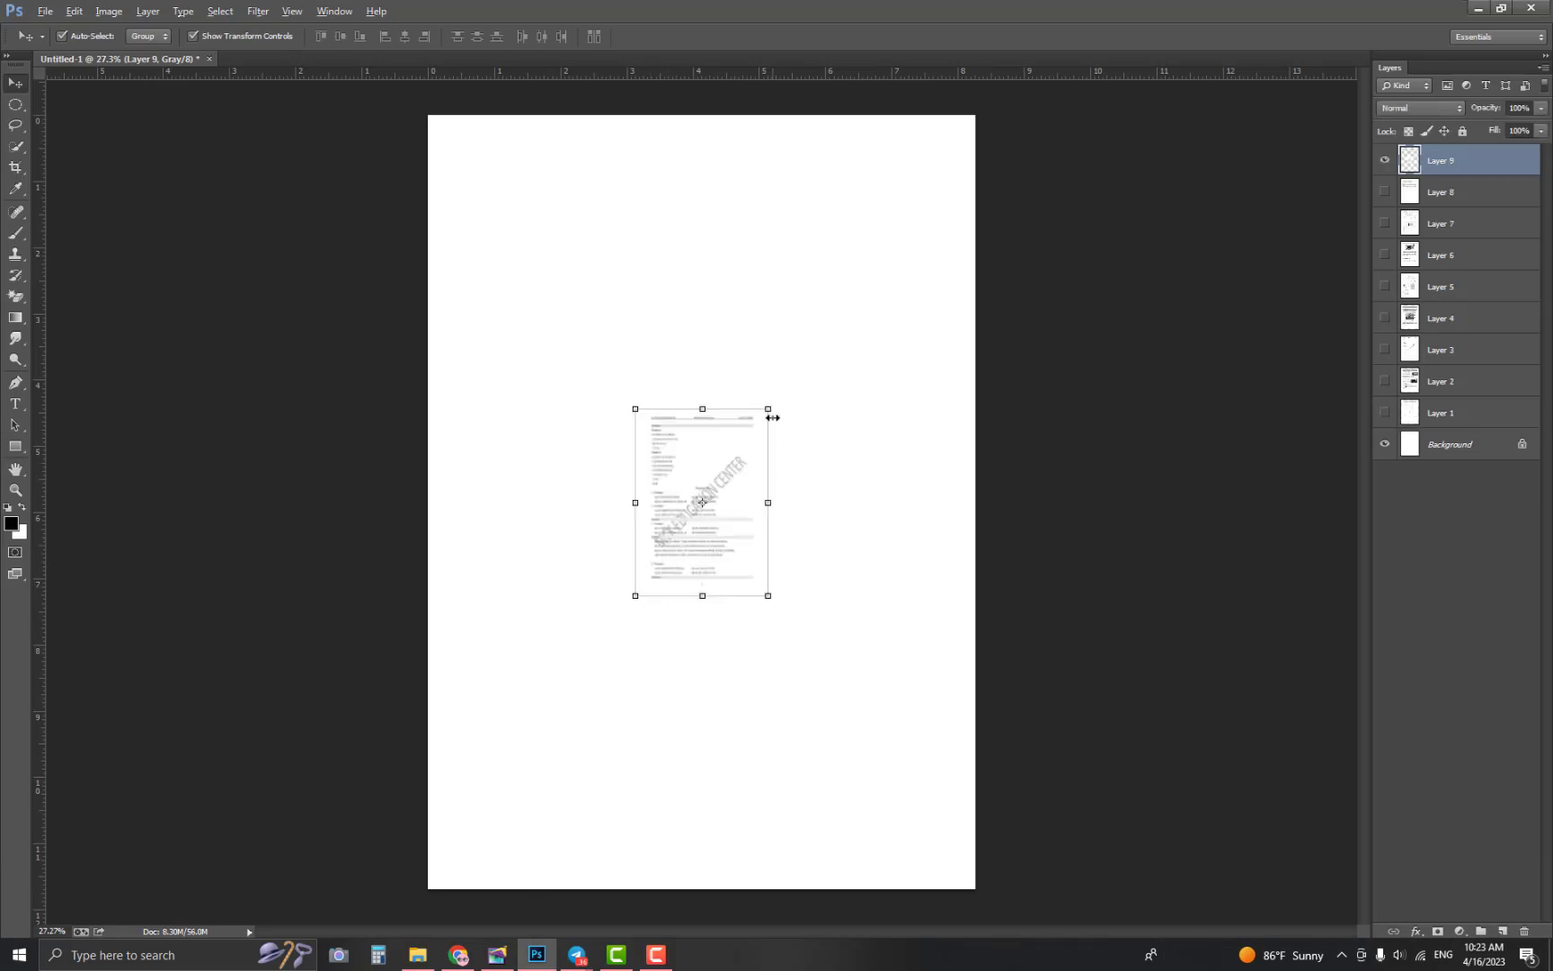
left_click_drag(770, 409, 1040, 133)
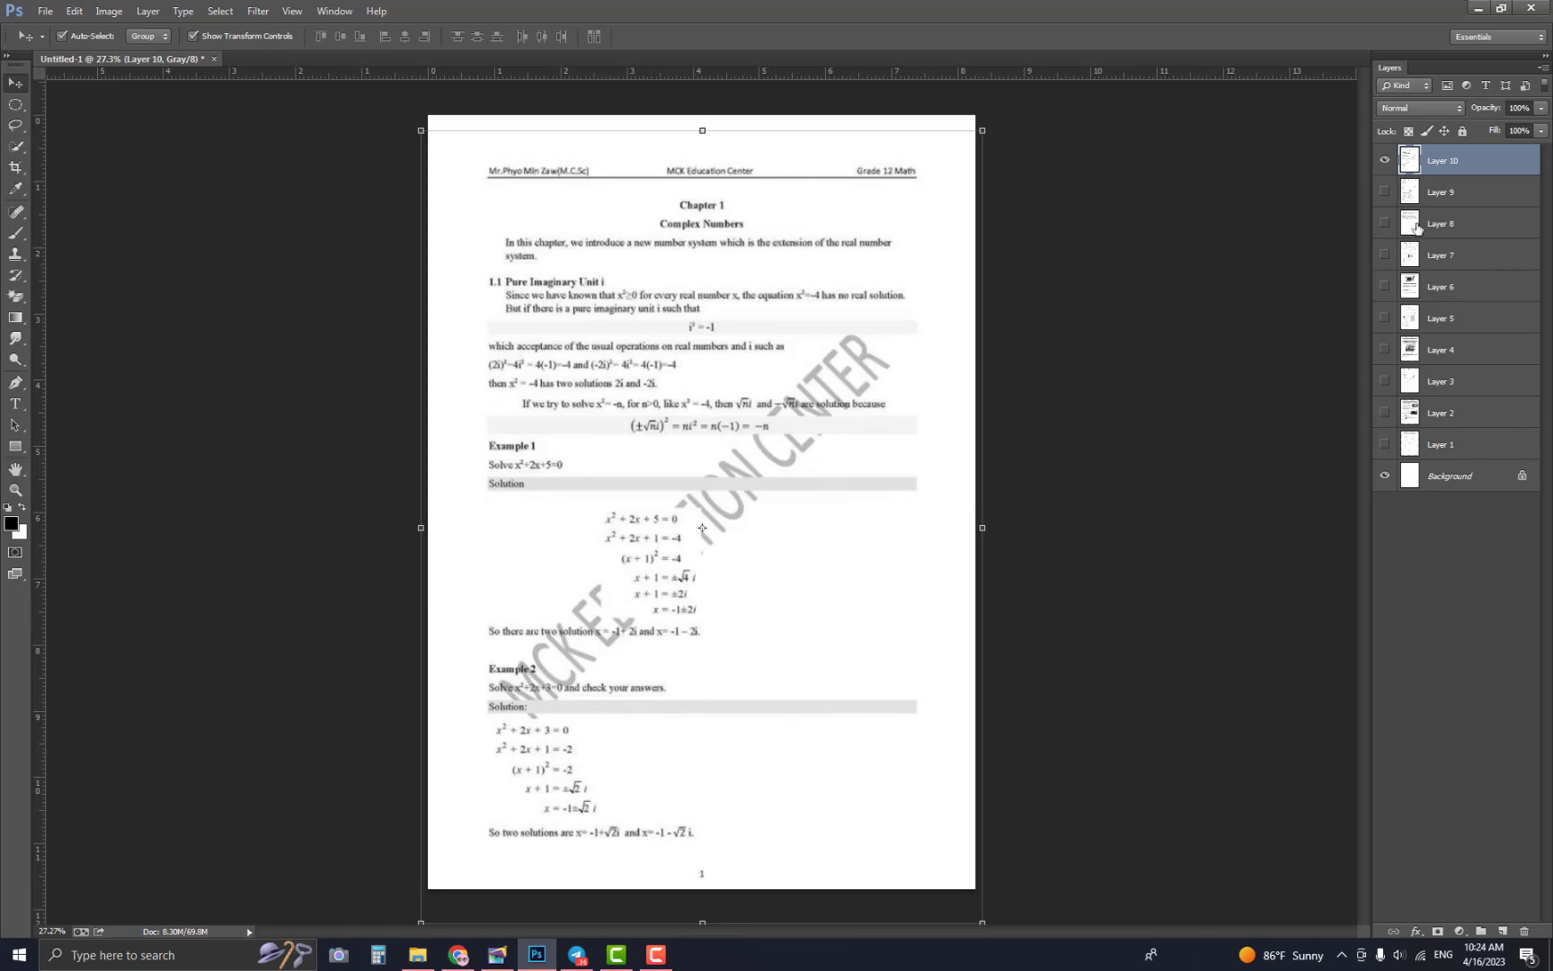
Hide Layer 10, then show and select Layer 1
left_click(1384, 160)
left_click(1384, 444)
left_click(1455, 449)
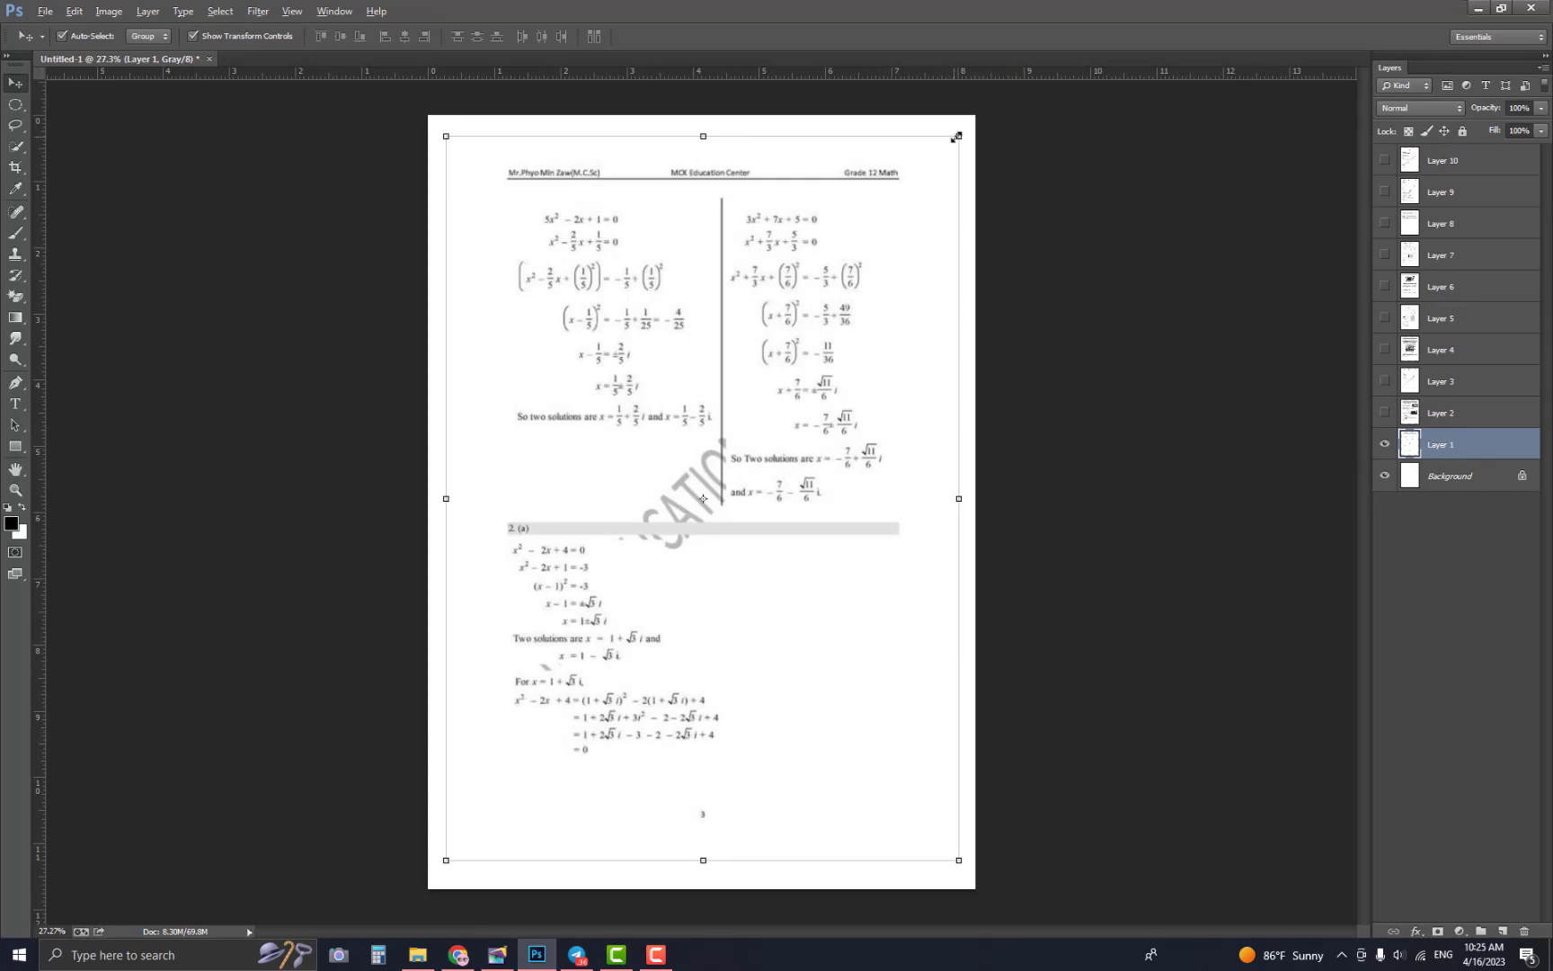
Enlarge the Layer 1 math page beyond the A4 sheet's width and reposition it so its content is centred across the sheet
left_click_drag(960, 136, 983, 130)
left_click_drag(794, 210, 779, 235)
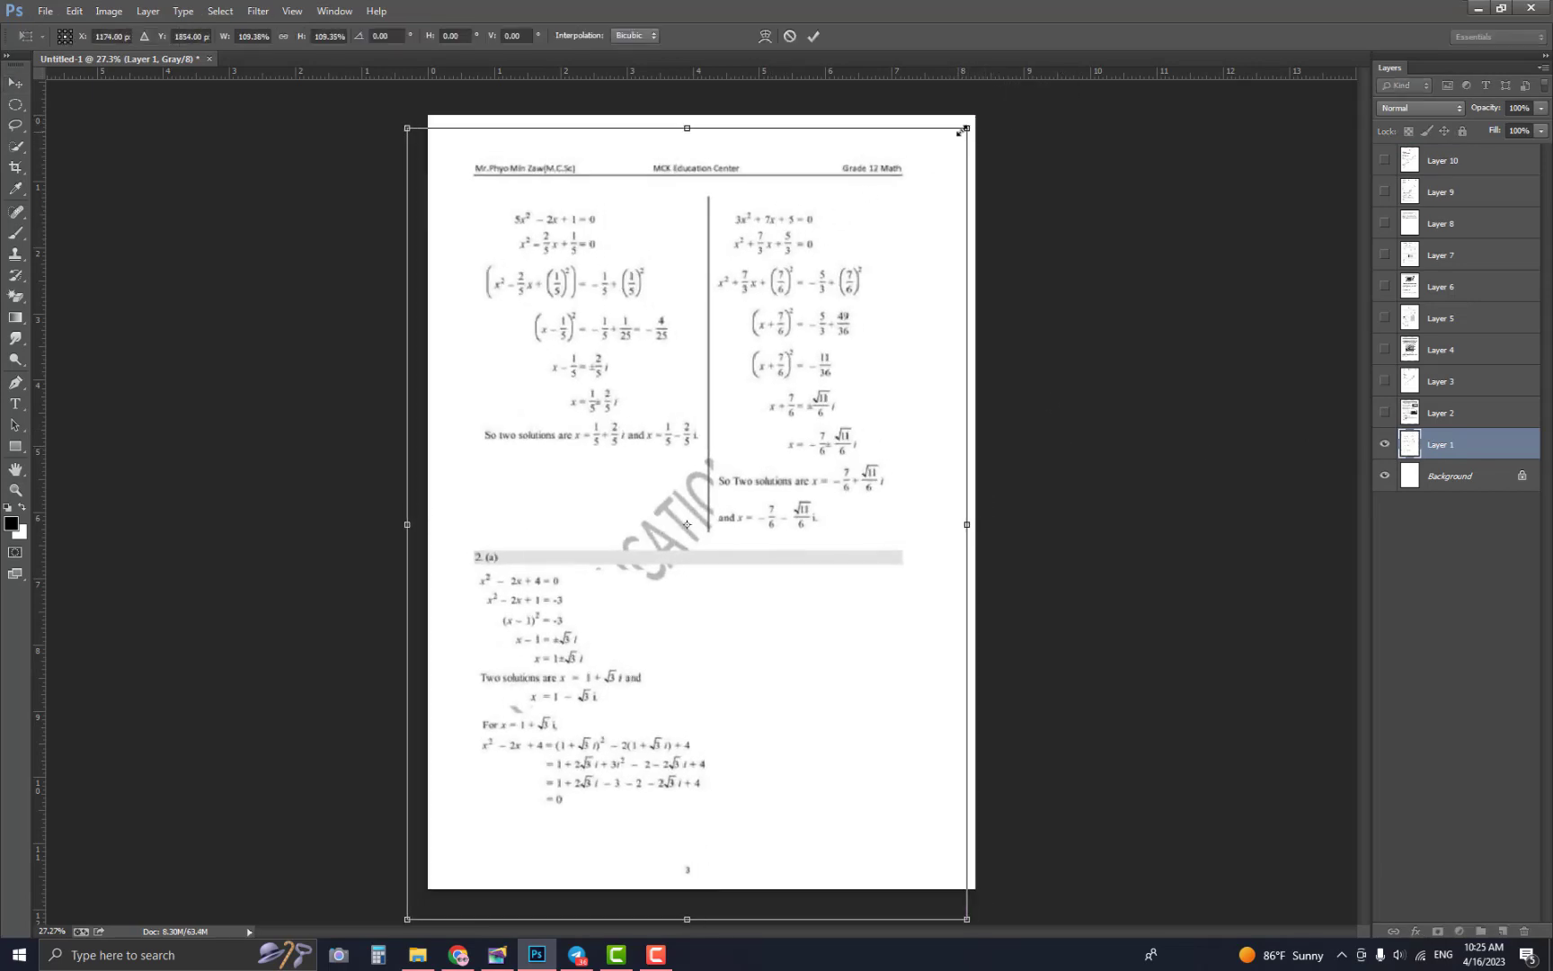
left_click_drag(967, 130, 1010, 101)
left_click_drag(870, 198, 891, 203)
key("Return")
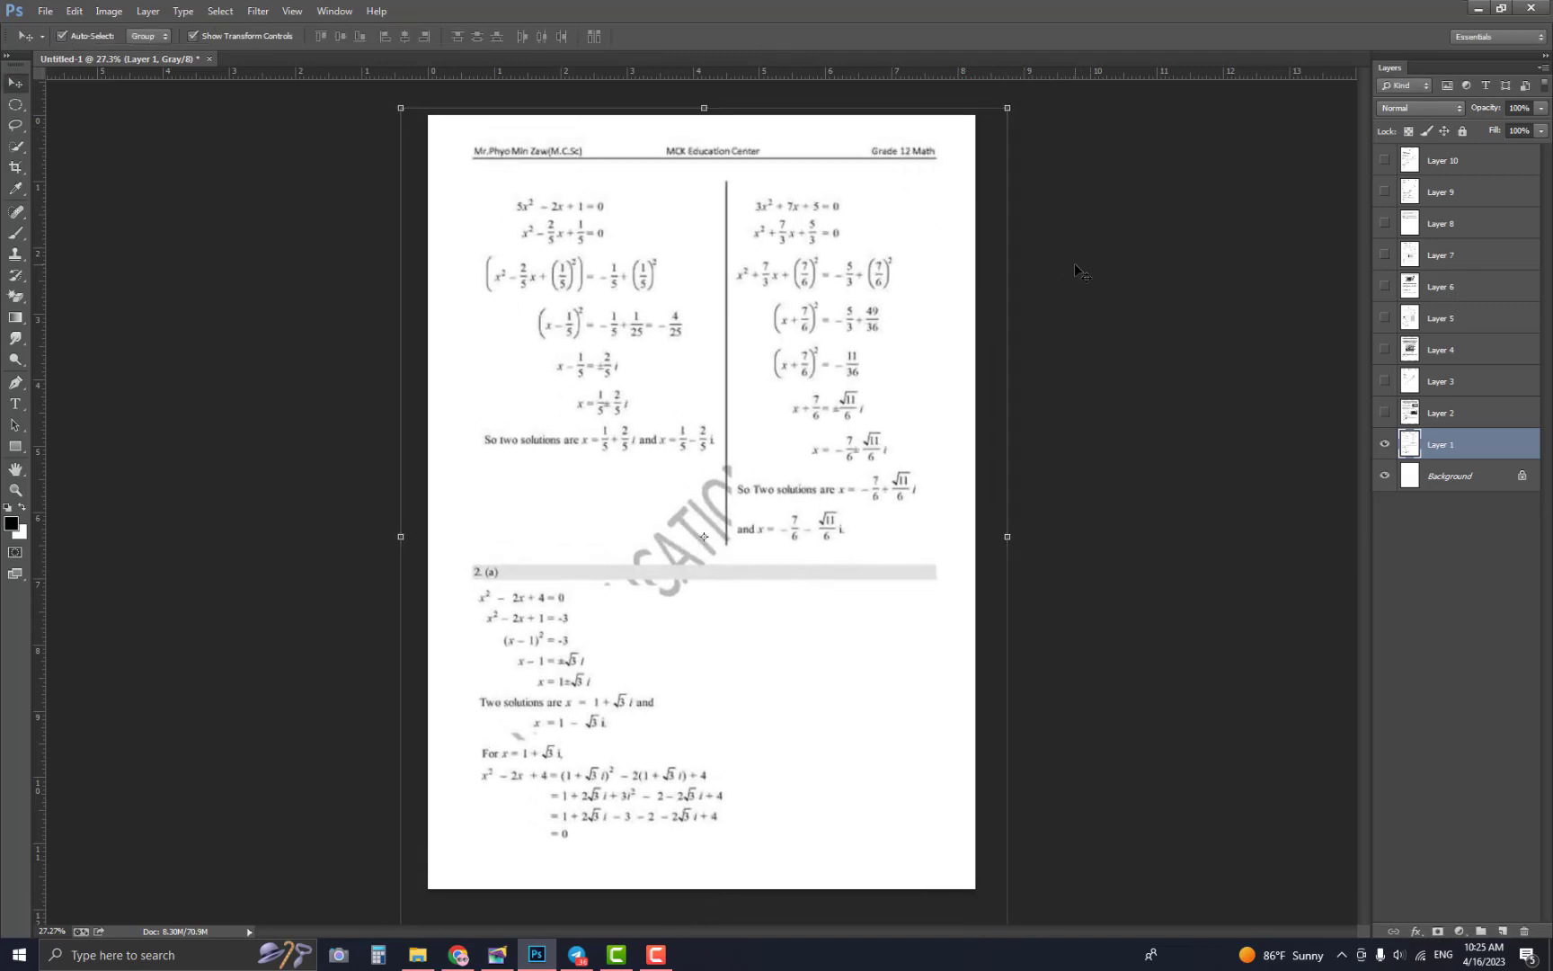
Open the print settings for the EPSON L805 Series and set the paper type to plain papers
key("ctrl+p")
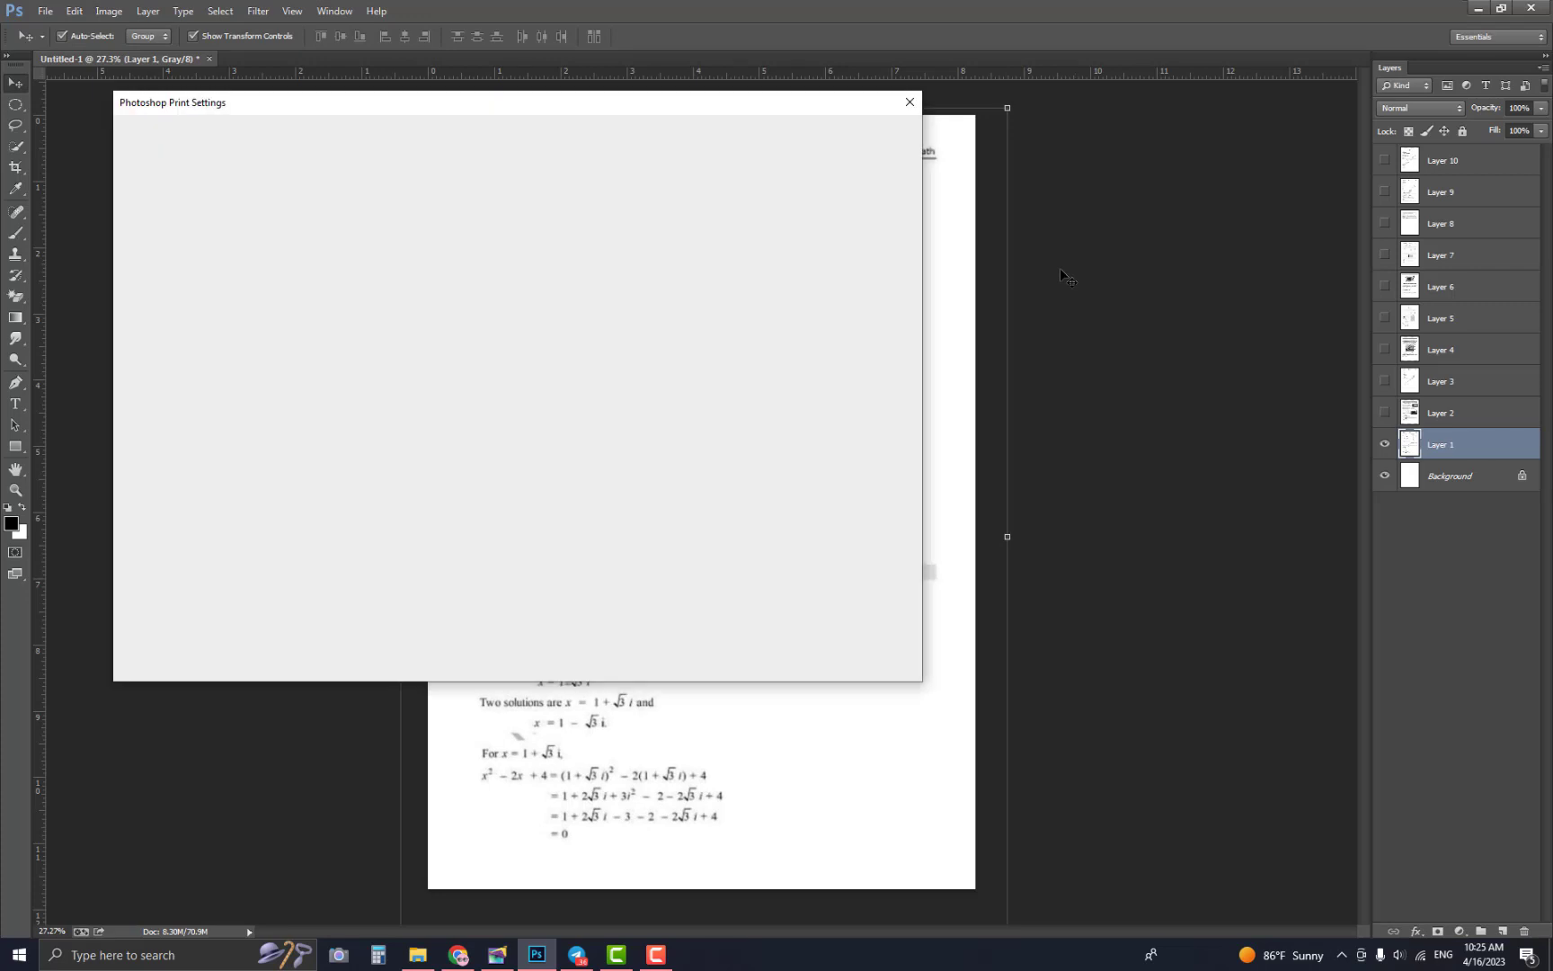
left_click_drag(597, 112, 640, 121)
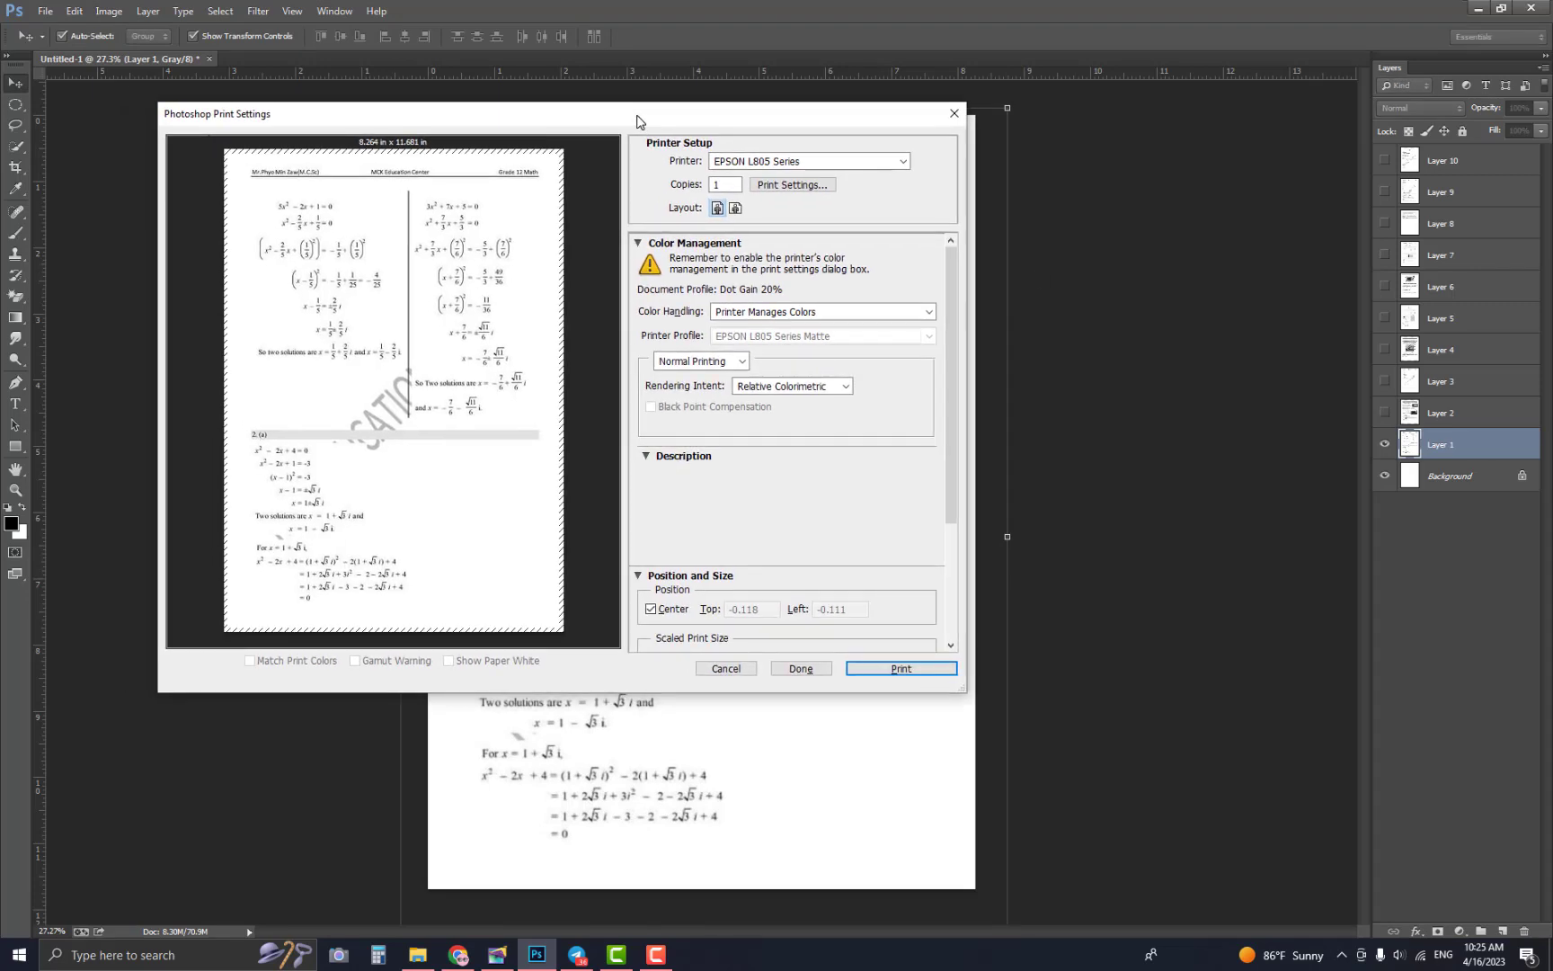
left_click(787, 187)
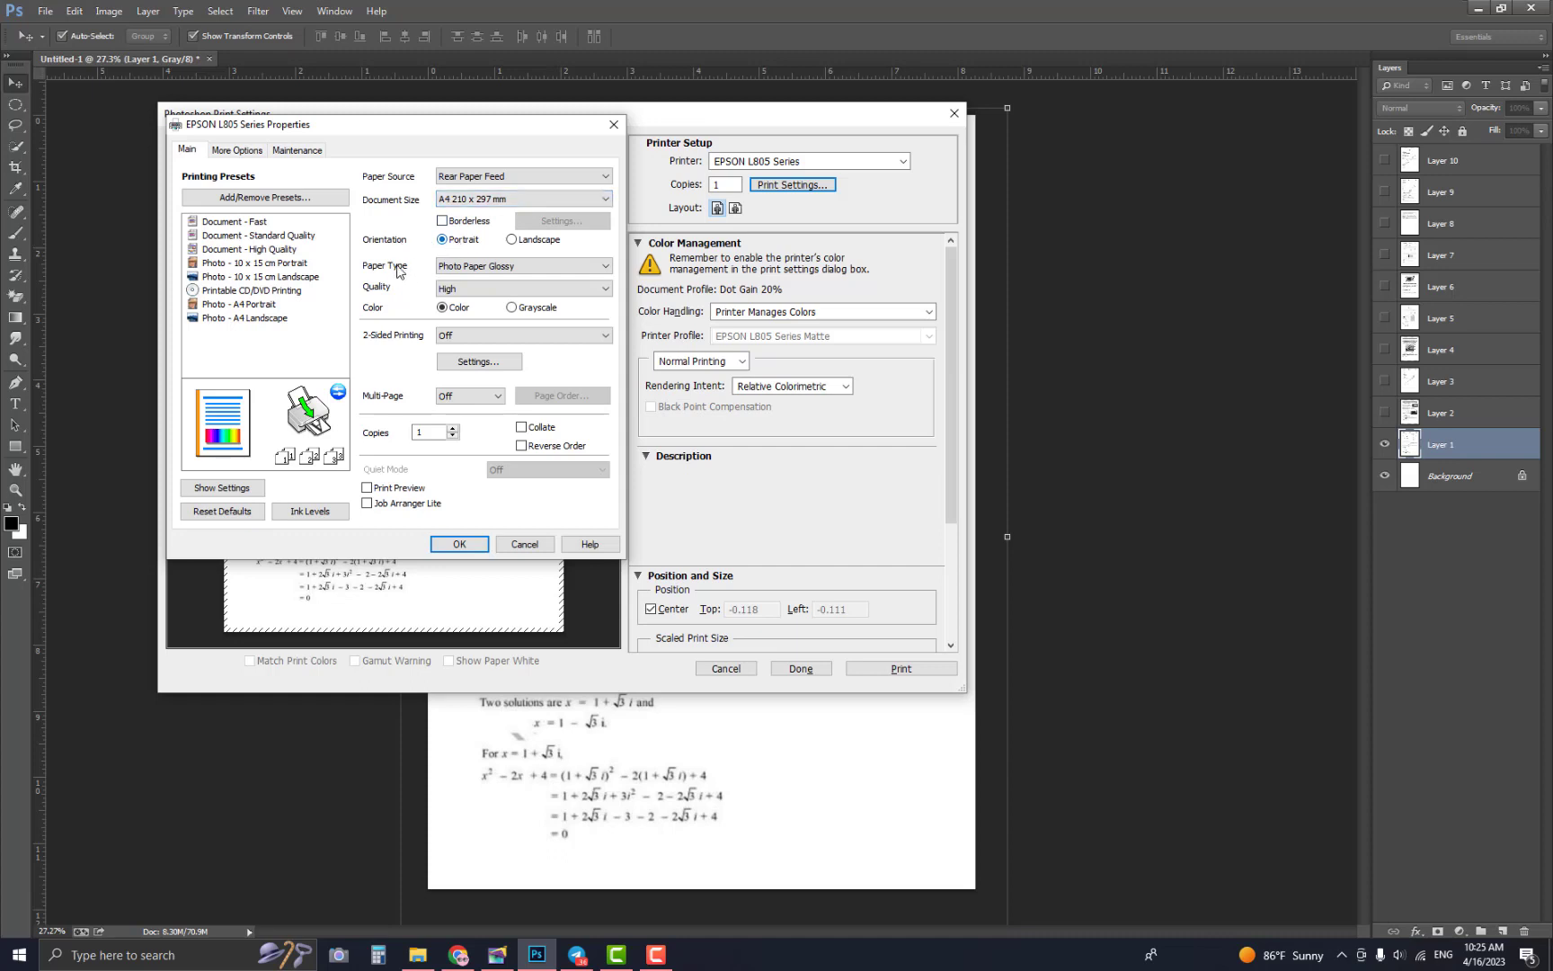
left_click(460, 267)
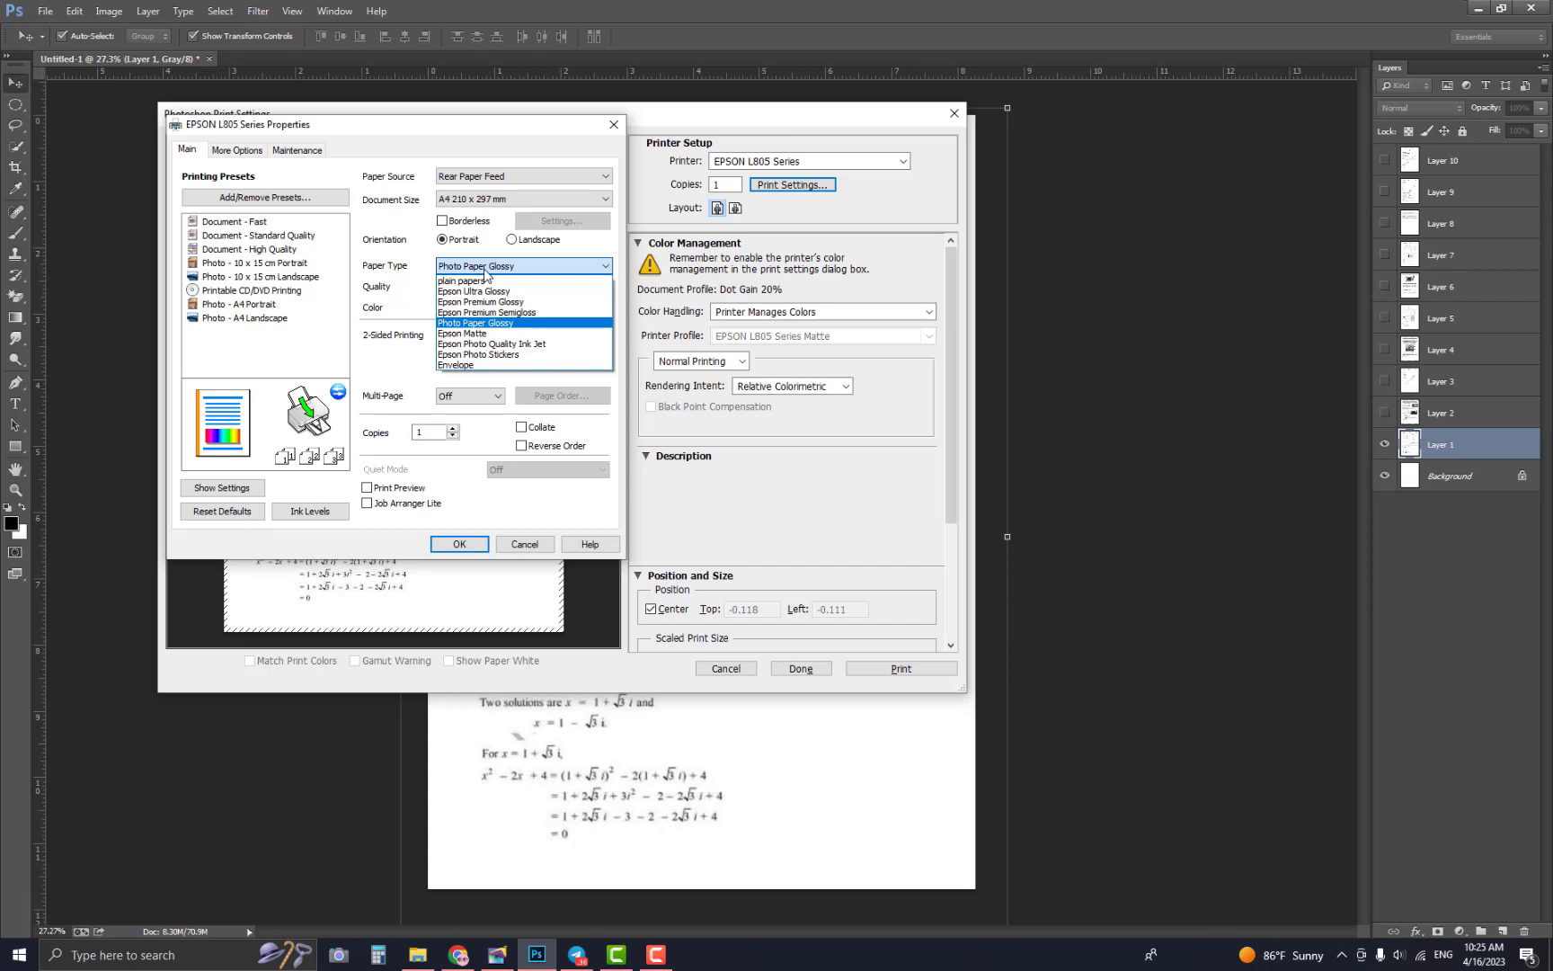
left_click(478, 280)
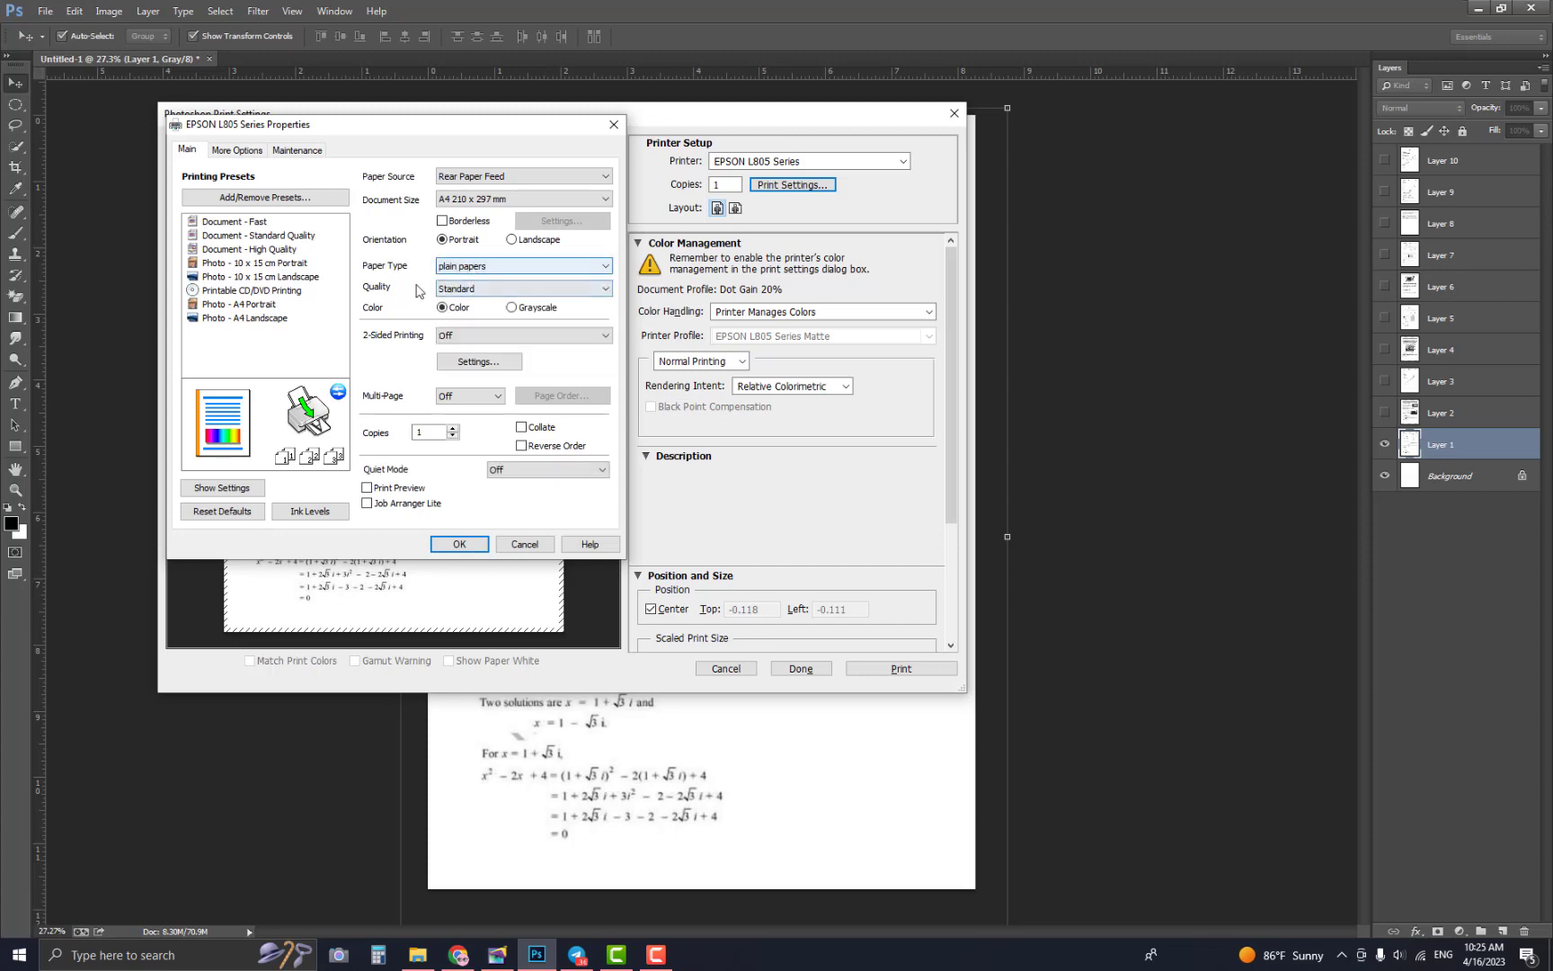
Set the print quality to High and accept the printer properties
left_click(461, 293)
left_click(467, 334)
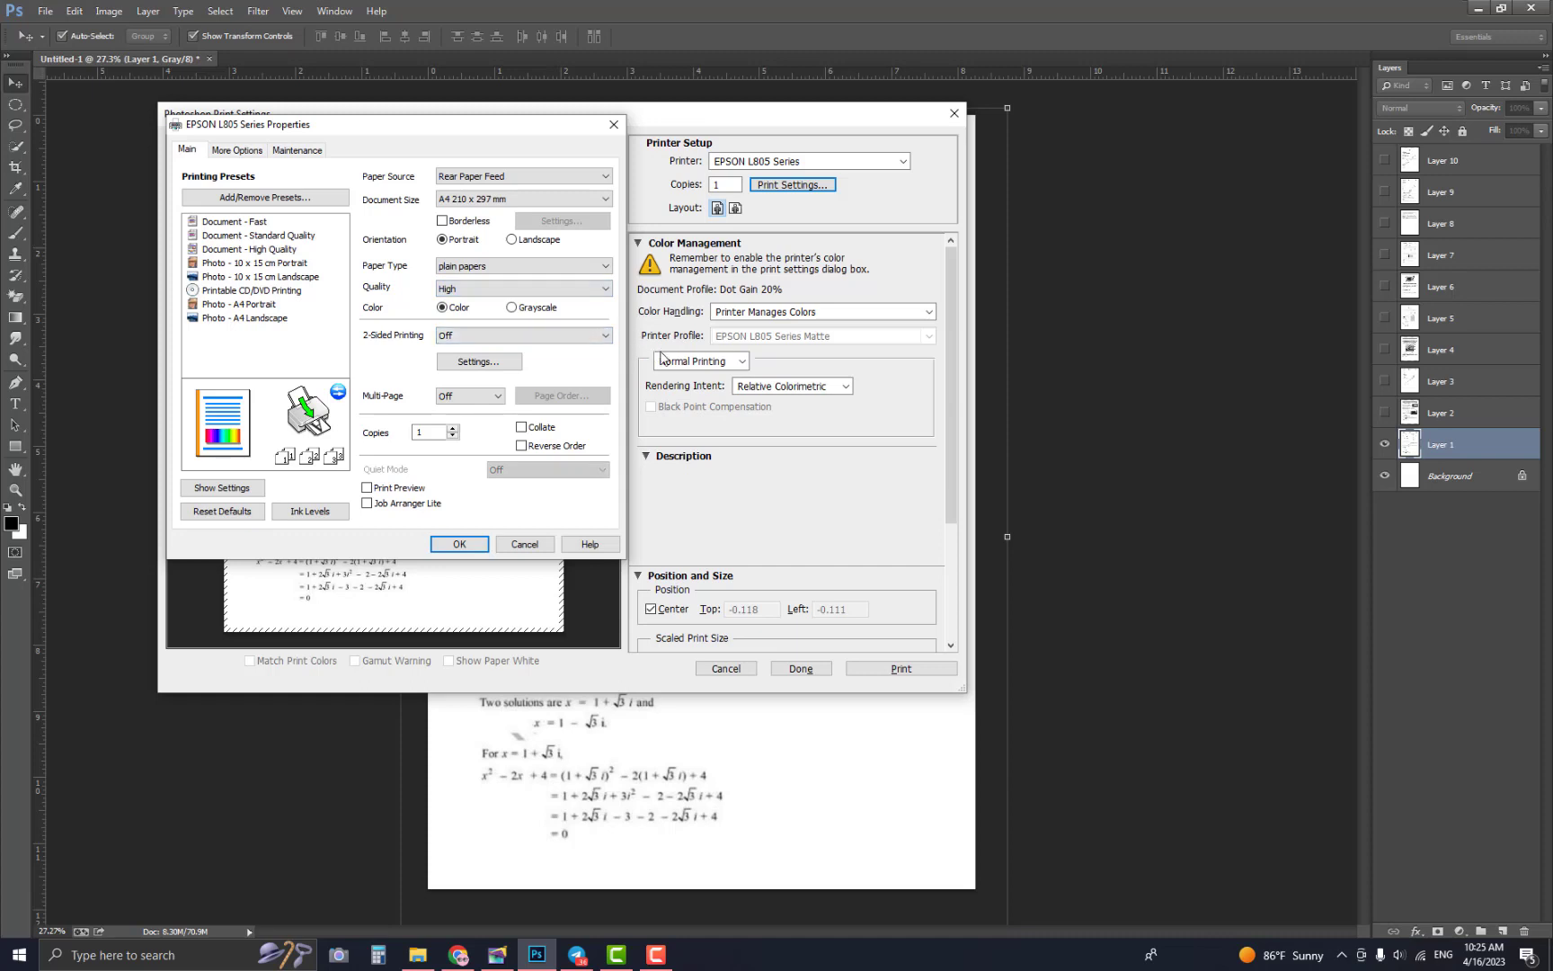
left_click(466, 290)
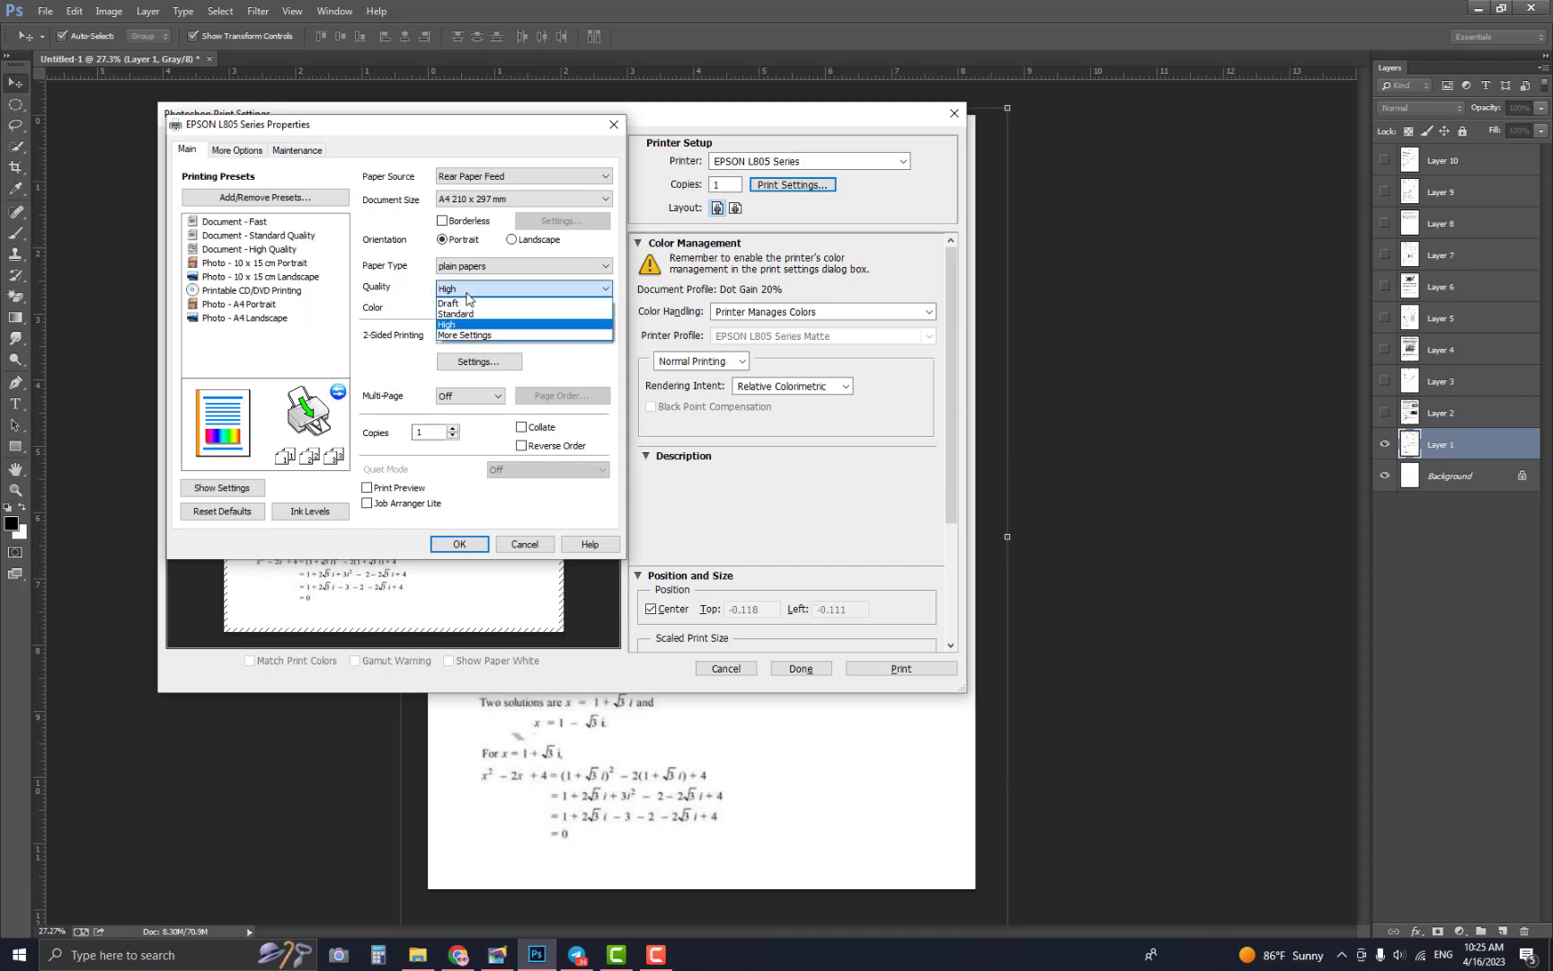
left_click(464, 315)
left_click(465, 294)
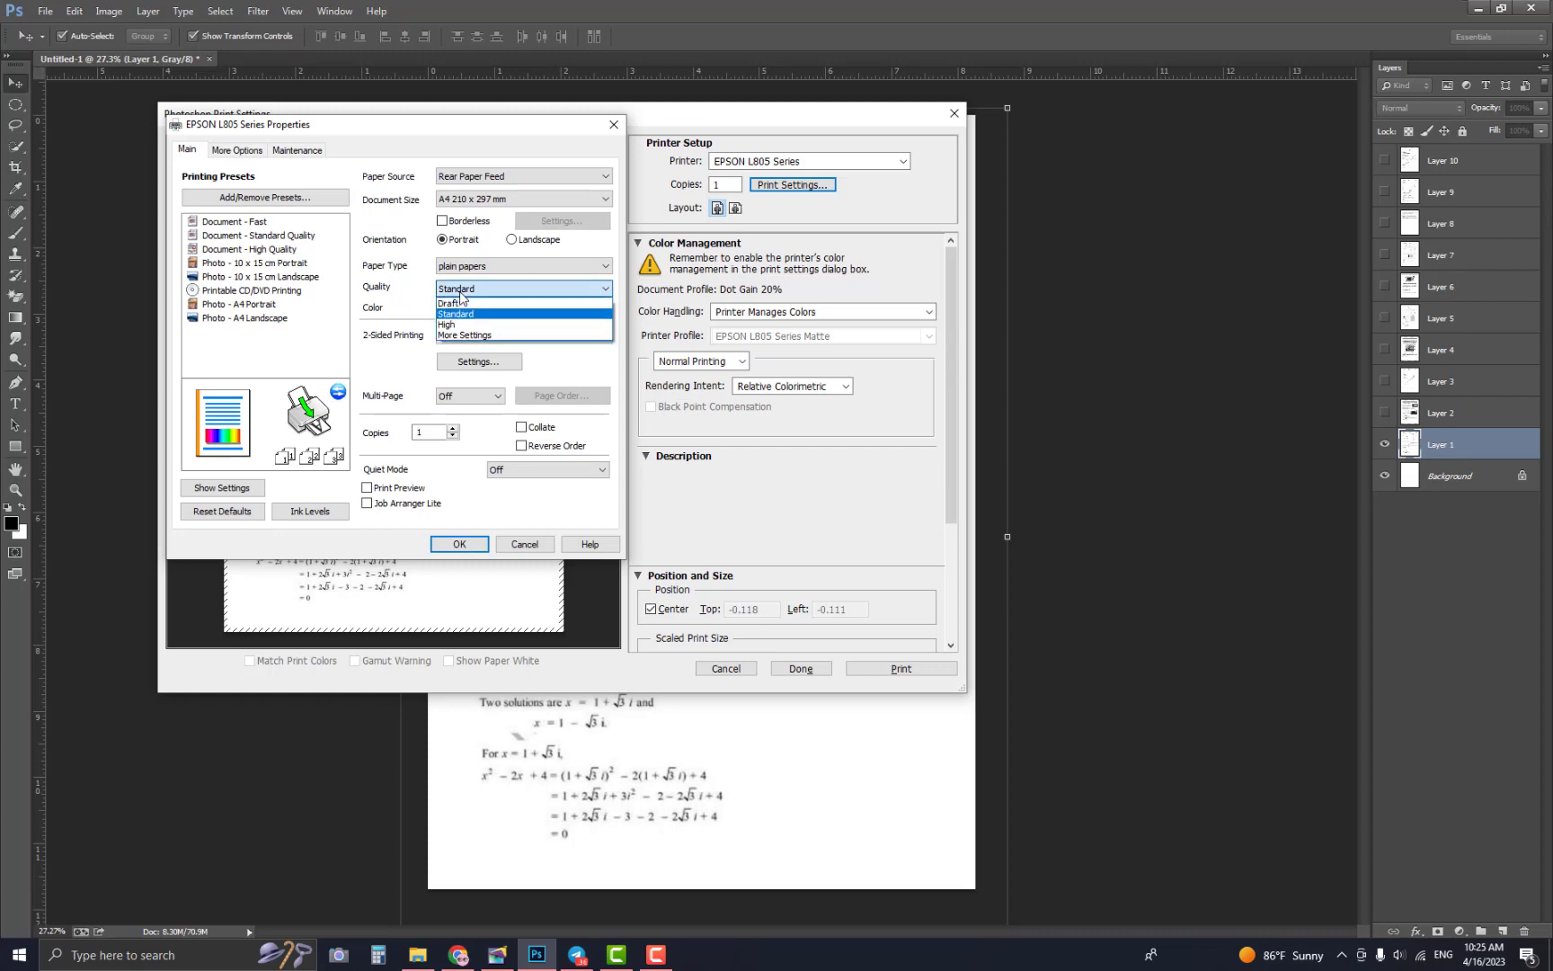
left_click(459, 325)
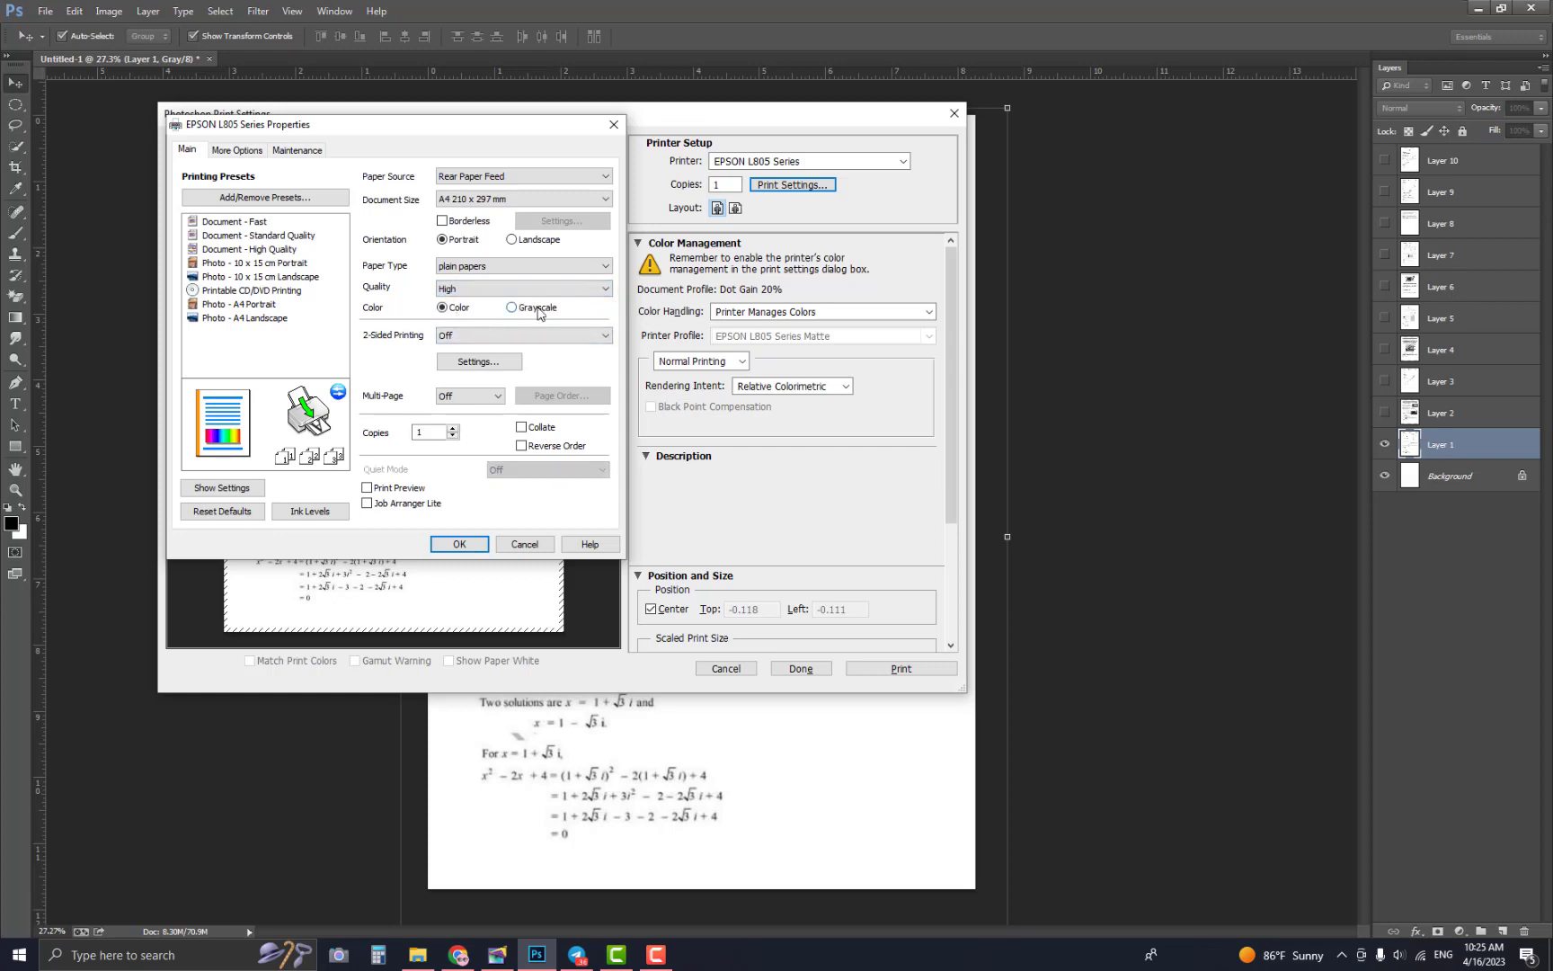
left_click(460, 544)
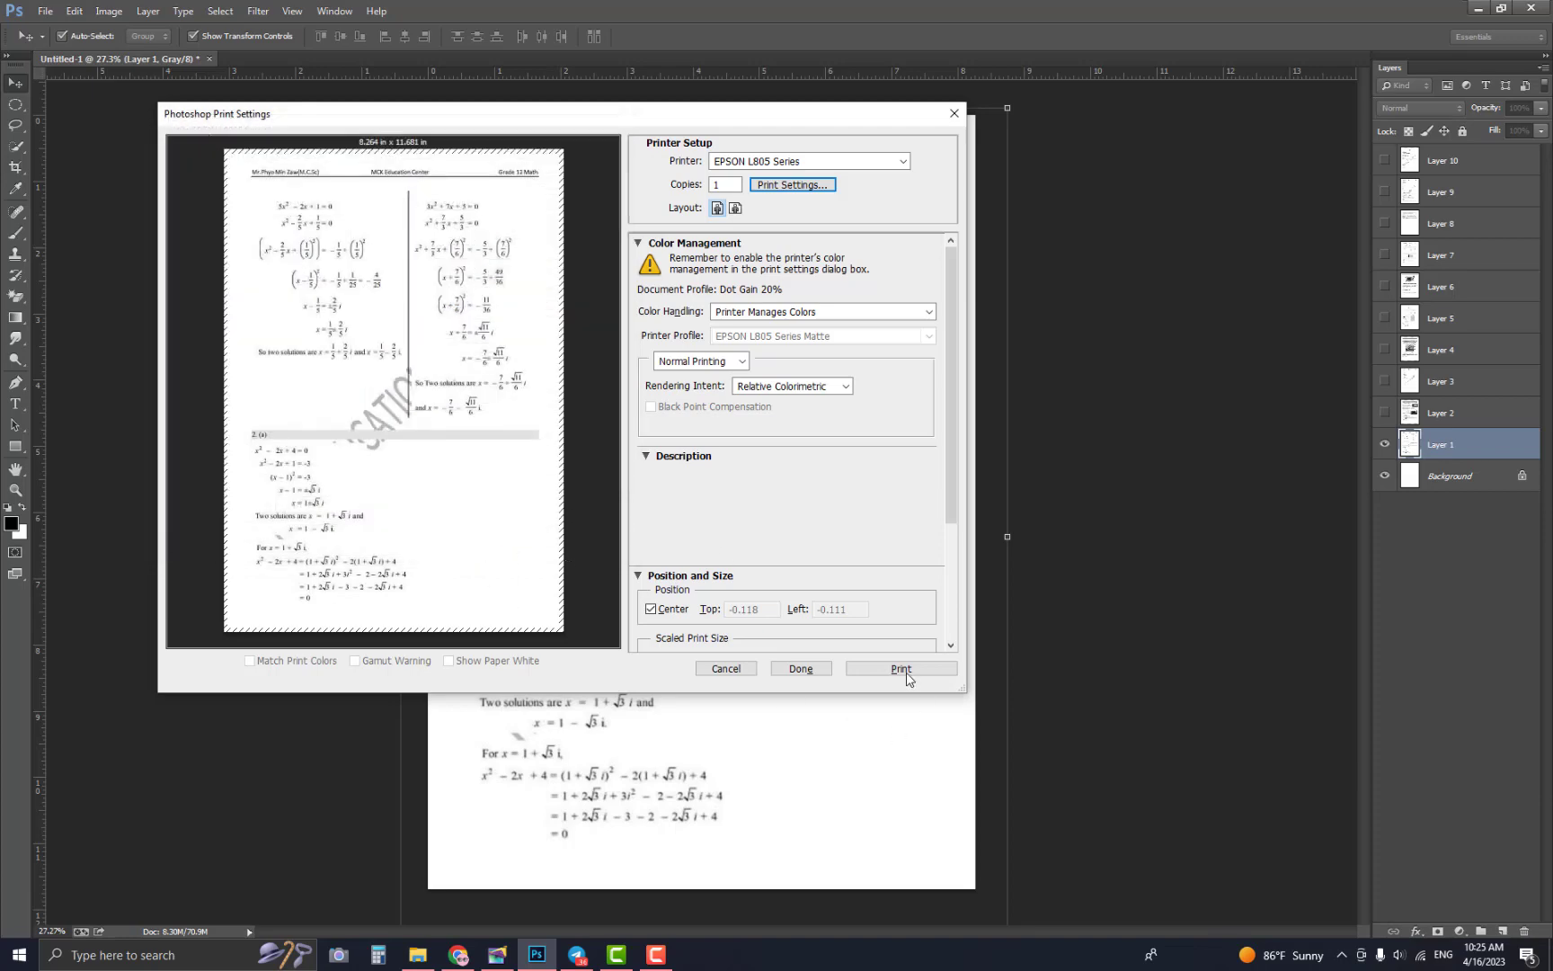